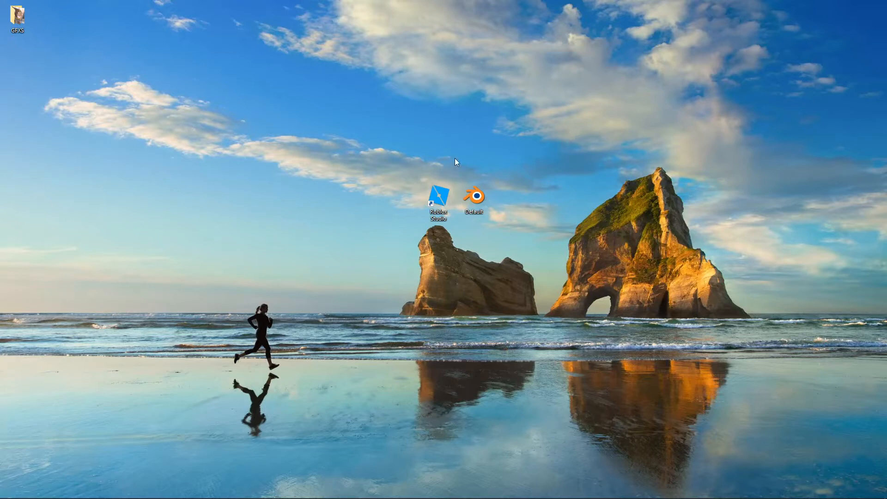
Launch Roblox Studio from the desktop.
double_click(438, 198)
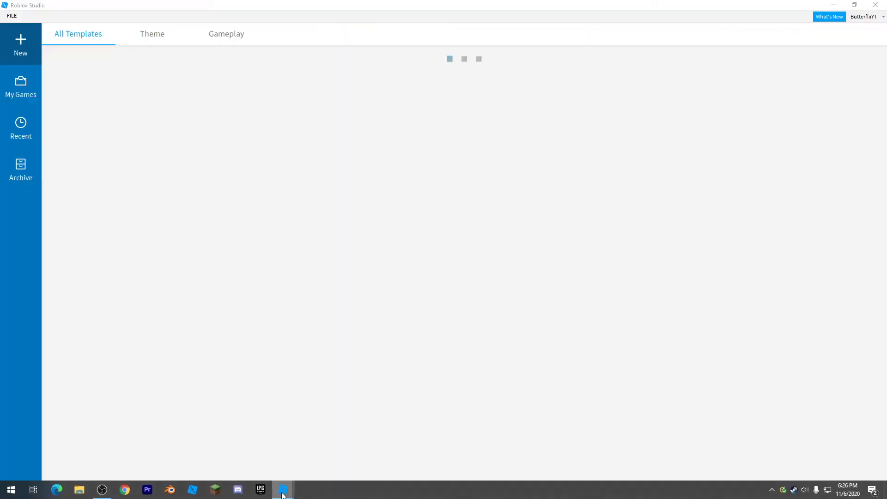
right_click(283, 489)
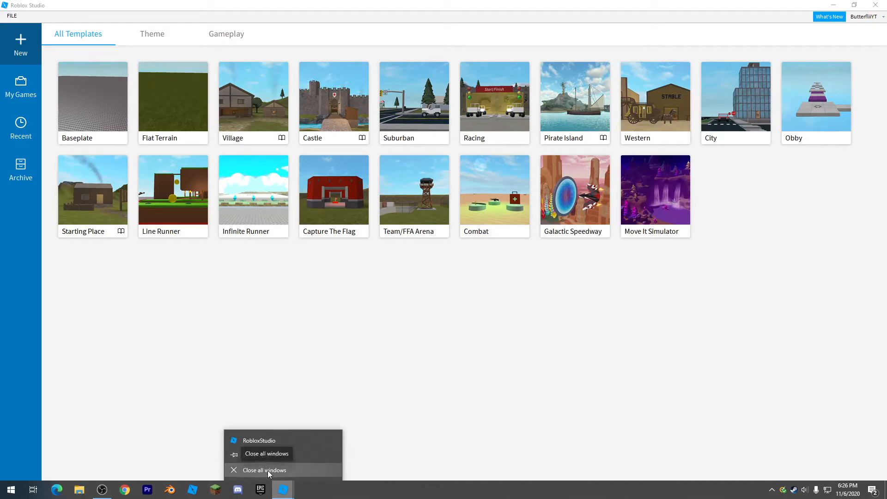
click(267, 470)
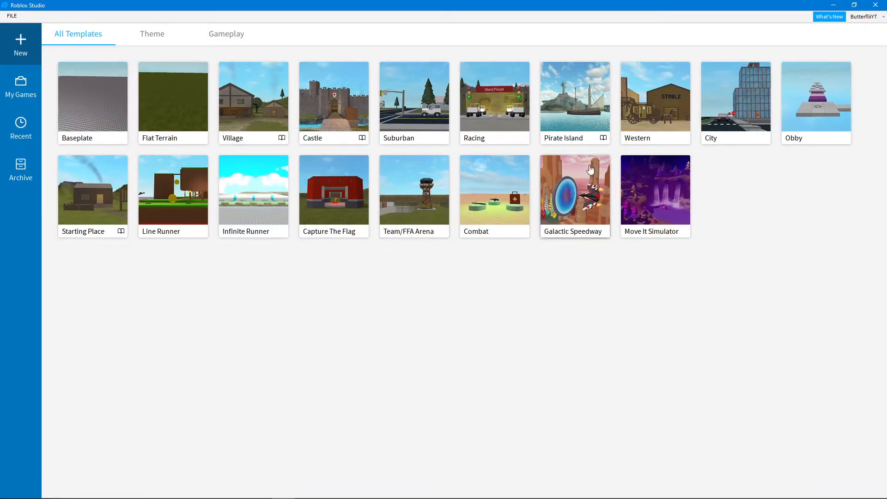
click(875, 18)
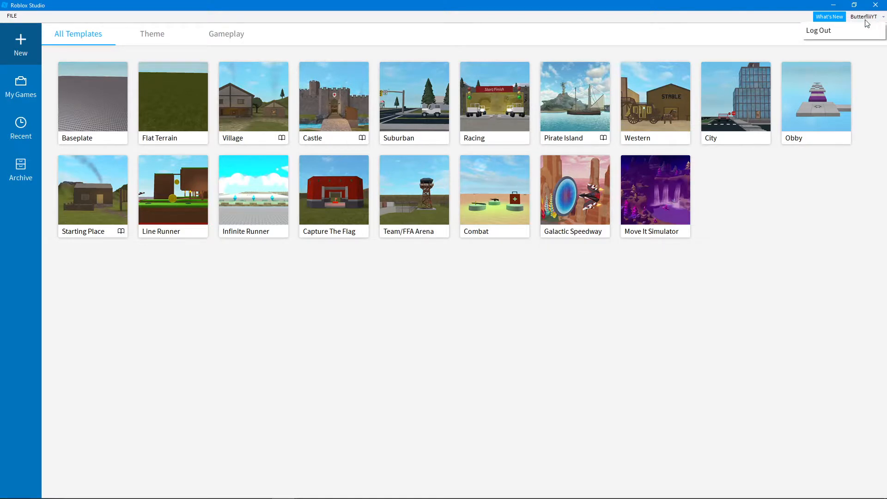
click(506, 303)
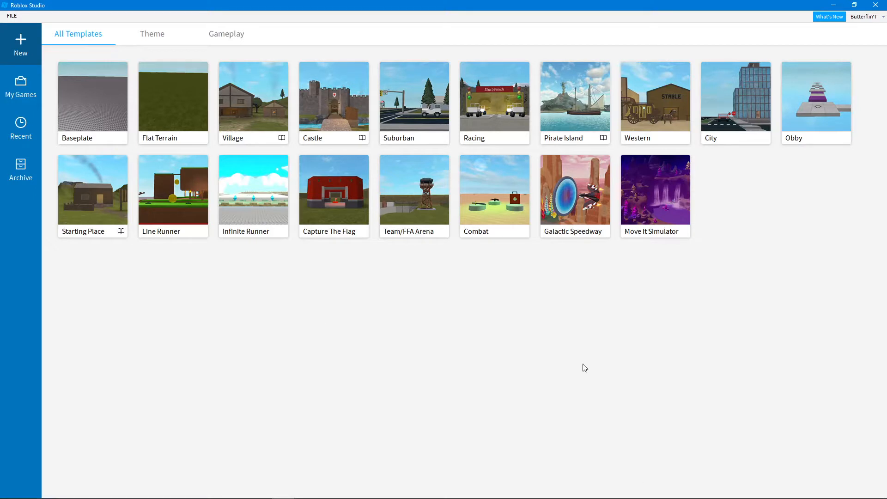
click(868, 19)
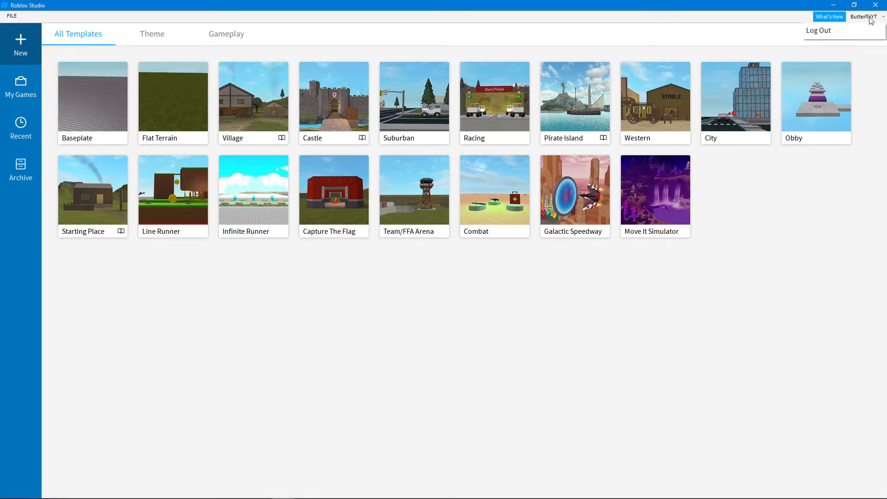
click(871, 19)
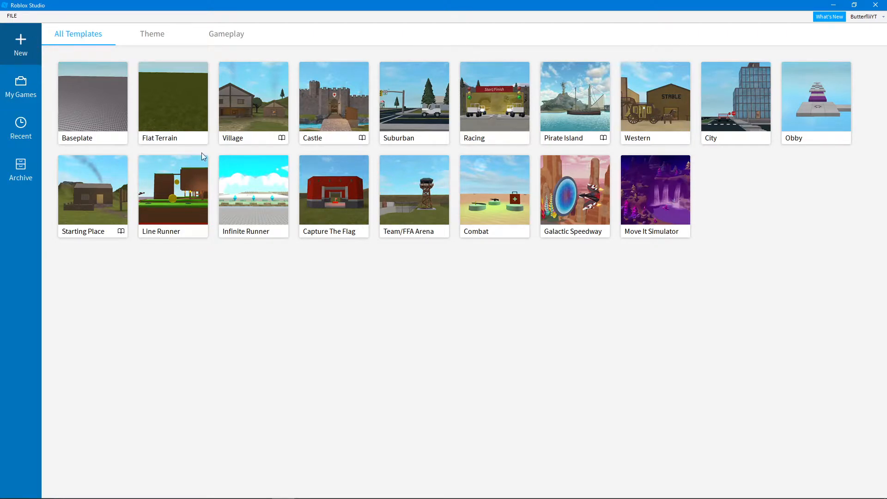
Create a new place from the Baseplate template and make sure the Explorer is displayed.
click(106, 111)
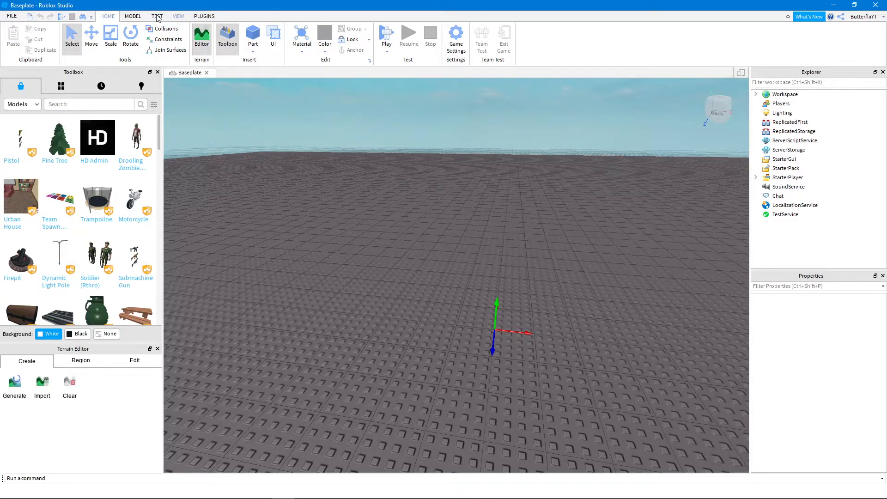
click(133, 16)
click(179, 16)
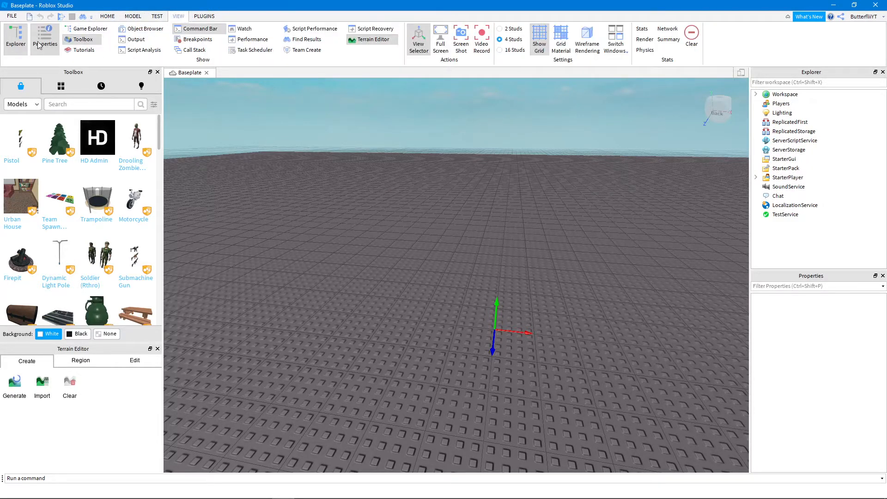
click(17, 38)
click(18, 38)
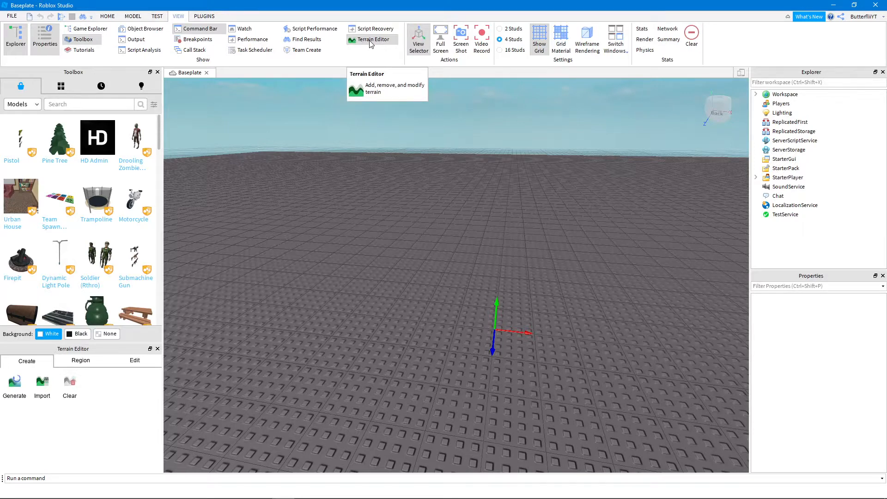
click(108, 16)
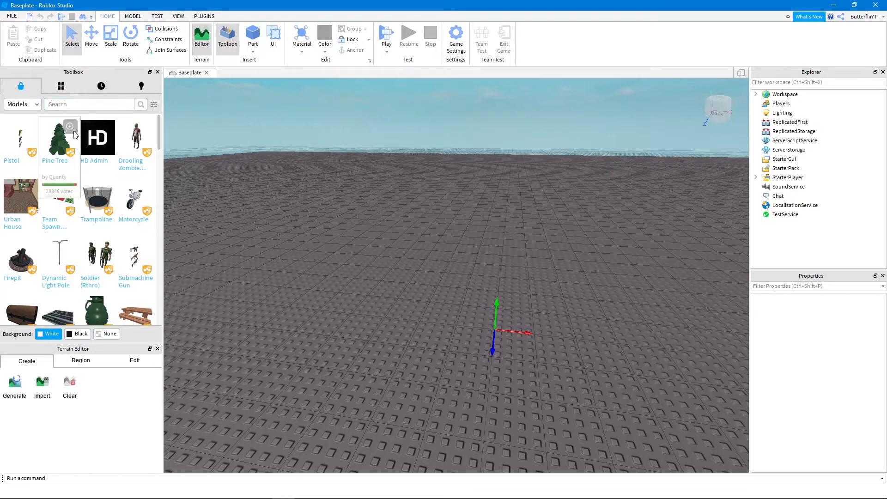
Search the Toolbox marketplace's Plugins category for "load character", look at the Load Character plugins and clear the search text.
click(51, 101)
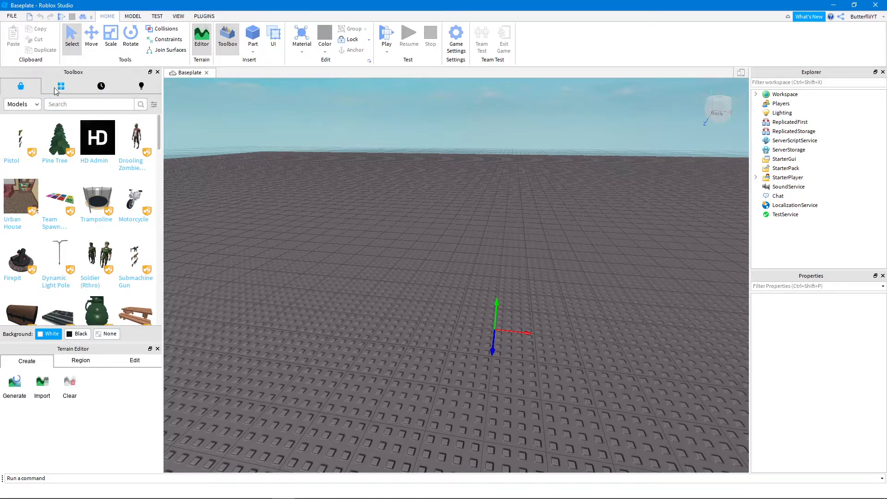
click(34, 105)
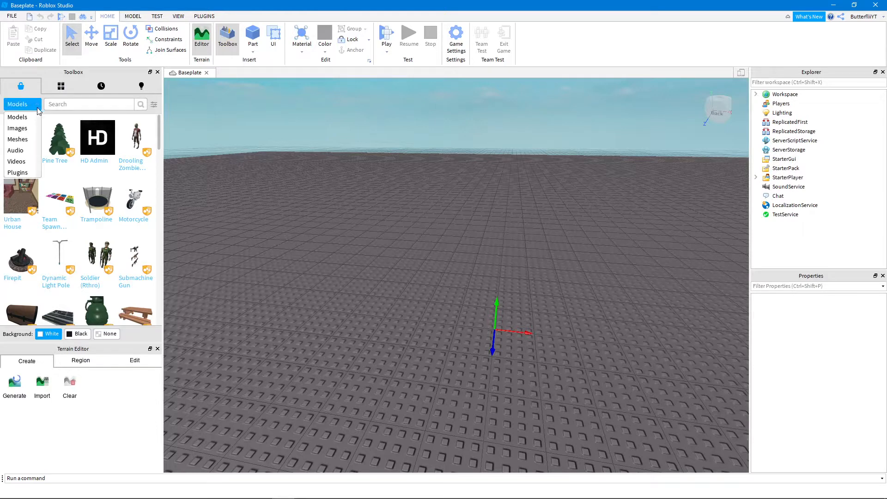
click(18, 172)
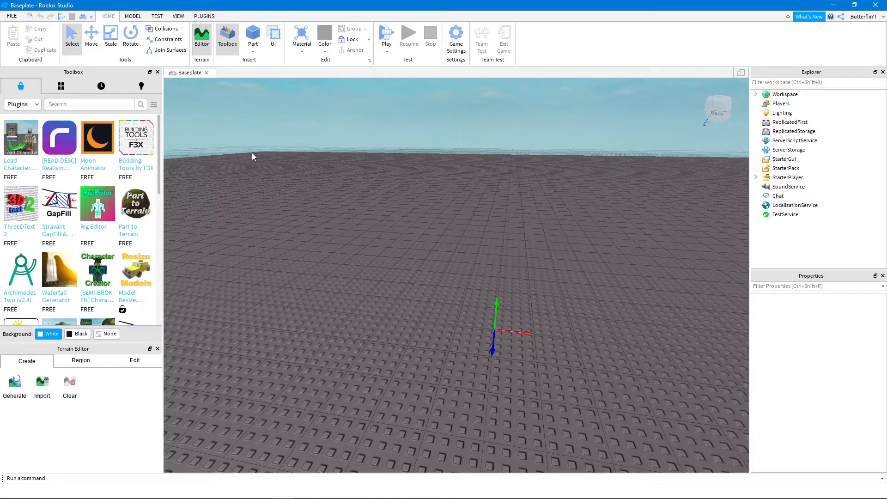
mouse_move(21, 148)
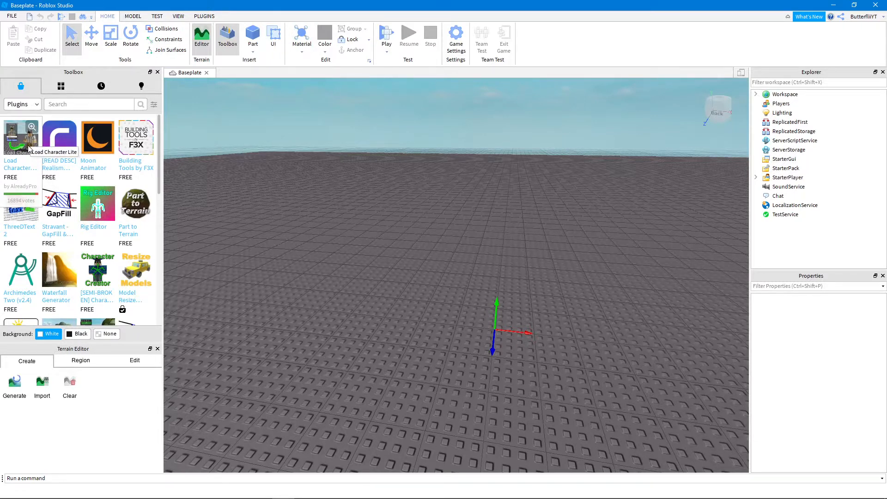
click(98, 104)
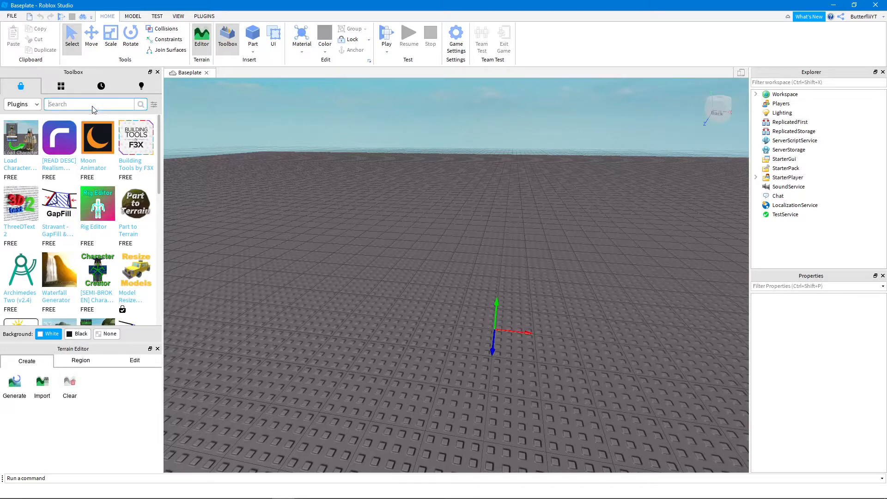
text(load character)
key(Return)
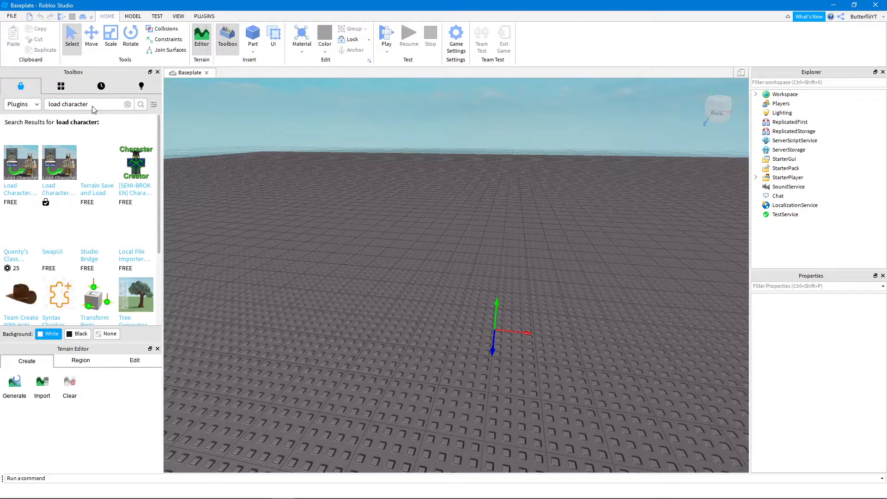
mouse_move(22, 175)
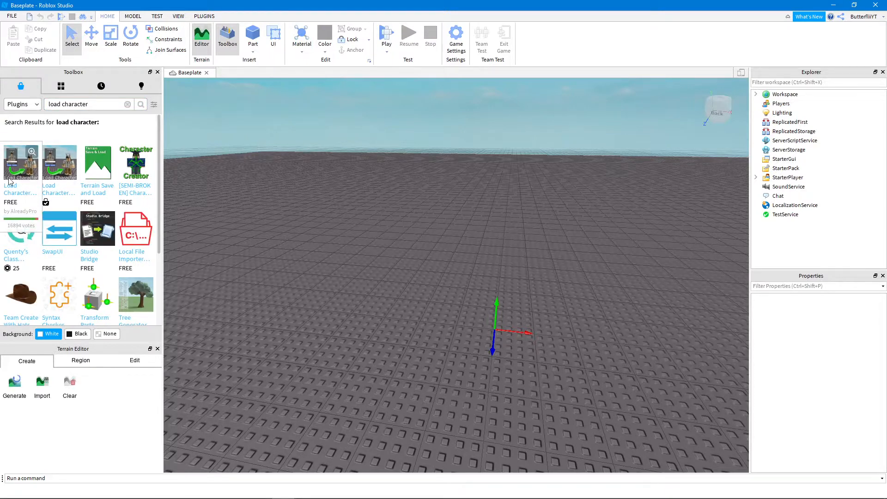
mouse_move(61, 170)
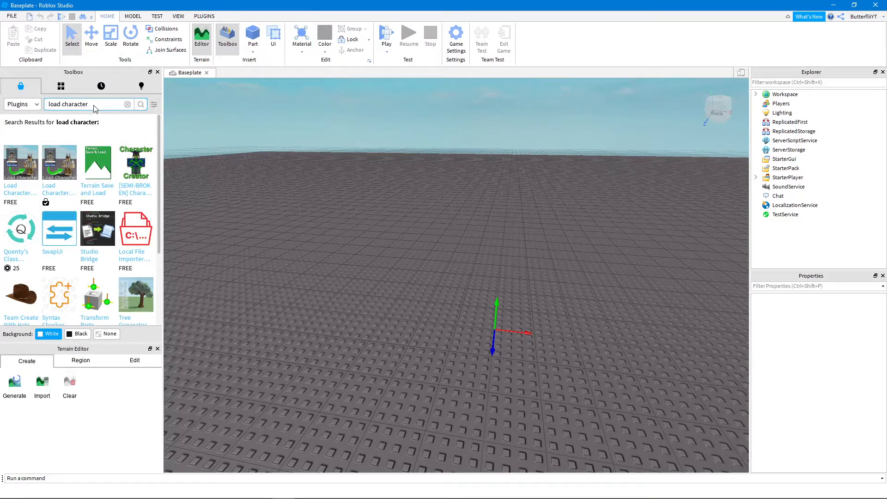
drag(86, 108, 45, 107)
key(BackSpace)
Spawn the account's own avatar at the origin with the Load Character Pro plugin, entering the account's username.
click(204, 16)
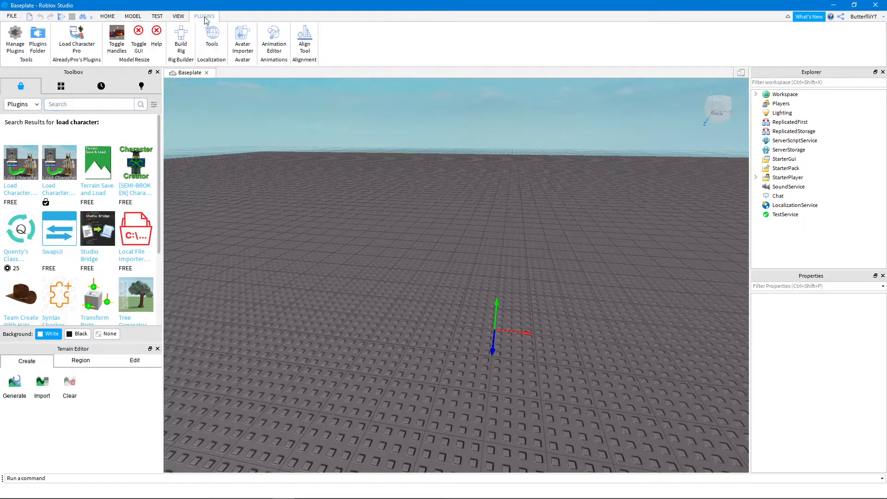
click(88, 44)
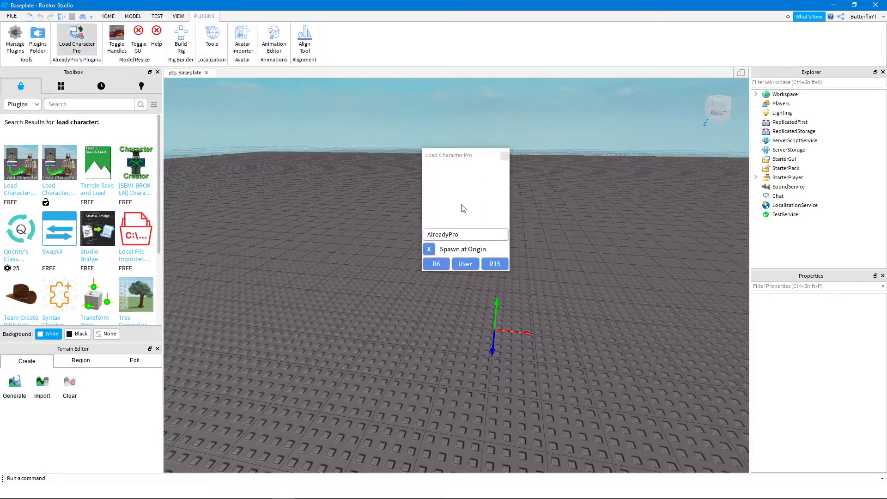
mouse_move(471, 157)
mouse_down()
mouse_move(415, 101)
mouse_move(429, 146)
mouse_move(470, 168)
mouse_up()
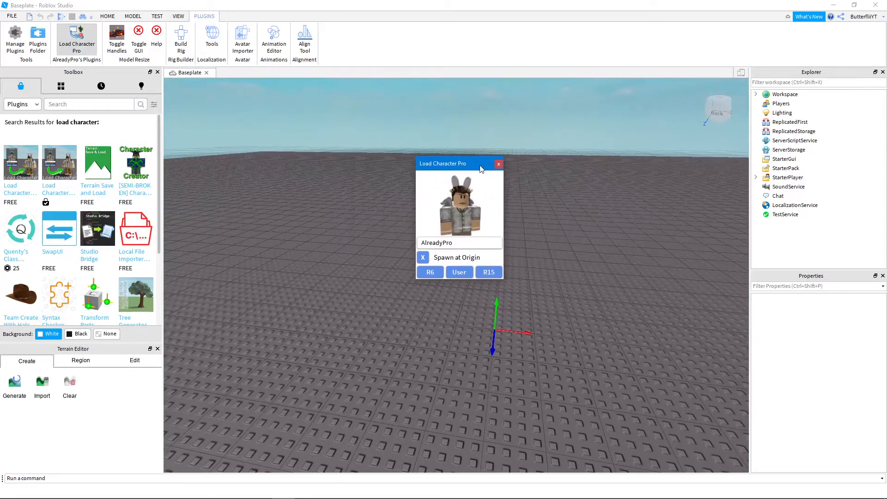
drag(455, 243, 410, 248)
text(Butterfl)
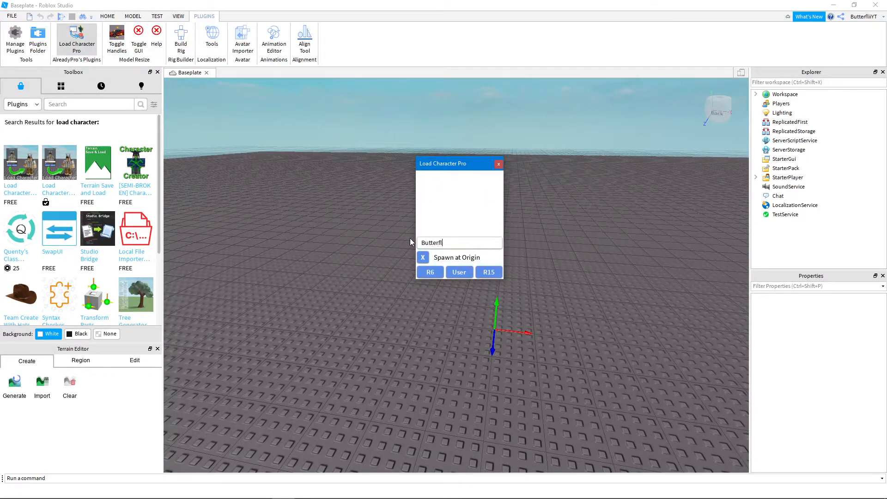
text(iiyt)
click(499, 165)
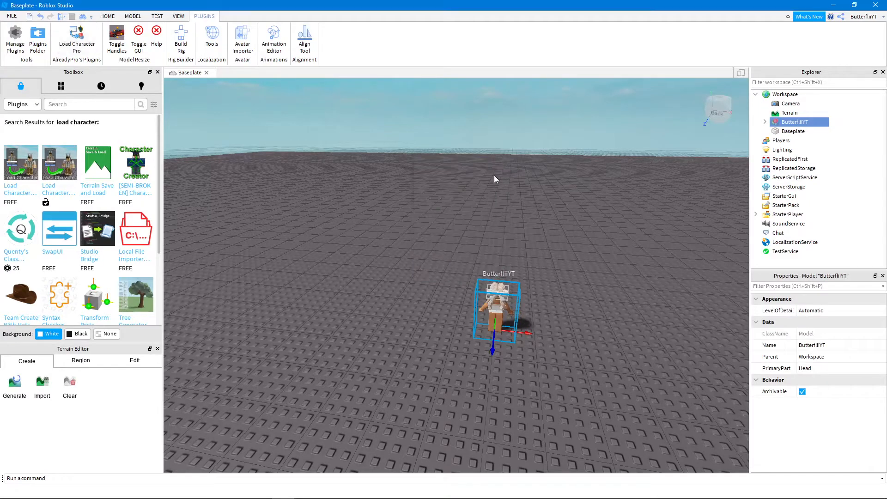
Deselect the spawned character and examine it from behind and from the front.
click(361, 227)
scroll(361, 227, up, 5)
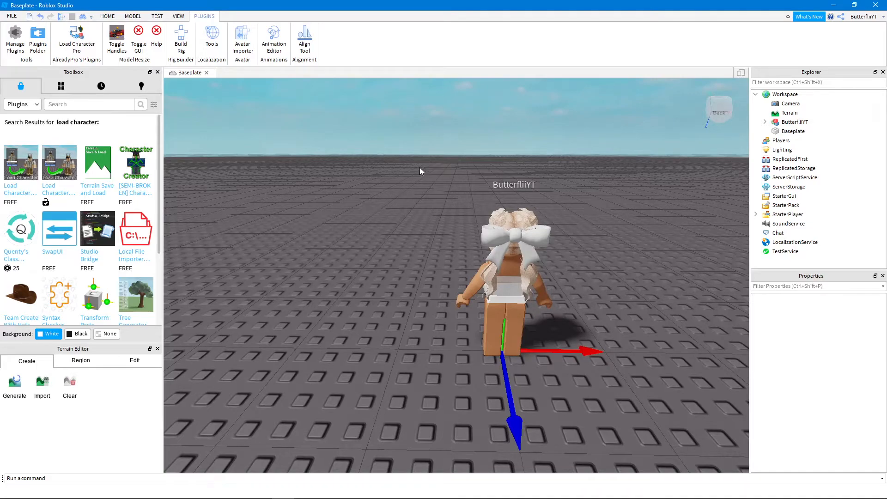
right_drag(419, 167, 419, 167)
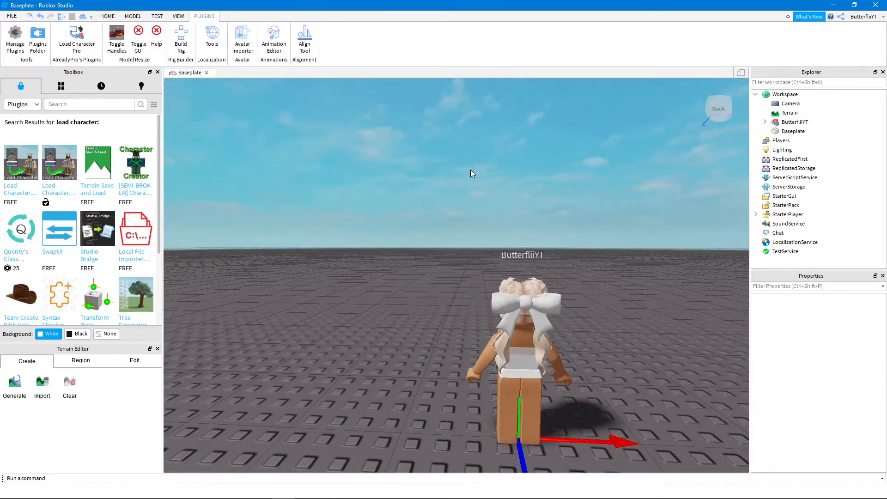
scroll(471, 170, up, 5)
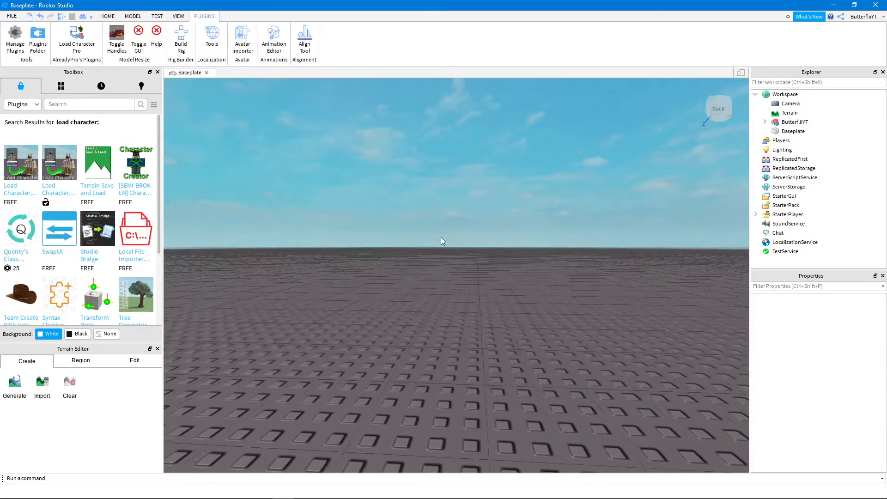
right_drag(419, 259, 419, 259)
scroll(419, 259, up, 3)
scroll(419, 259, down, 3)
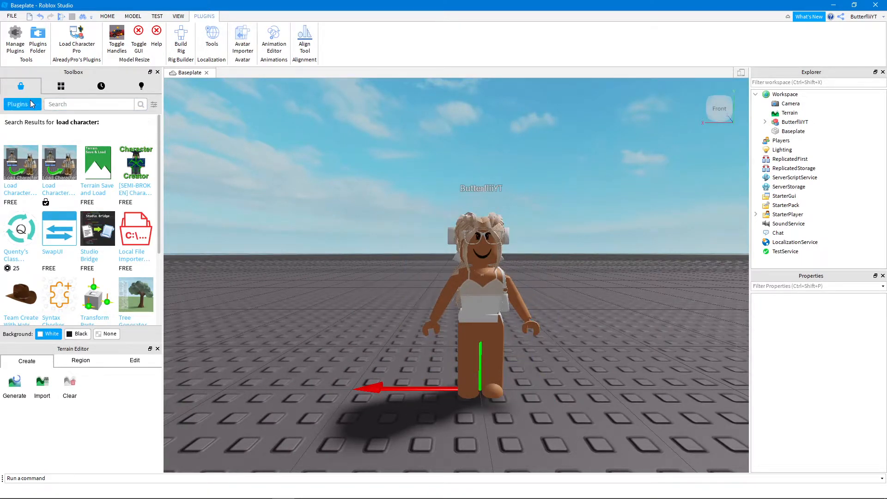
right_drag(591, 227, 592, 227)
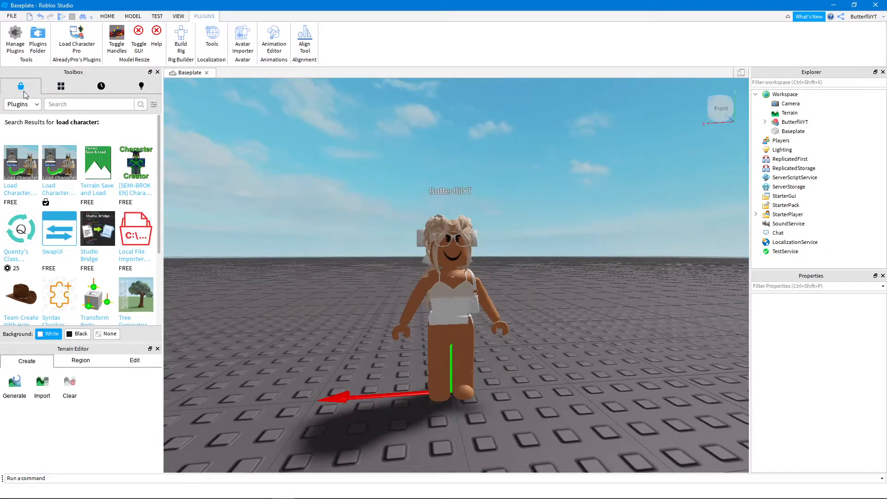
Search the Toolbox marketplace's Models category for "airplane" and browse the models.
click(32, 107)
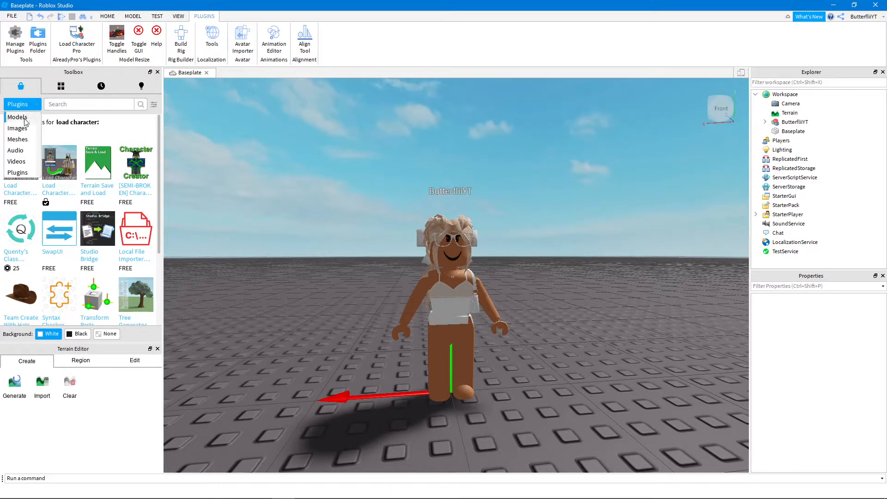
click(31, 115)
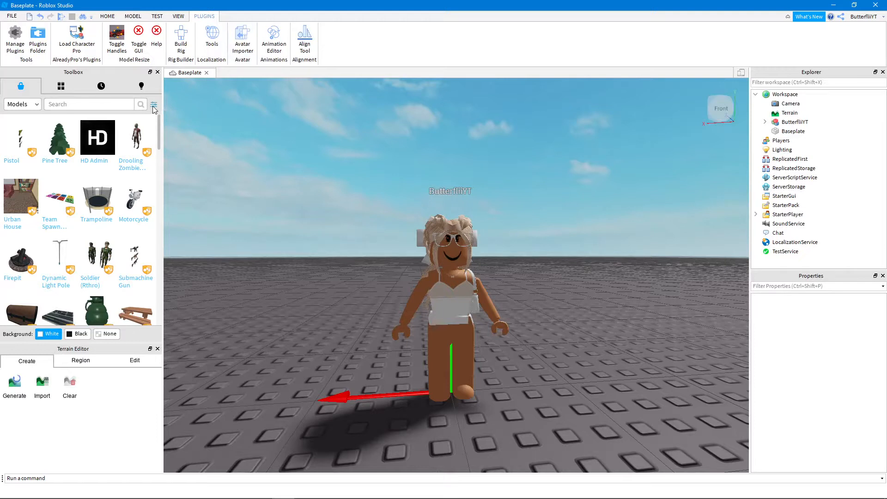
click(113, 101)
text(airpl;a)
text(e)
key(Return)
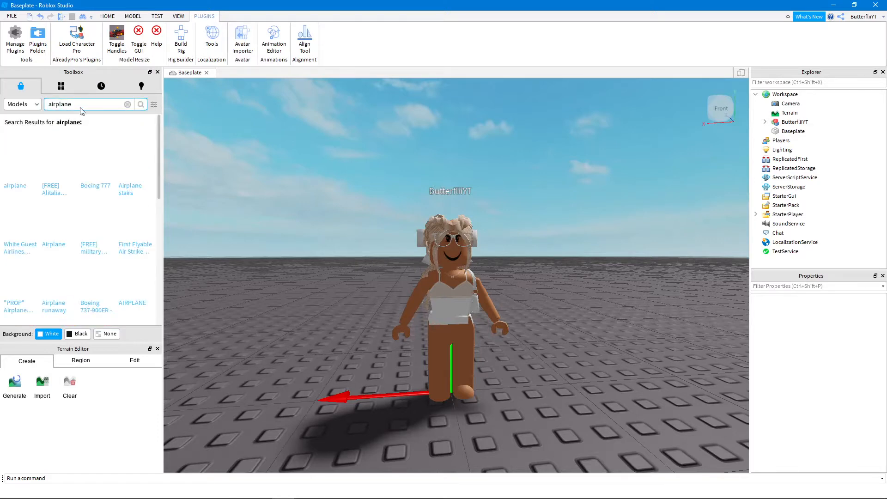
scroll(115, 203, down, 2)
scroll(116, 203, up, 5)
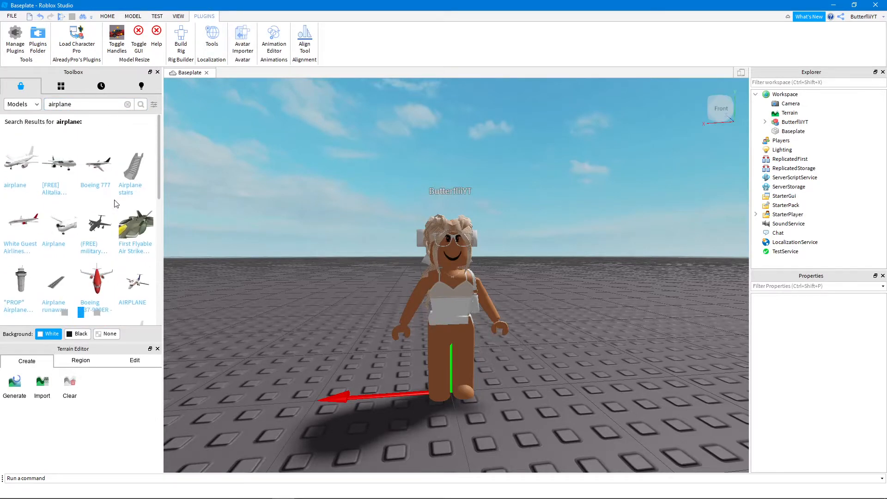
Clear the airplane search, filter the Toolbox models by creator Fairyjhull sorted by Most Taken, and browse that creator's models.
drag(89, 106, 6, 93)
key(BackSpace)
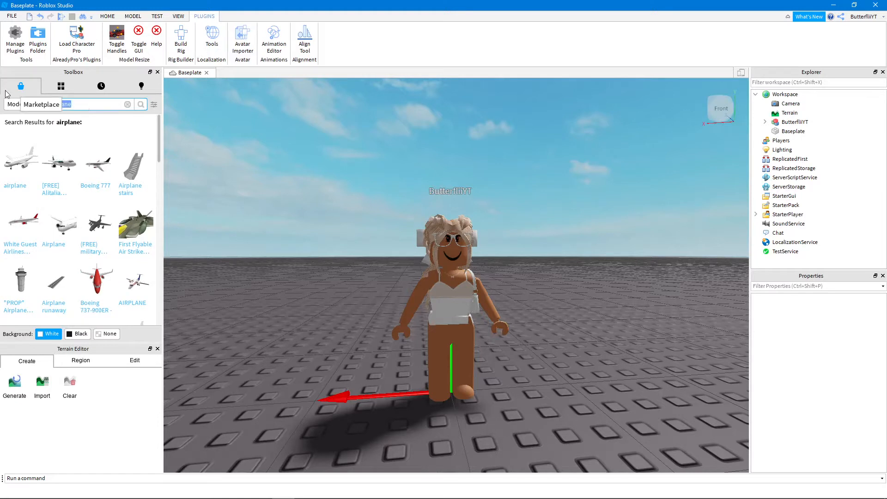
click(154, 107)
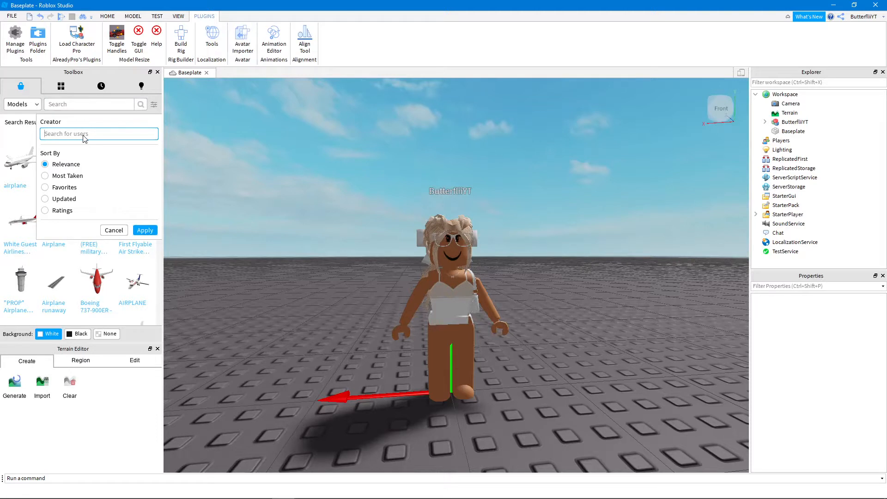
text(fairyjhul)
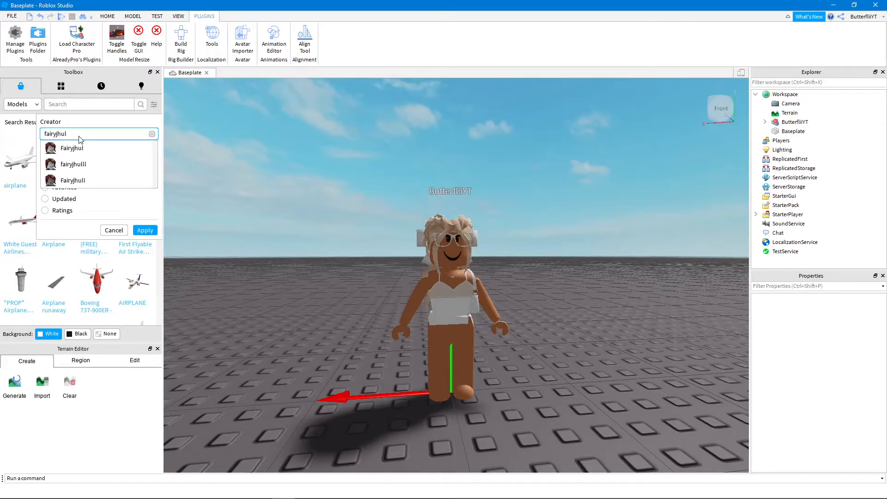
text(l)
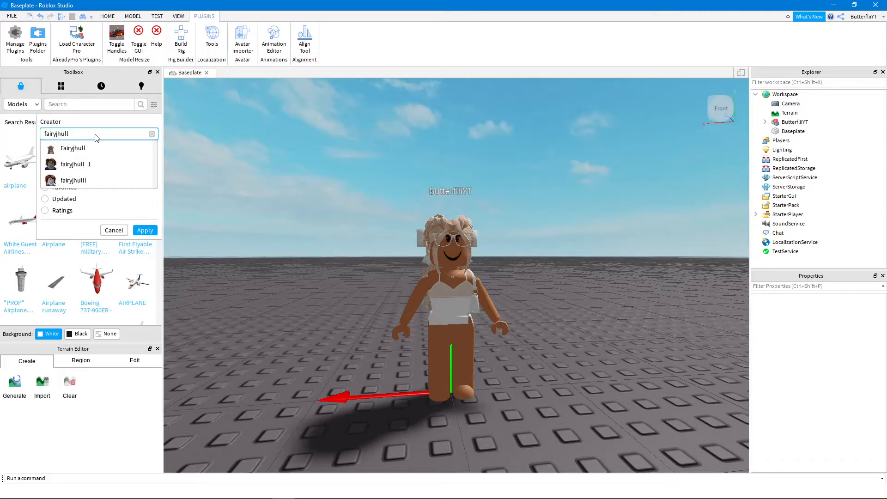
click(92, 151)
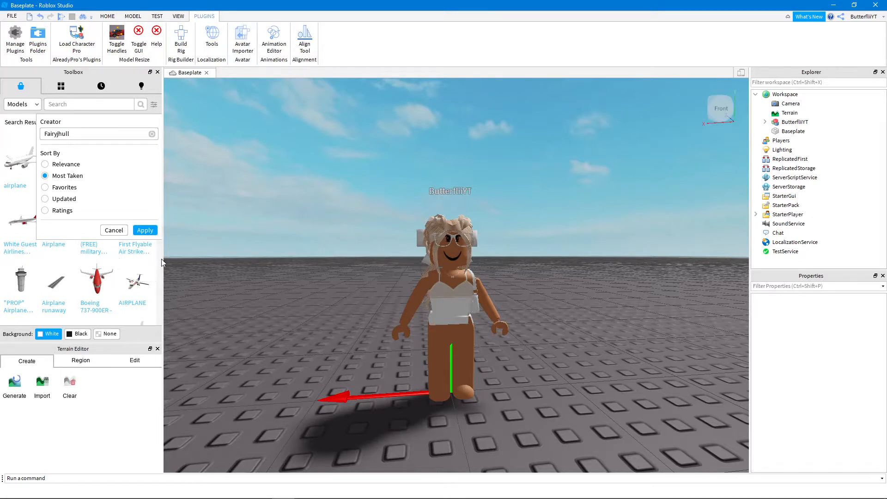
click(145, 230)
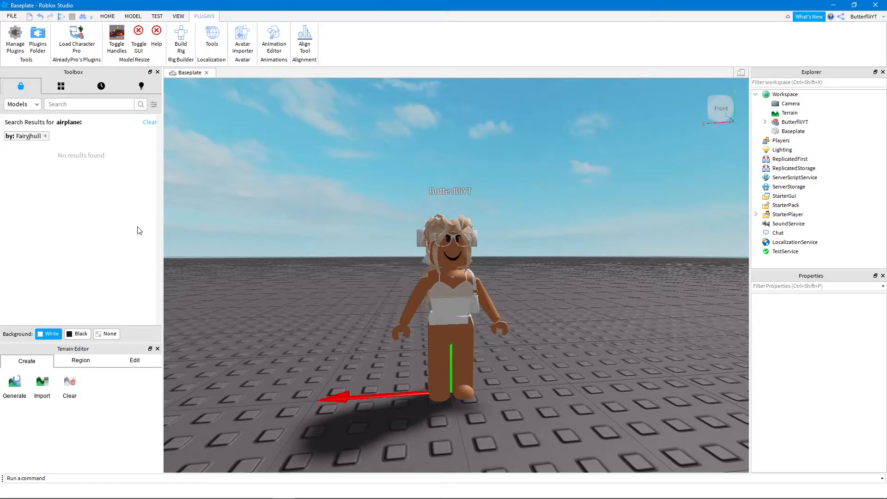
click(79, 109)
key(Return)
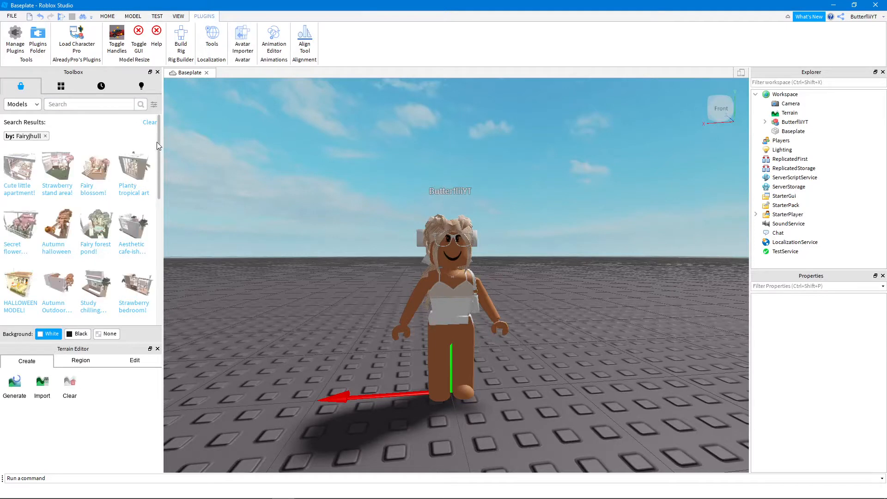
scroll(159, 140, down, 2)
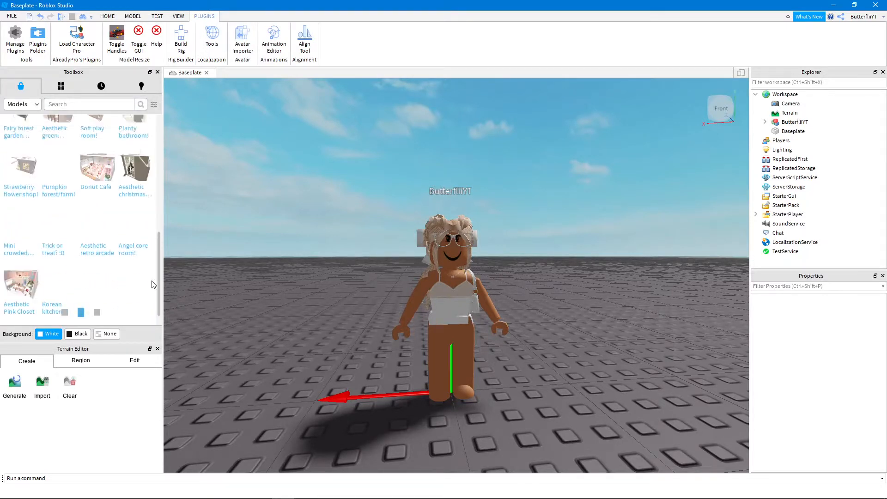
scroll(159, 178, up, 3)
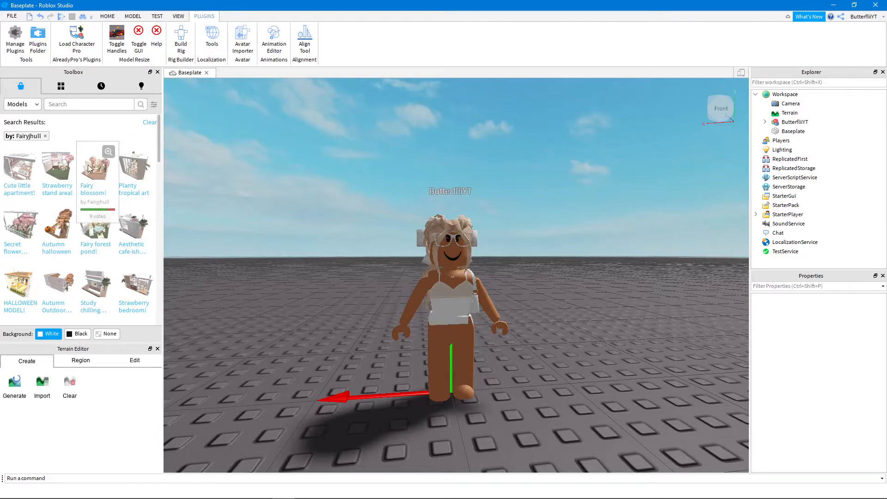
Insert the "Planty tropical art" model into the workspace and examine its interior, its front and the avatar beneath it.
click(139, 172)
key(f)
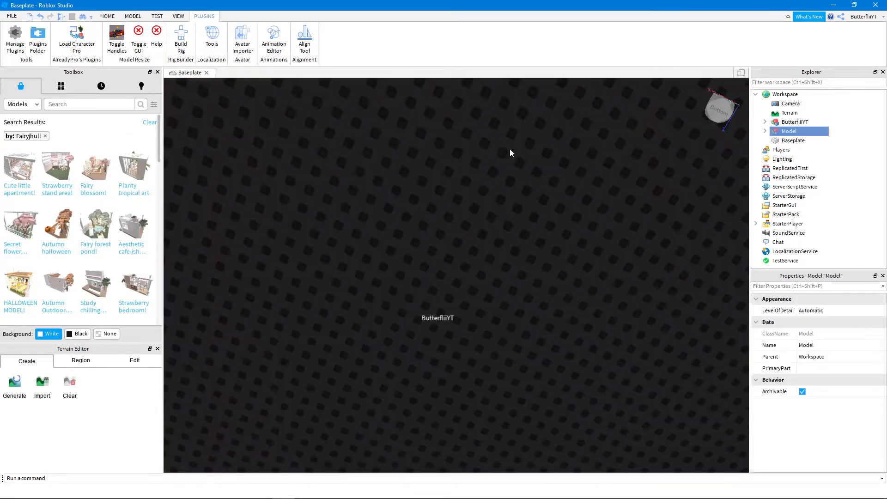
scroll(493, 199, up, 10)
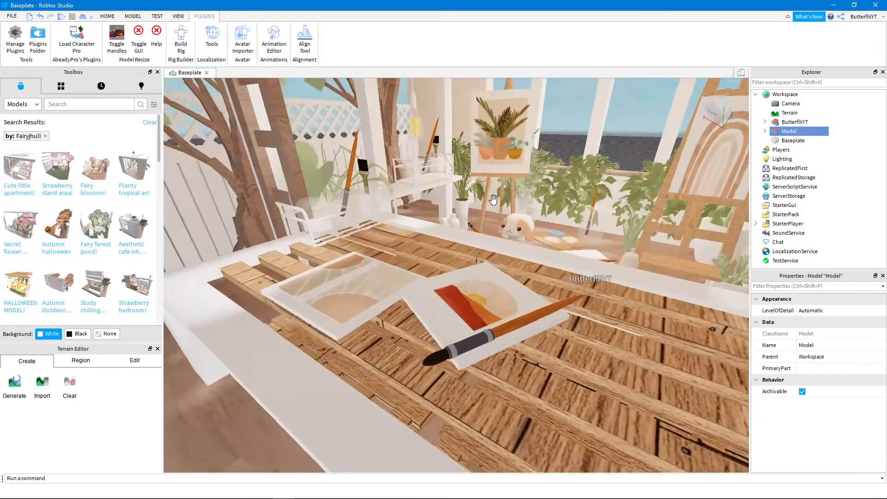
right_drag(493, 200, 492, 198)
key(f)
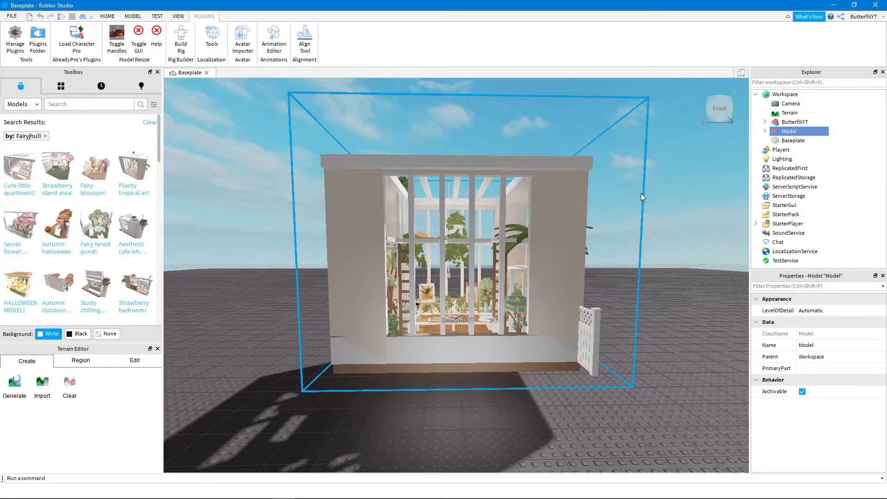
mouse_move(139, 181)
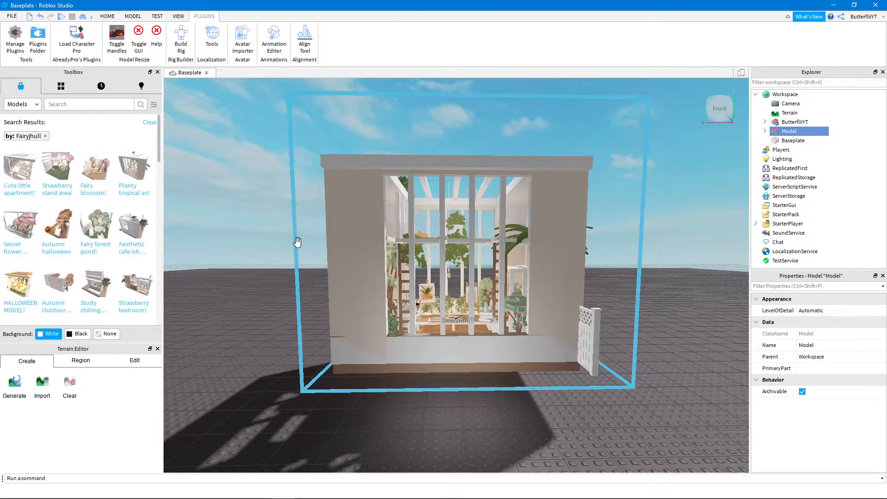
right_drag(560, 214, 668, 215)
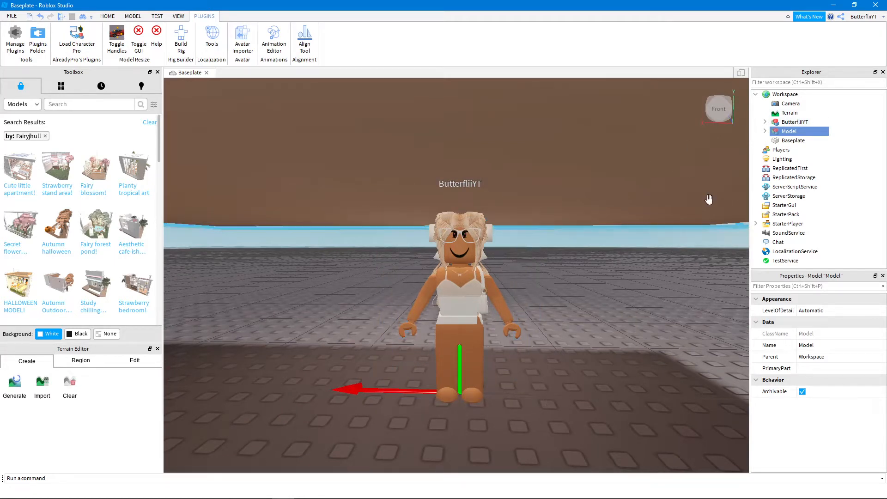
Delete the face decal from the Head part of the avatar model.
click(792, 123)
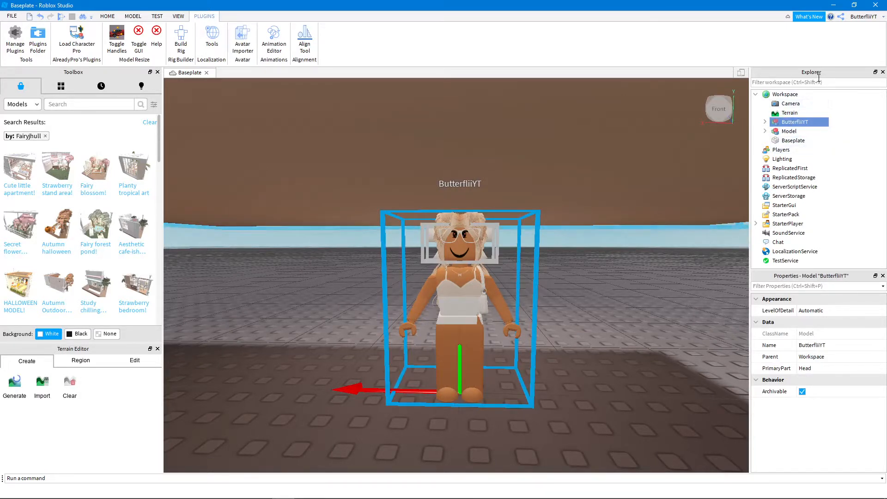
click(765, 122)
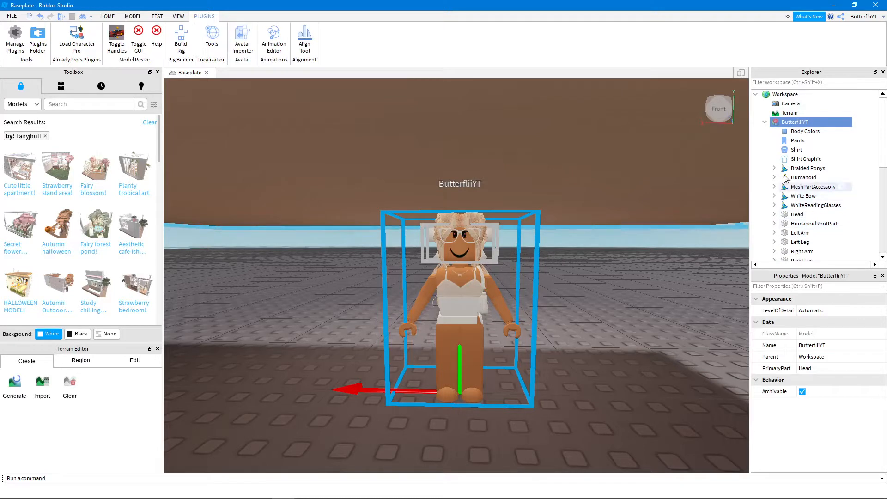
scroll(790, 194, down, 2)
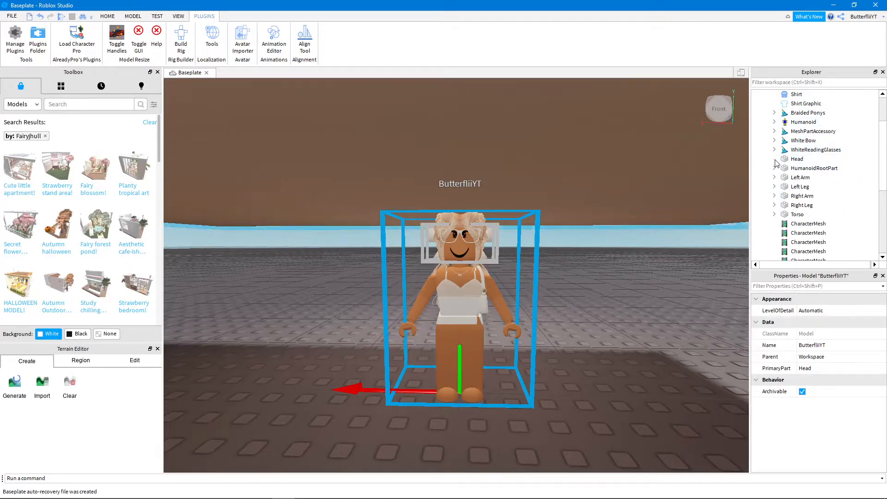
click(775, 159)
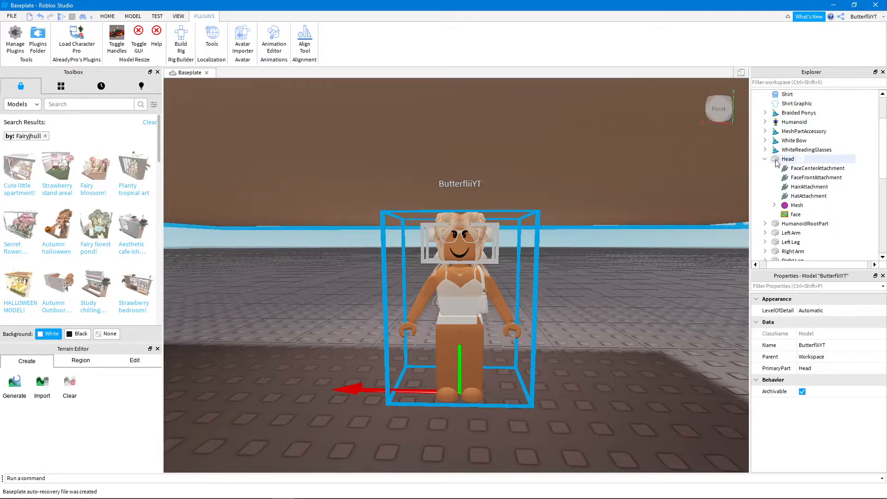
click(796, 215)
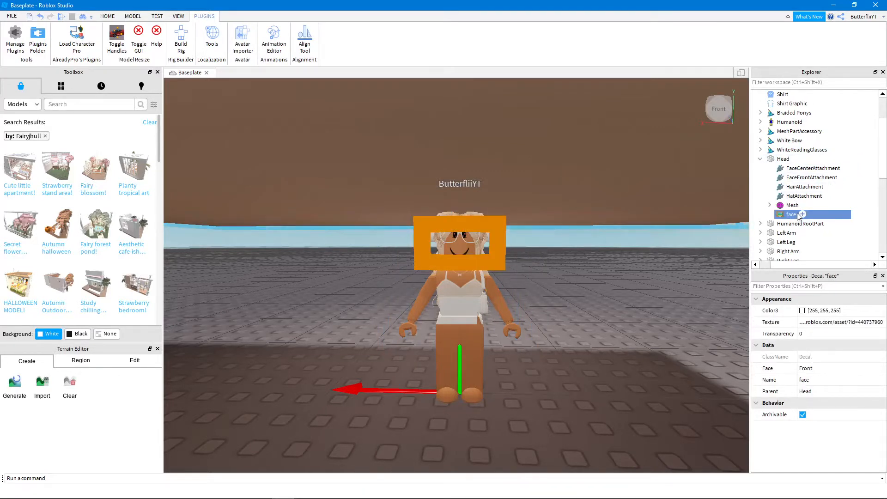
key(Delete)
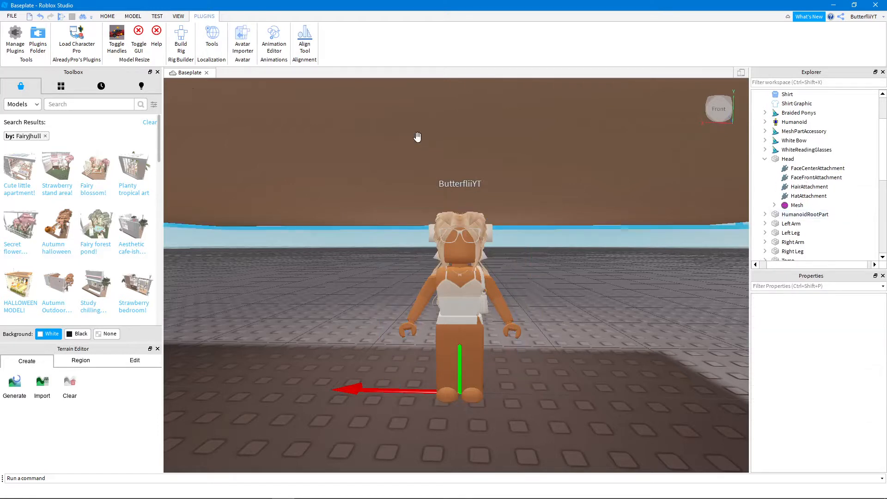
Search the Toolbox marketplace's Images category for "super super happy face" without the creator filter and browse the face images.
click(35, 105)
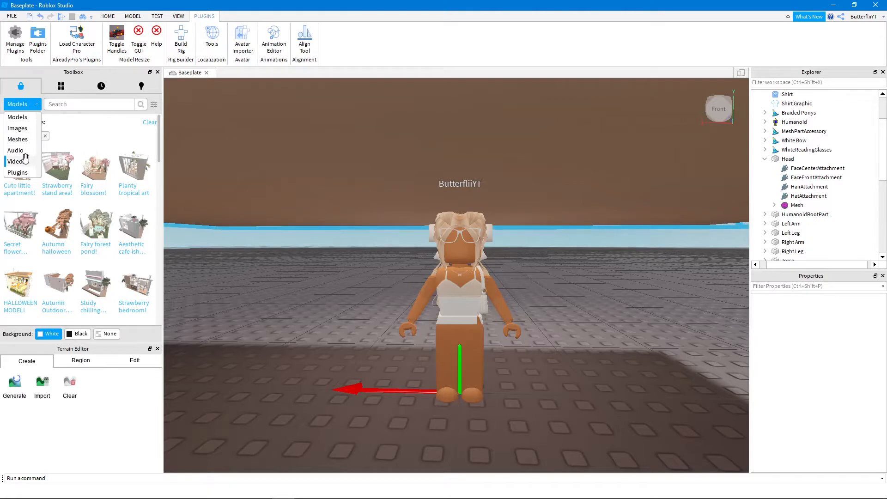
click(18, 129)
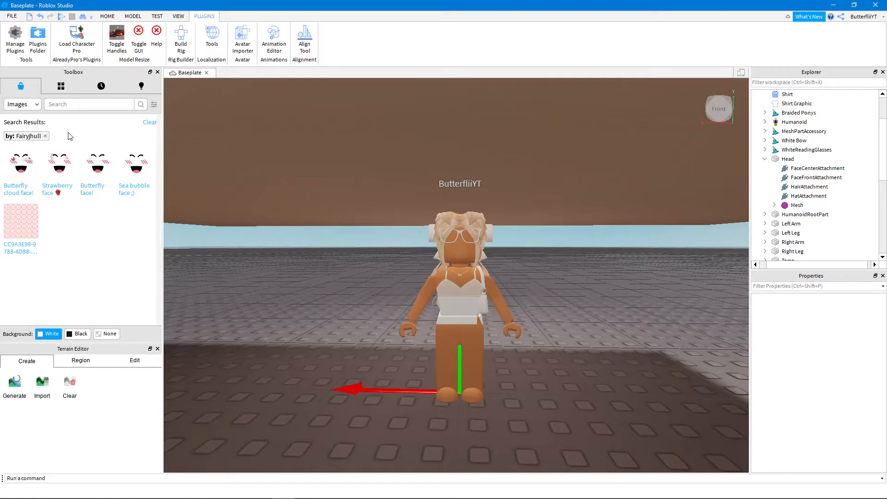
click(45, 136)
click(74, 104)
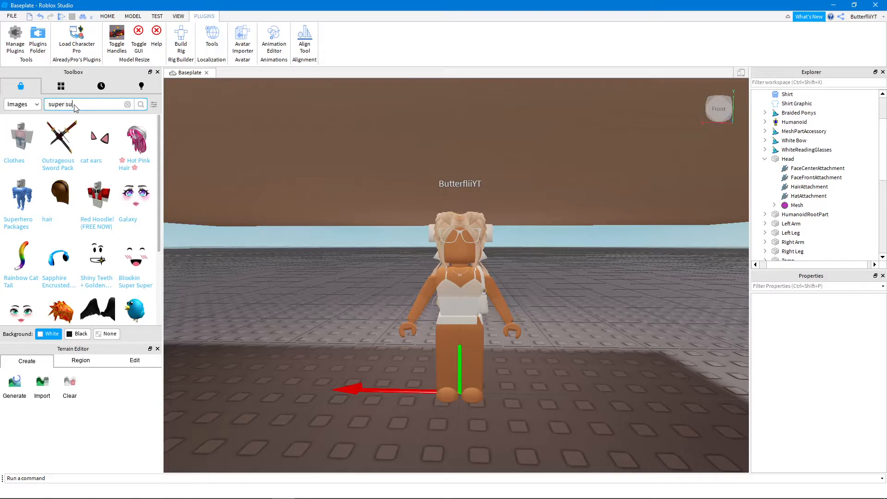
text(super super happy face)
key(Return)
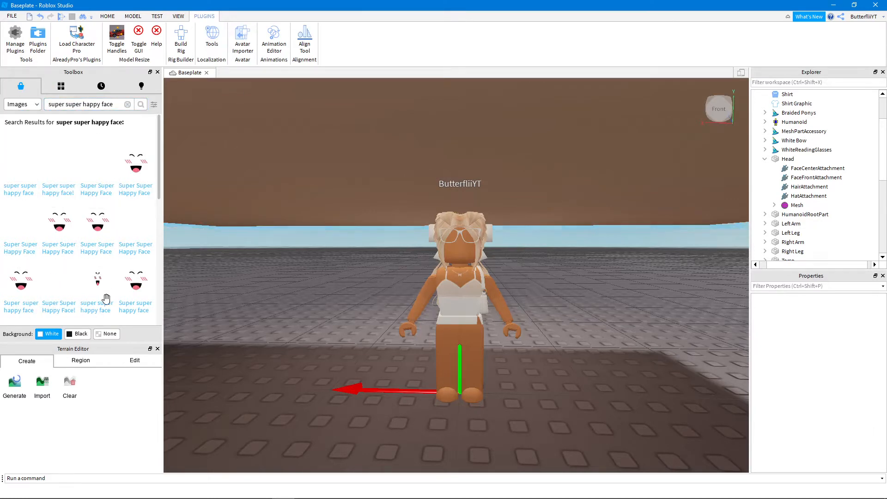
scroll(94, 260, down, 7)
scroll(96, 257, up, 7)
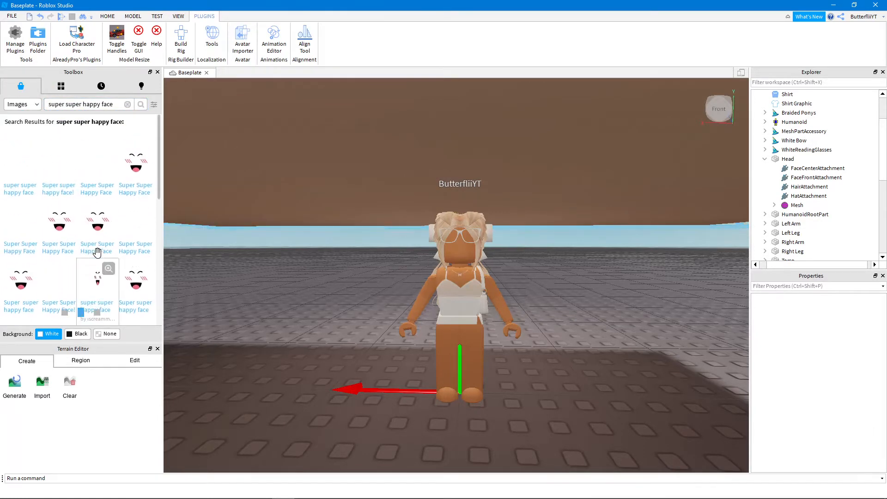
mouse_move(138, 176)
mouse_down()
mouse_move(429, 257)
mouse_move(455, 238)
mouse_move(137, 168)
mouse_move(122, 155)
mouse_move(131, 161)
mouse_up()
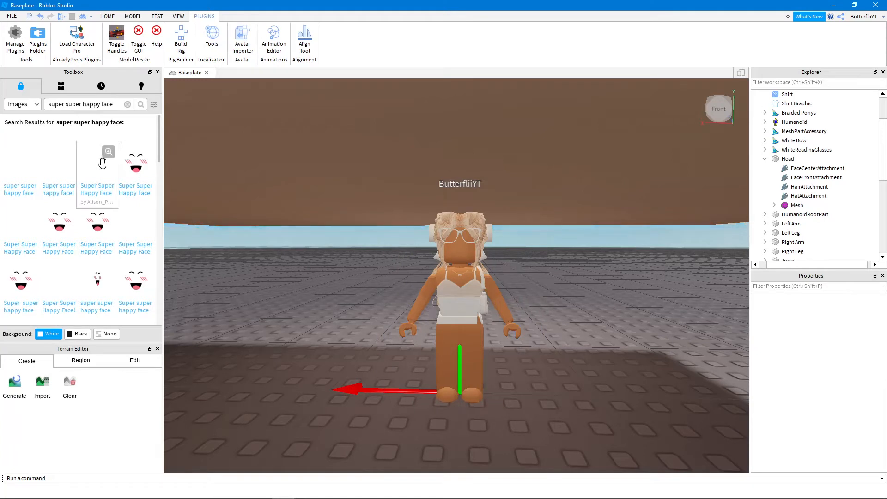
click(788, 159)
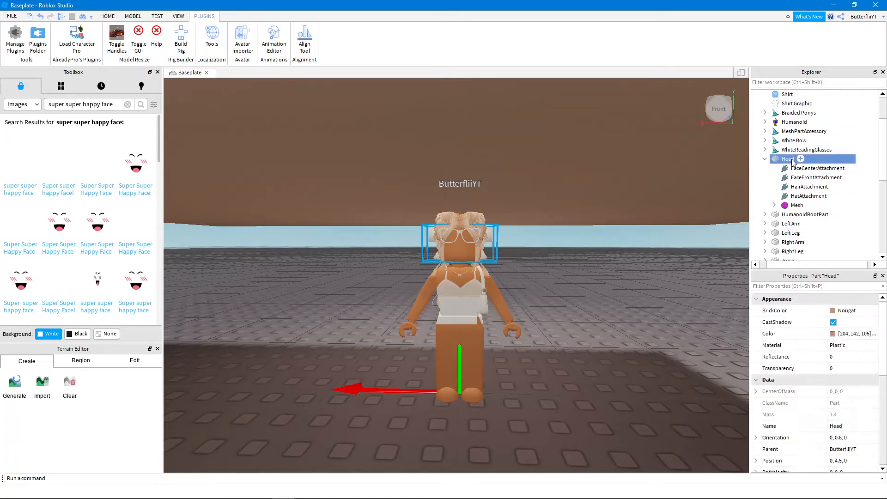
click(132, 17)
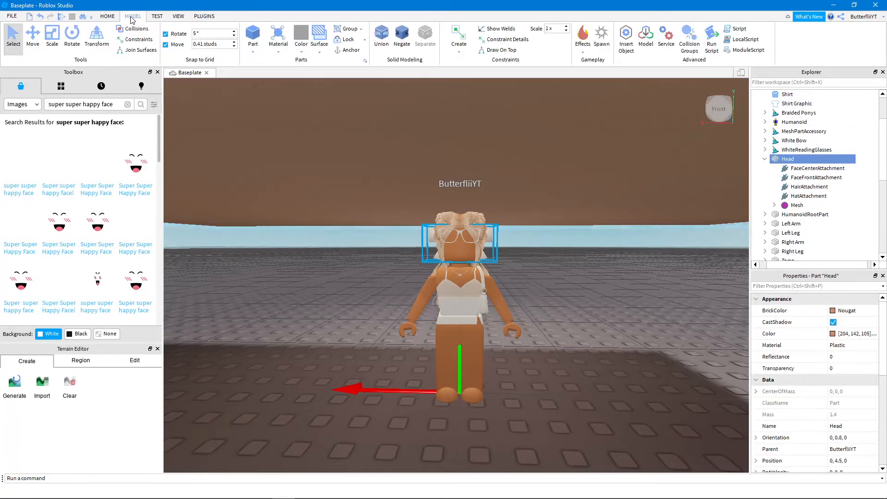
click(33, 40)
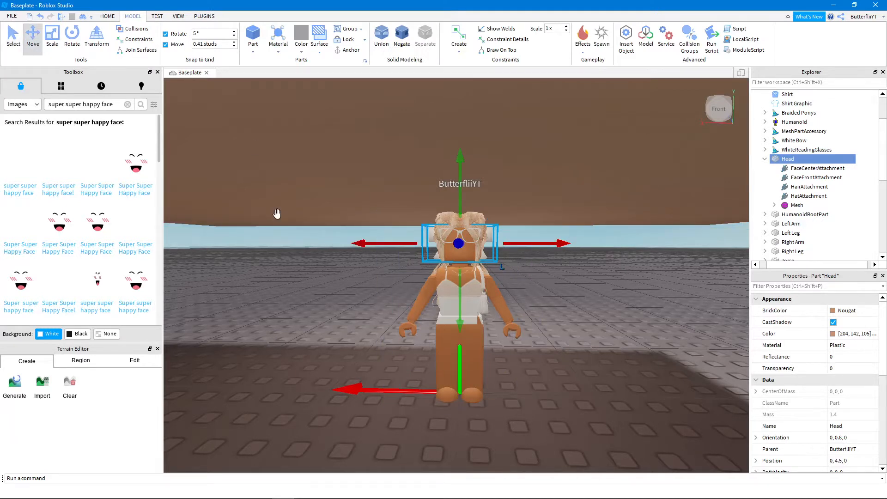
click(13, 37)
click(107, 17)
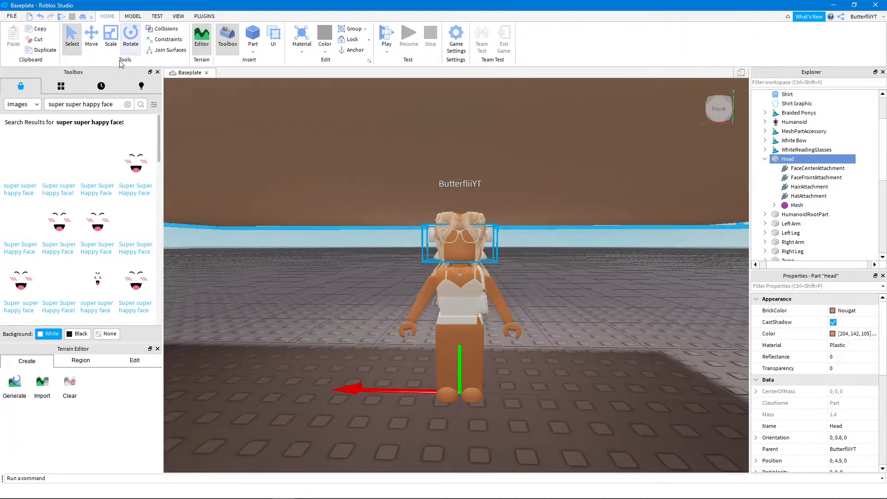
Apply the Super Super Happy Face image from the Toolbox's recent images to the avatar's head as a decal.
click(101, 86)
click(55, 104)
click(53, 127)
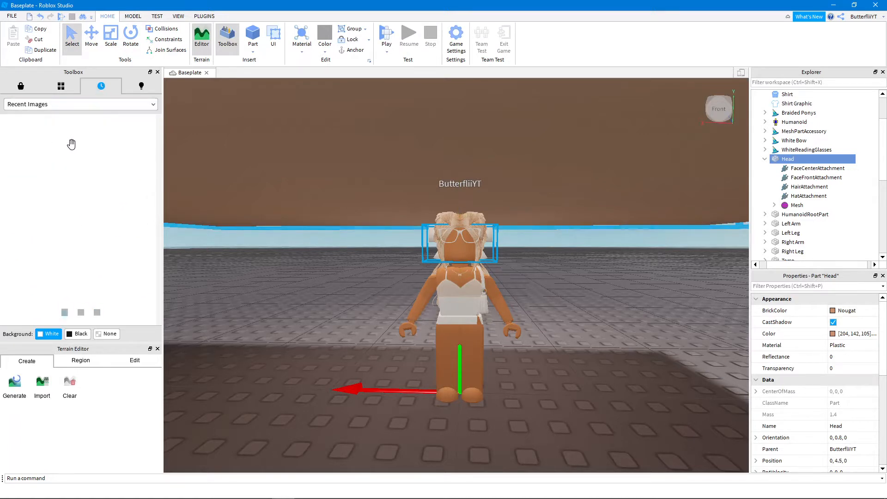
drag(70, 152, 428, 239)
scroll(361, 237, down, 5)
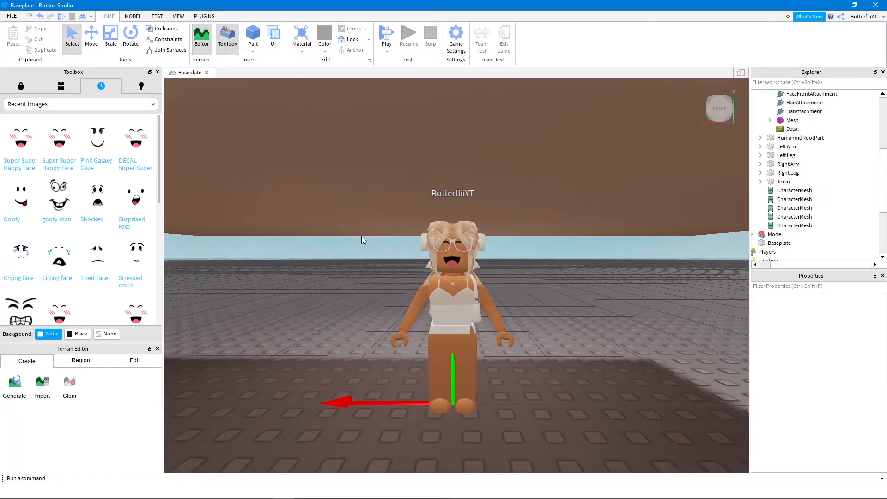
Collapse the avatar's tree in the Explorer and export the avatar model with Export Selection.
scroll(796, 156, up, 5)
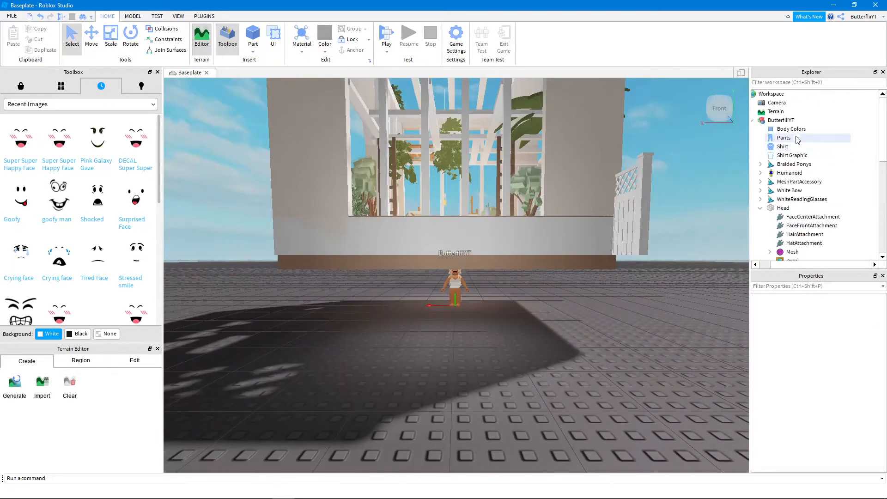
click(754, 121)
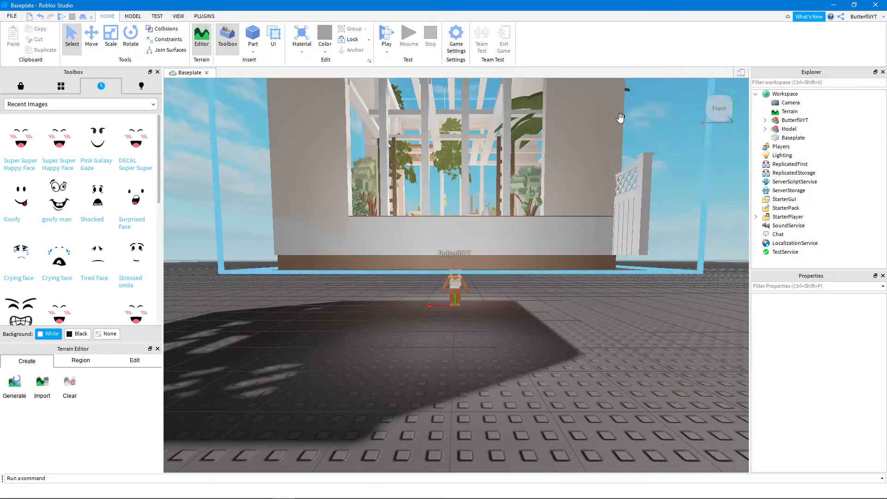
click(785, 121)
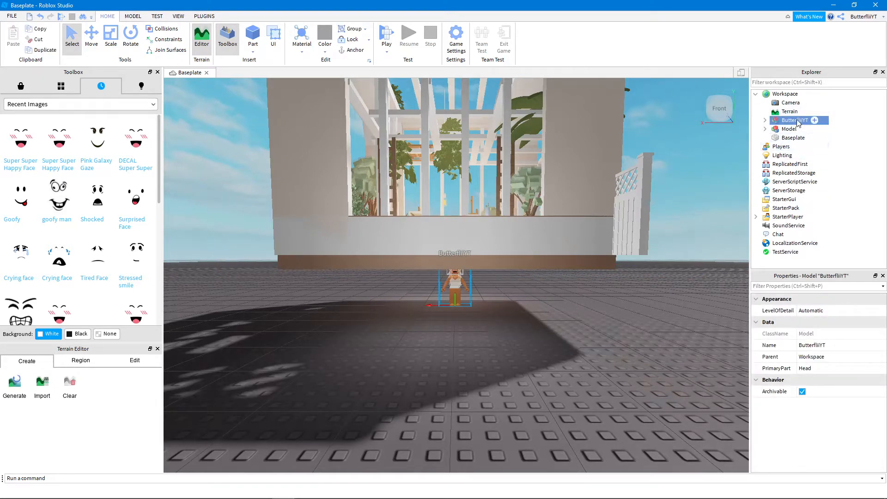
right_click(796, 121)
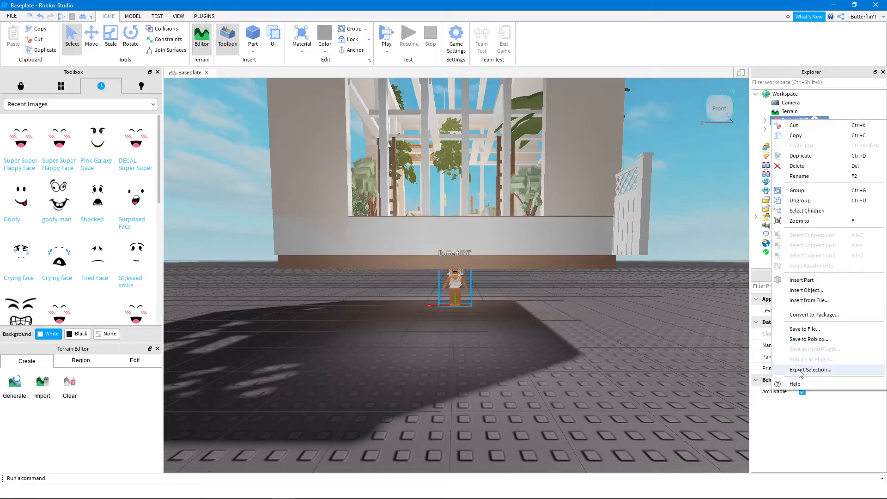
click(802, 371)
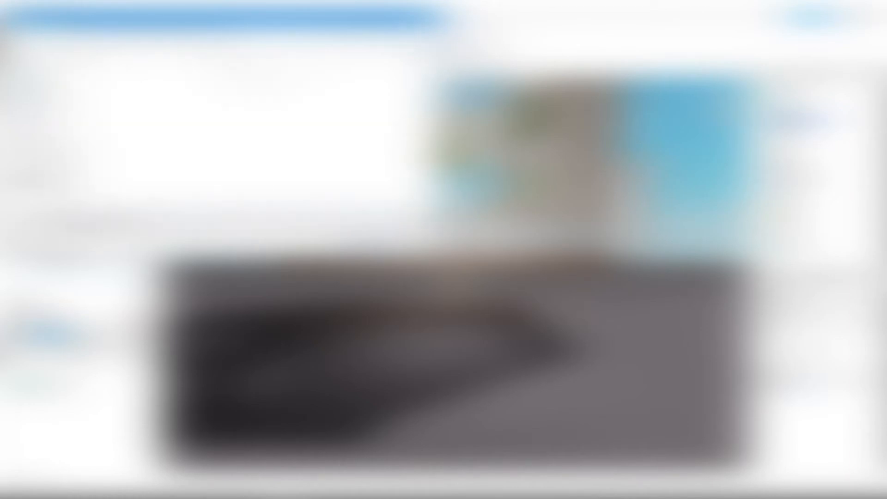
click(431, 17)
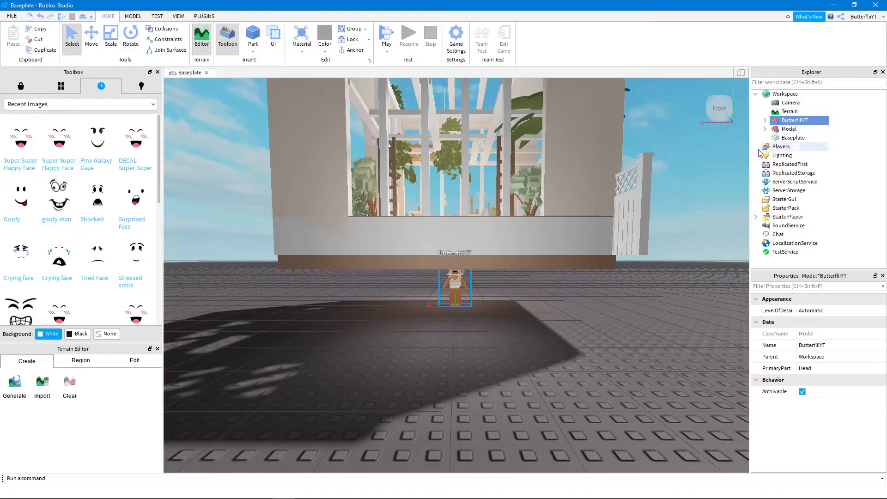
Export the building model named Model from the workspace with Export Selection.
click(793, 131)
right_click(791, 131)
click(809, 381)
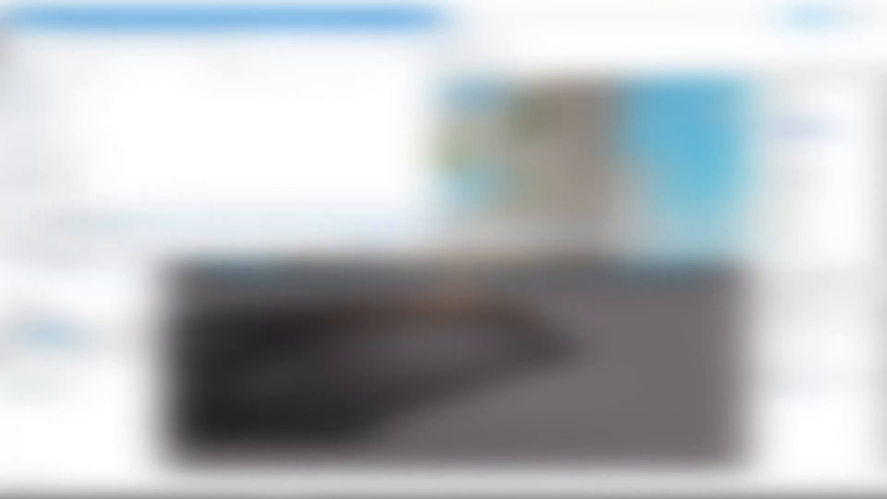
key(Return)
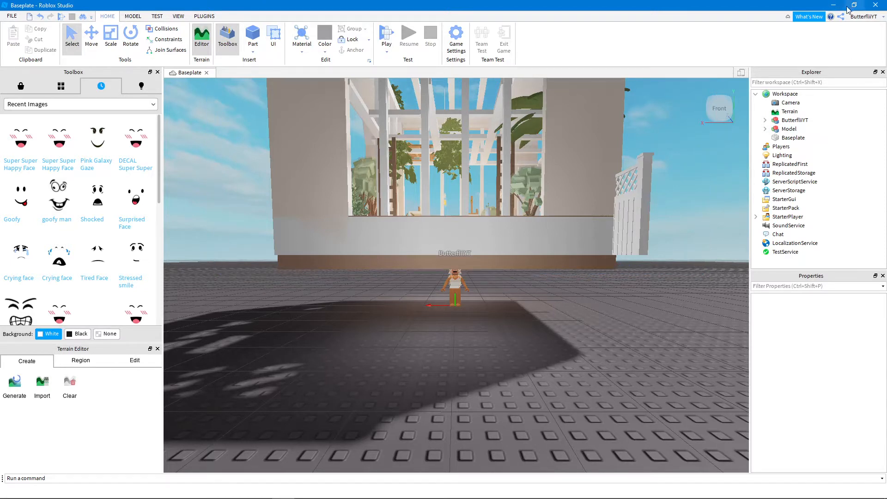
Close Roblox Studio without saving the Baseplate and open the Default.blend rig file in Blender.
click(874, 5)
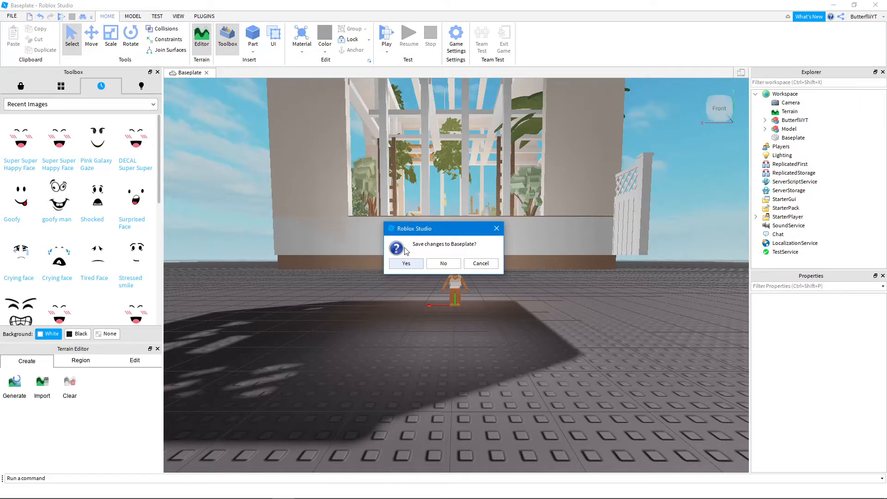
click(455, 263)
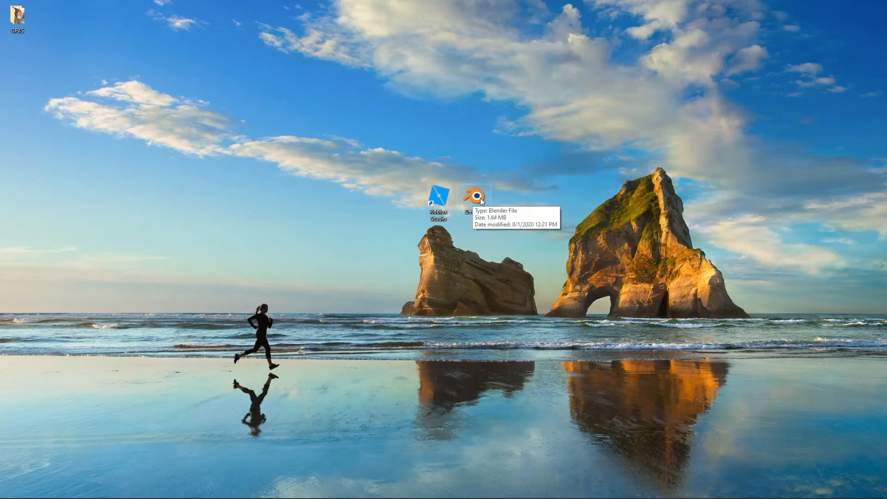
double_click(479, 209)
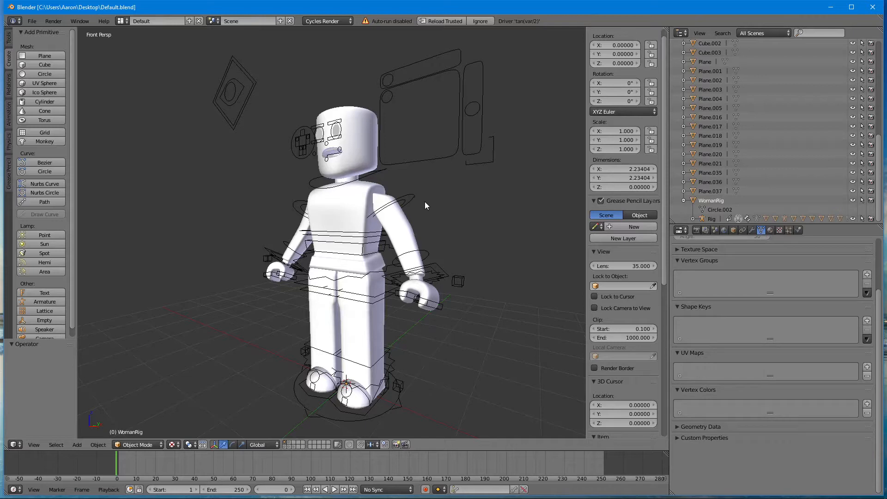
click(464, 217)
click(441, 200)
Examine the woman rig from several distances and angles in fly navigation, finishing with a frontal close-up of its face.
key(shift+f)
key(w)
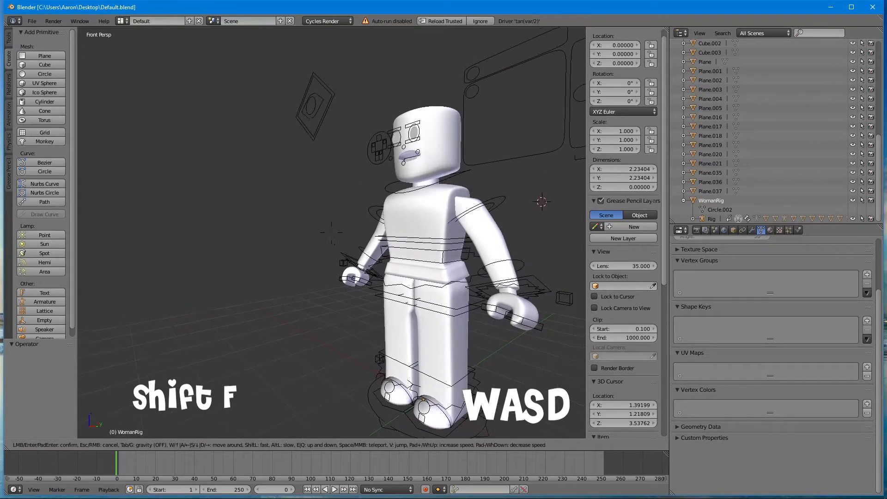
key(s)
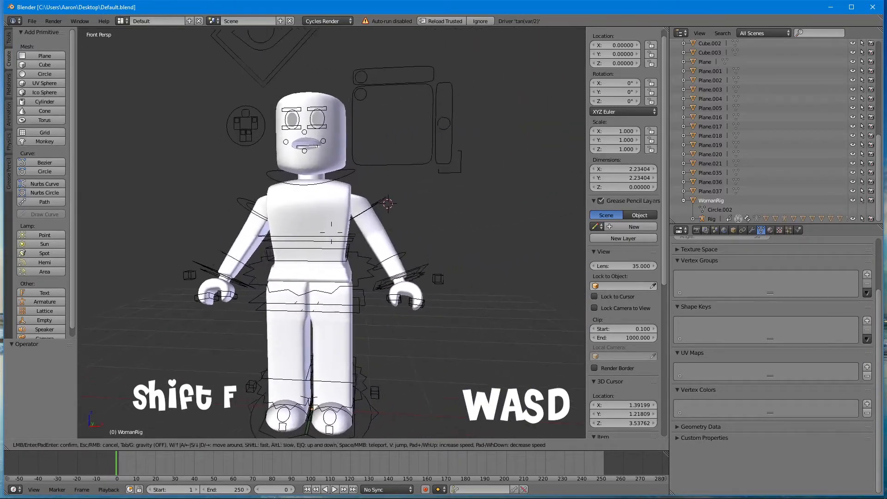
key(w)
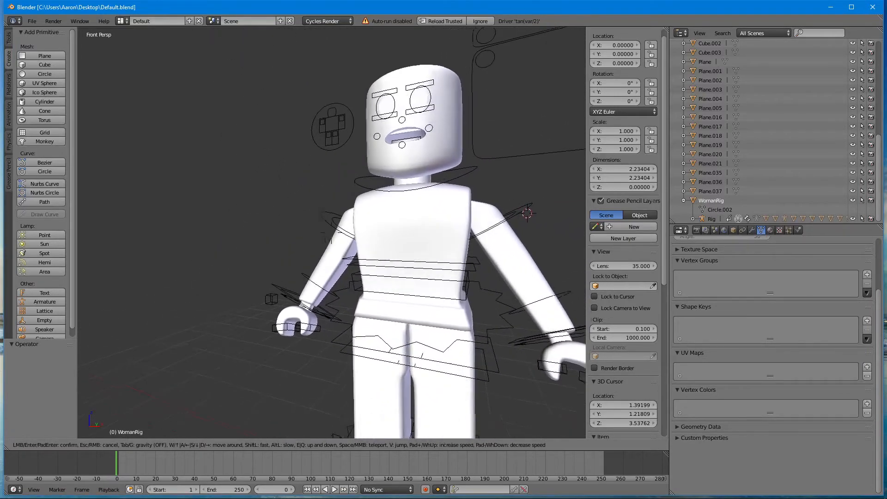
key(w)
key(s)
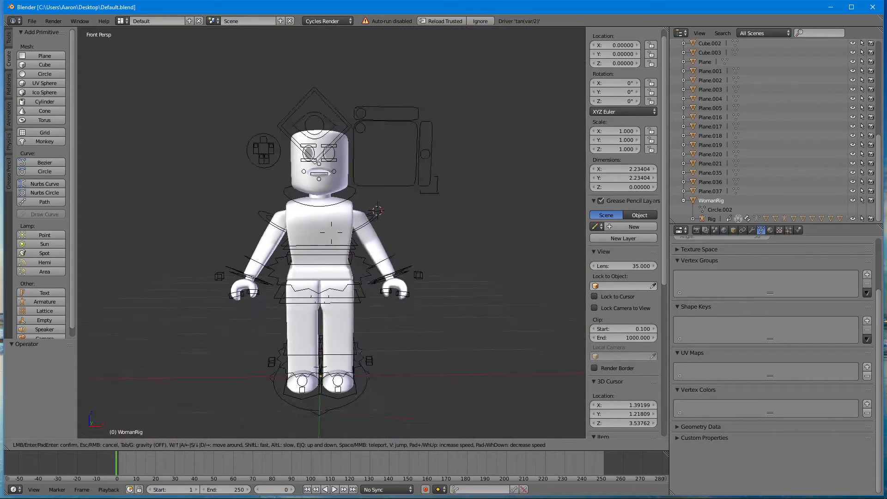
key(w)
key(s)
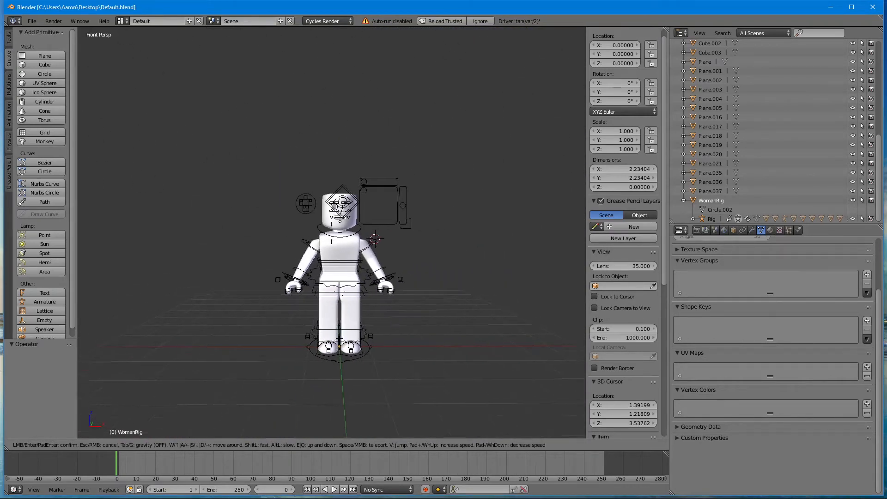
key(w)
key(w)
key(s)
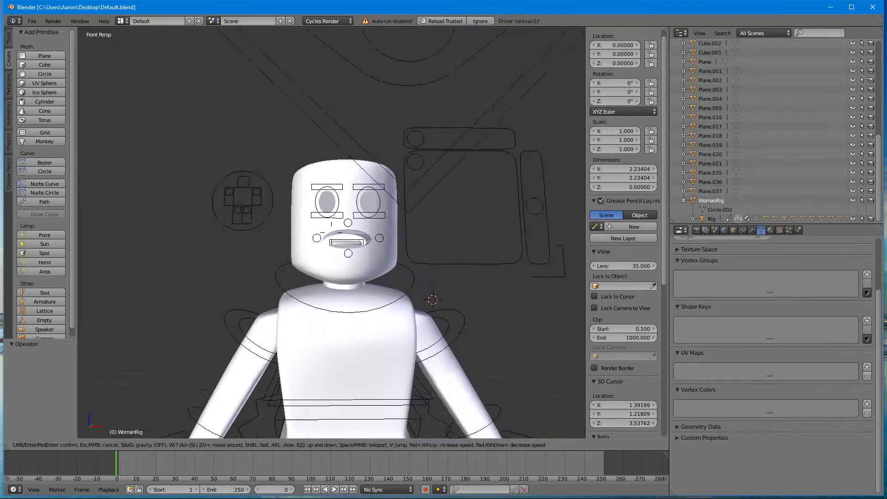
key(w)
key(s)
key(w)
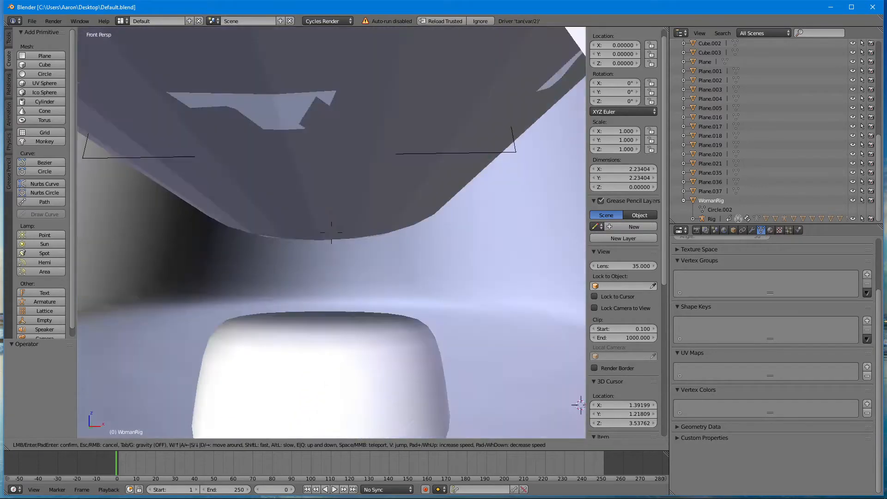
key(s)
click(331, 232)
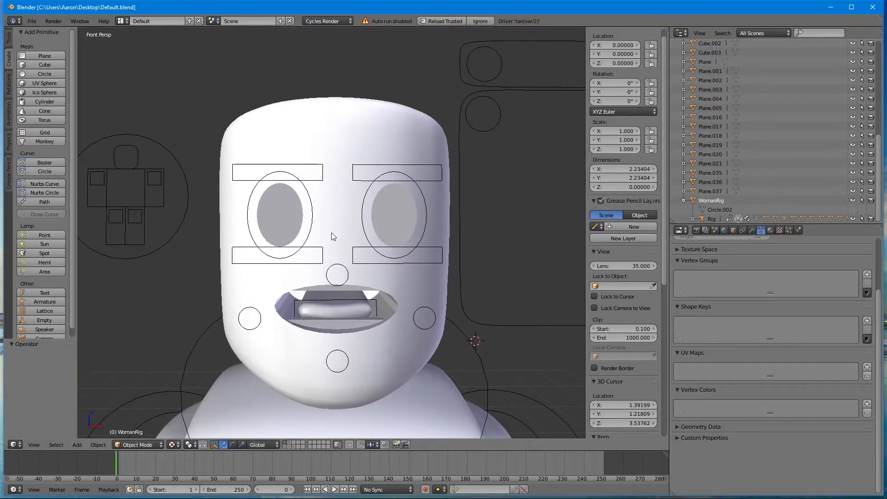
Delete both eye discs and the head mesh from the rig.
right_click(287, 213)
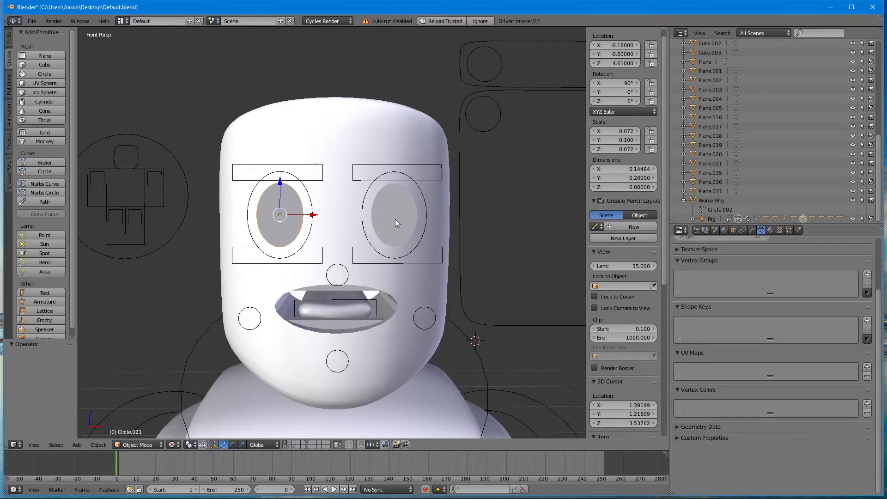
key(x)
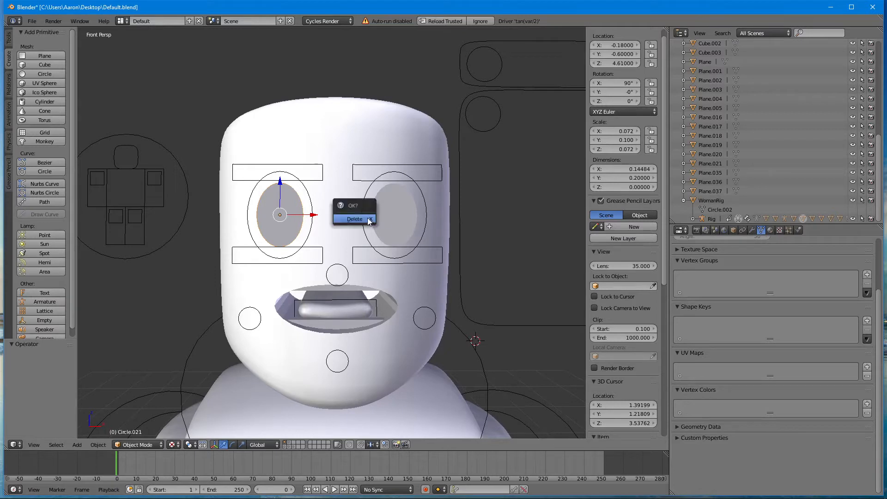
click(365, 223)
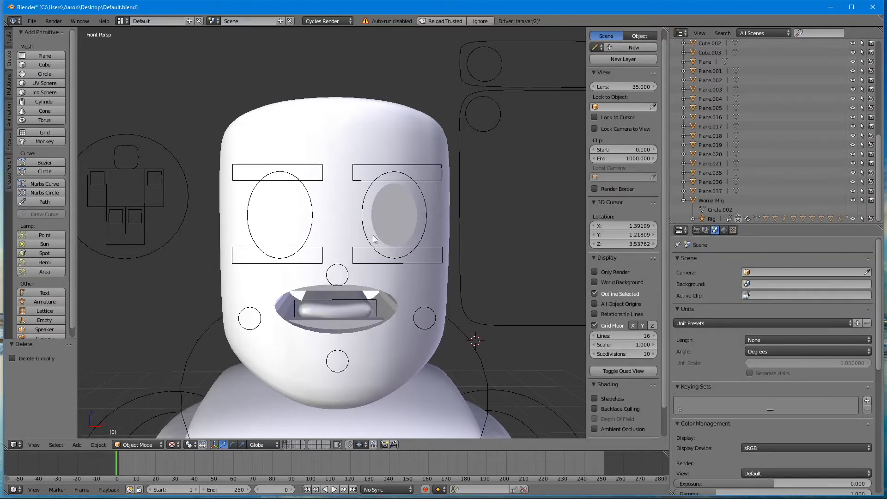
right_click(400, 209)
key(x)
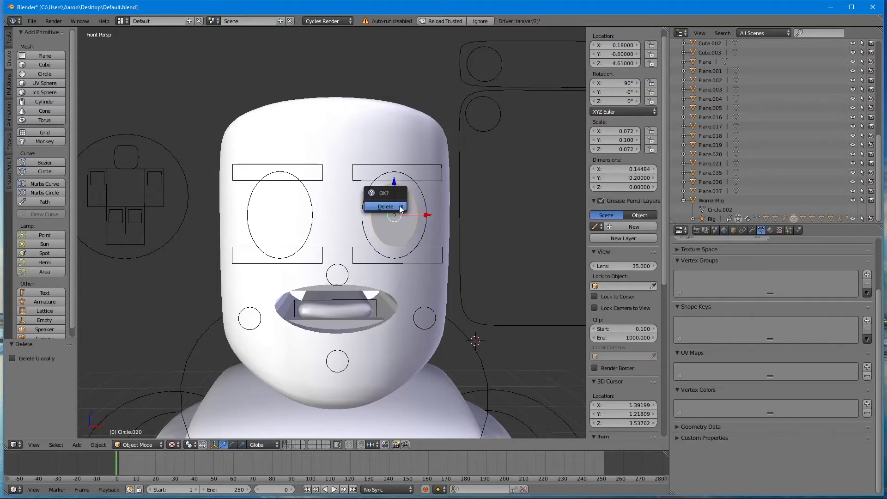
click(400, 209)
right_click(325, 103)
key(x)
click(325, 103)
Delete the loose mouth parts, including the upper teeth and tongue, above the rig's neck.
right_click(312, 290)
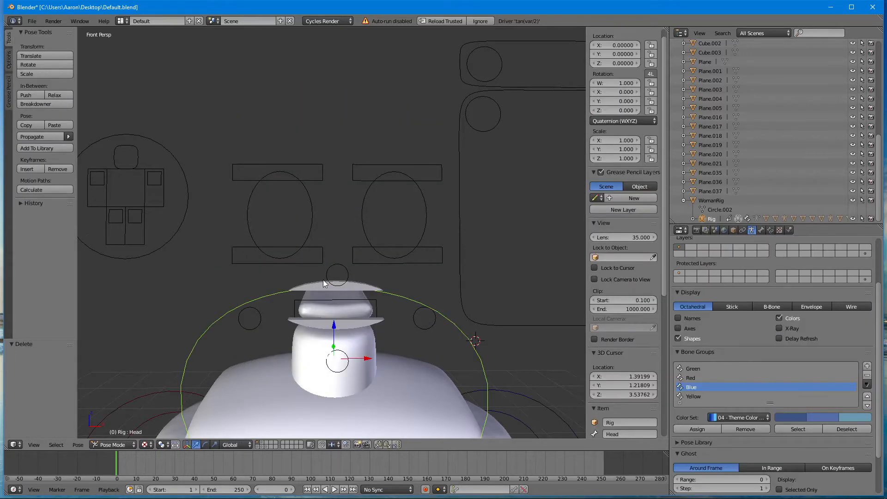
right_click(325, 281)
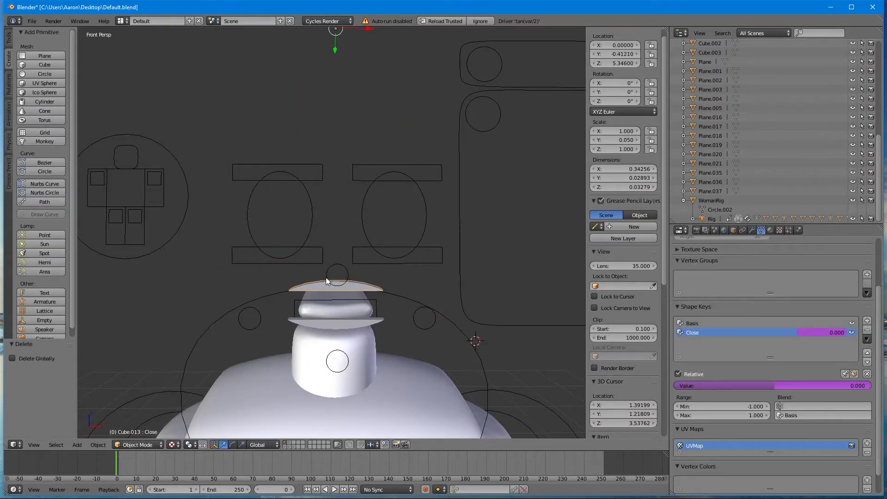
key(x)
click(326, 282)
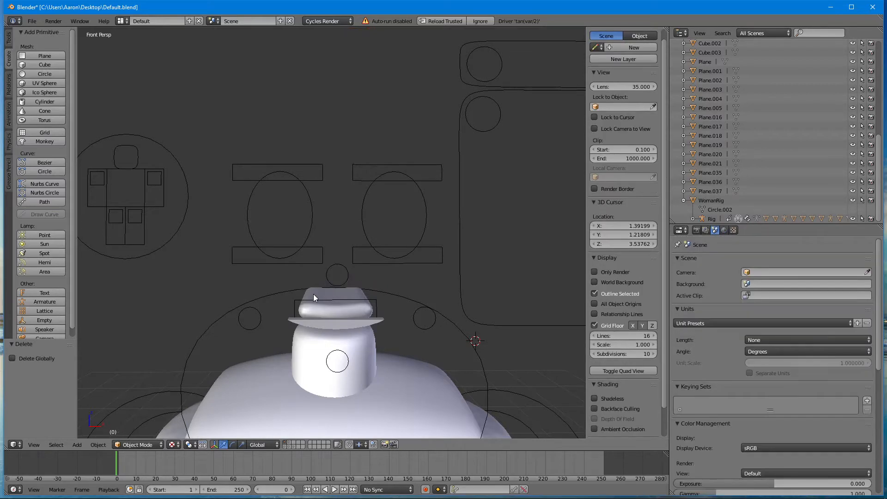
right_click(313, 294)
key(x)
click(299, 294)
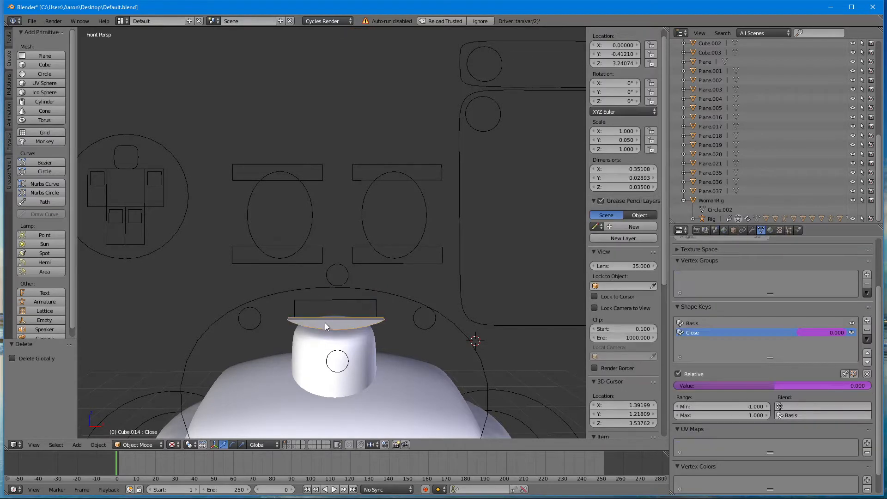
Select the rig's torso mesh, split the 3D view into two stacked areas and show its material in a Node Editor in the upper one.
key(shift+f)
key(w)
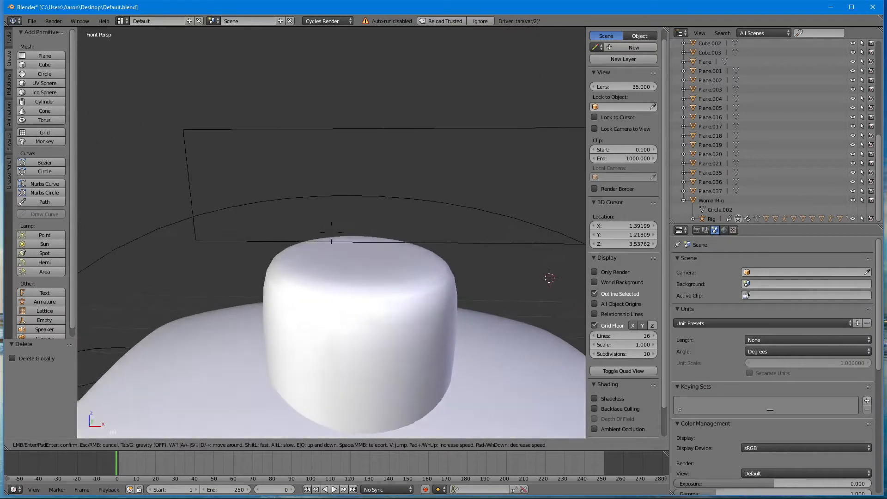
key(s)
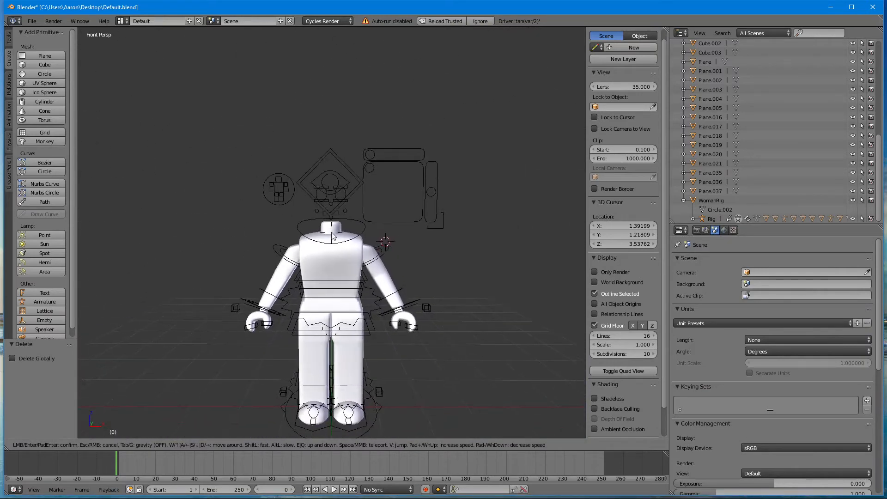
click(333, 233)
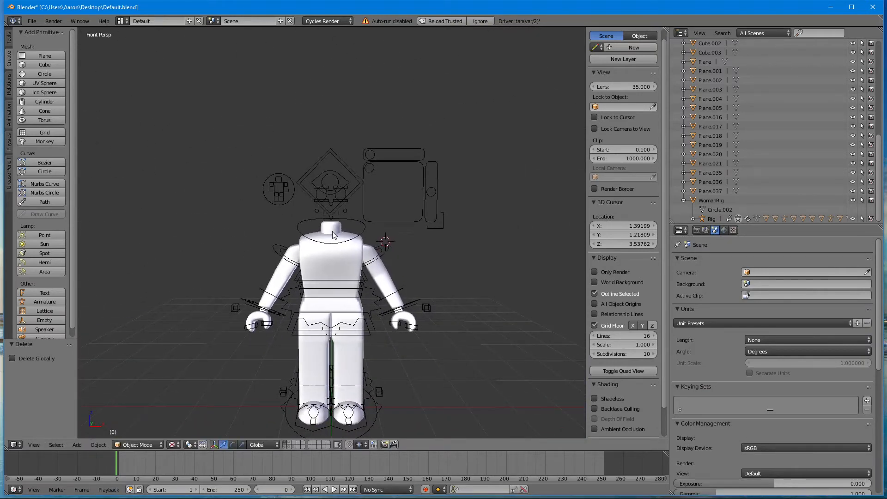
right_click(337, 233)
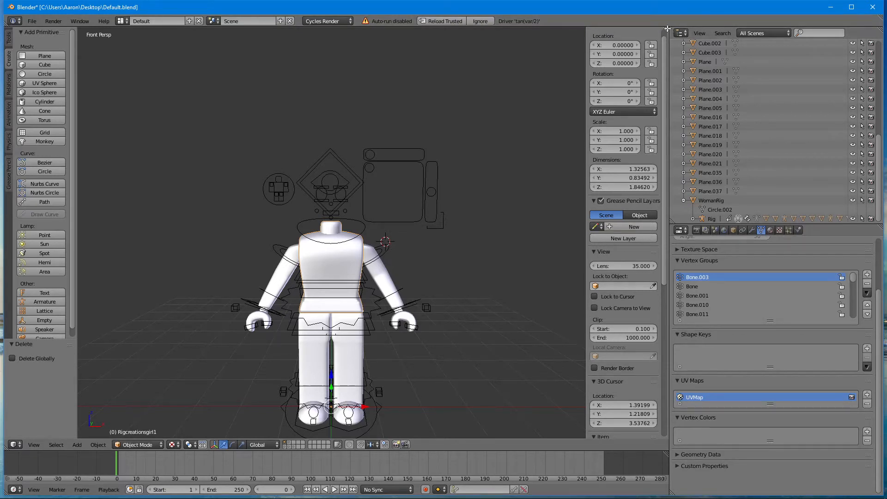
drag(667, 28, 569, 198)
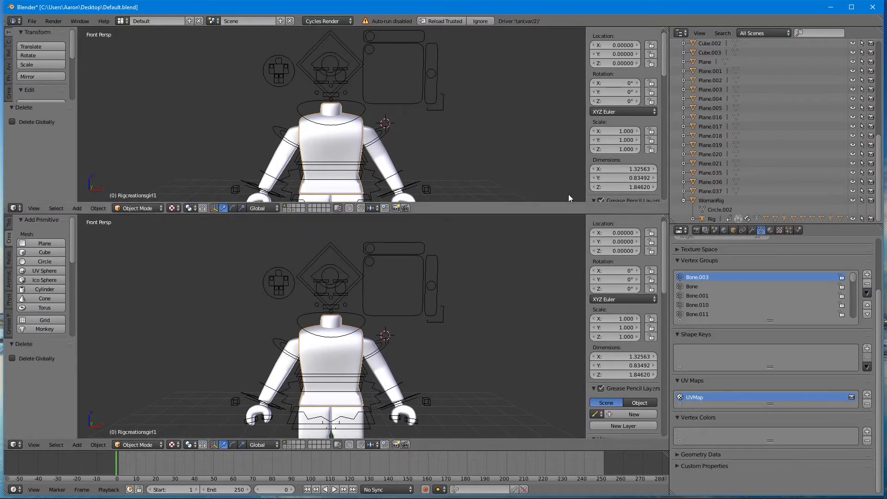
click(15, 209)
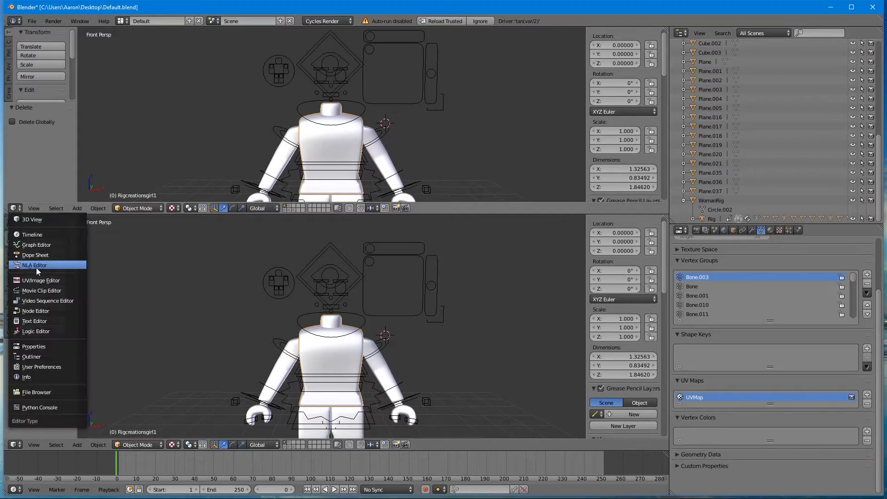
click(34, 311)
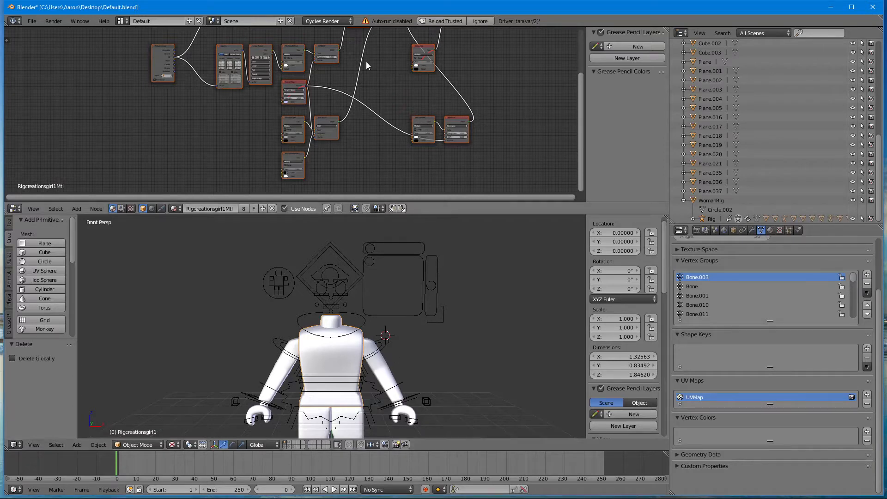
scroll(282, 101, up, 5)
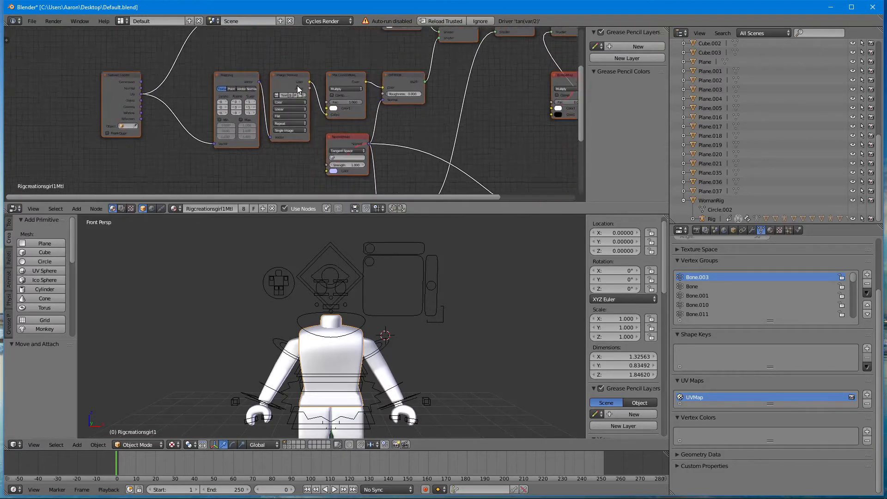
Replace the image in the torso material's Image Texture node with Butterfliiyt1Tex.png.
scroll(302, 78, up, 1)
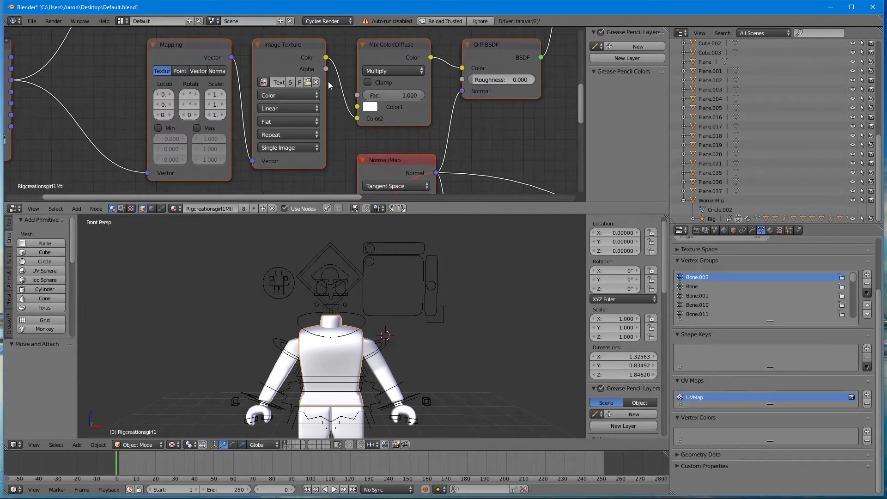
scroll(330, 83, up, 1)
scroll(334, 73, up, 1)
key(g)
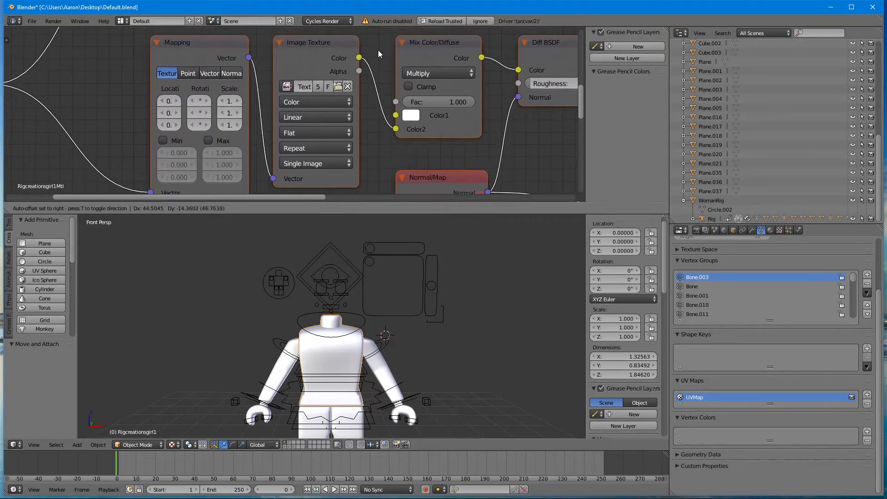
click(378, 51)
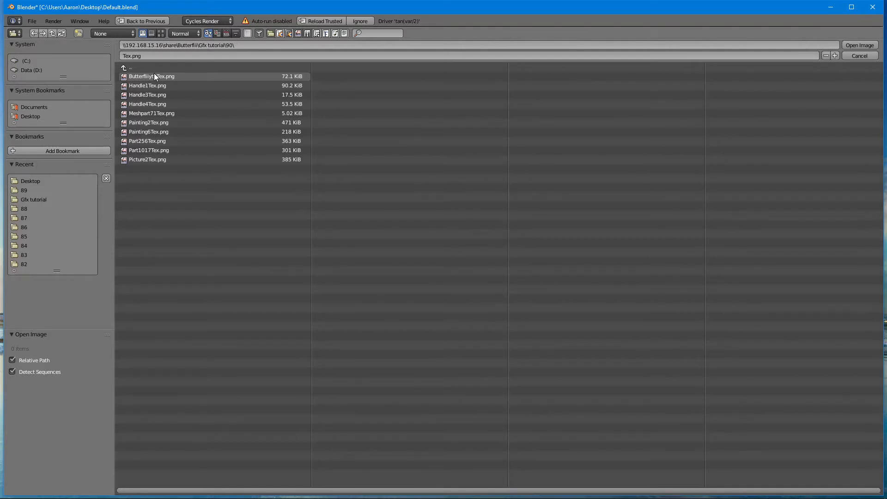
click(154, 75)
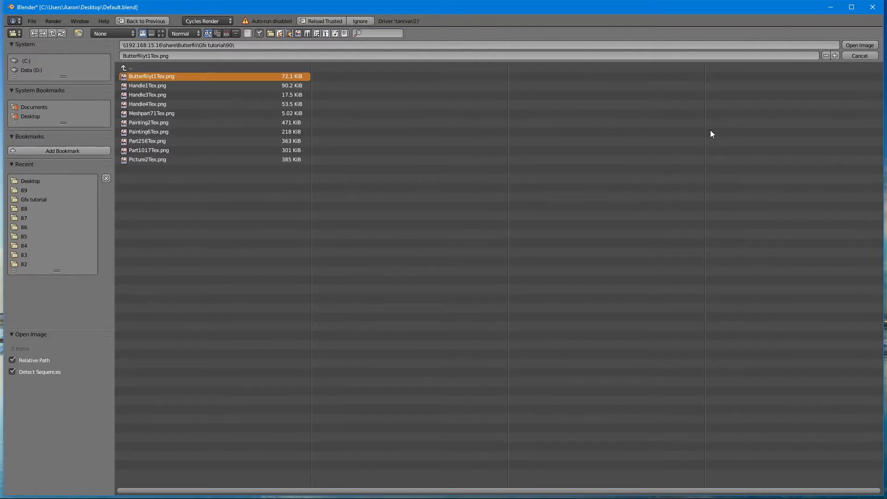
click(859, 46)
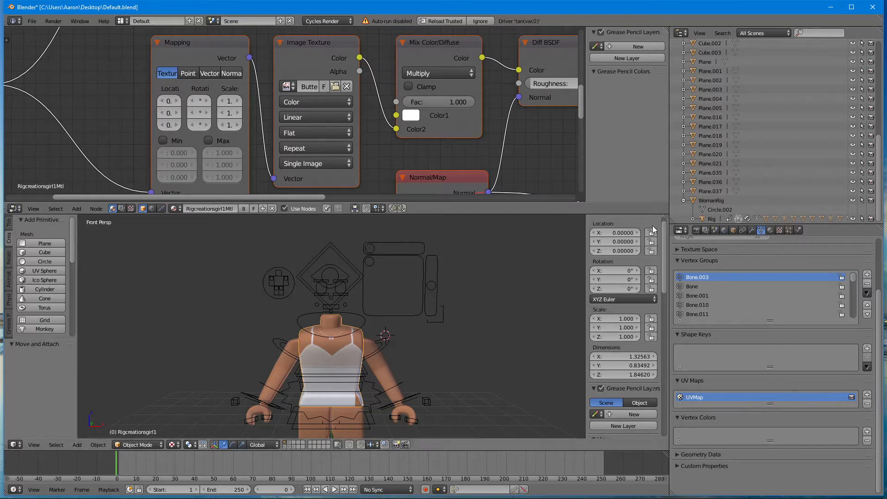
Join the Node Editor area back into a single 3D view and inspect the textured rig from near and far in fly navigation.
drag(665, 218, 669, 204)
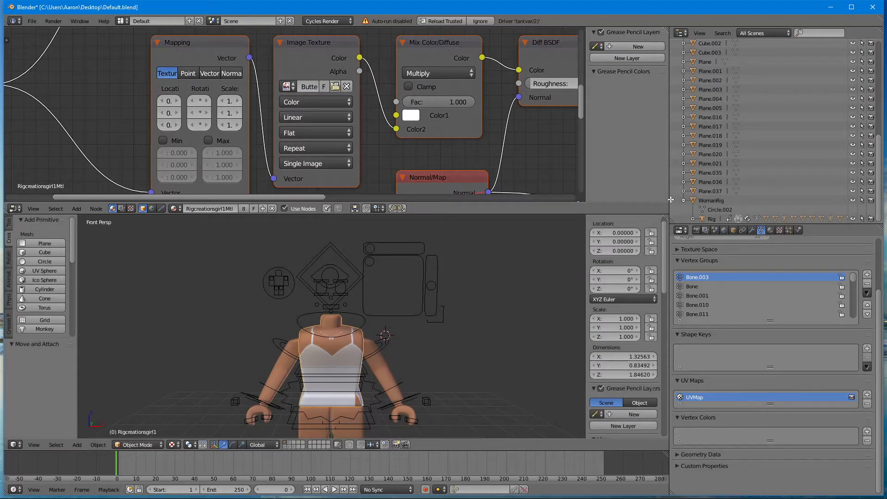
mouse_move(655, 118)
mouse_down()
mouse_move(643, 264)
mouse_move(654, 109)
mouse_up()
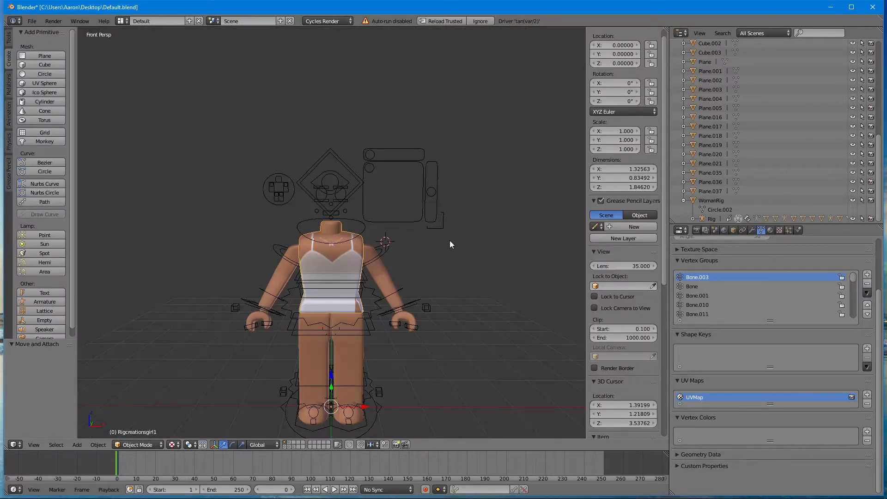
key(shift+f)
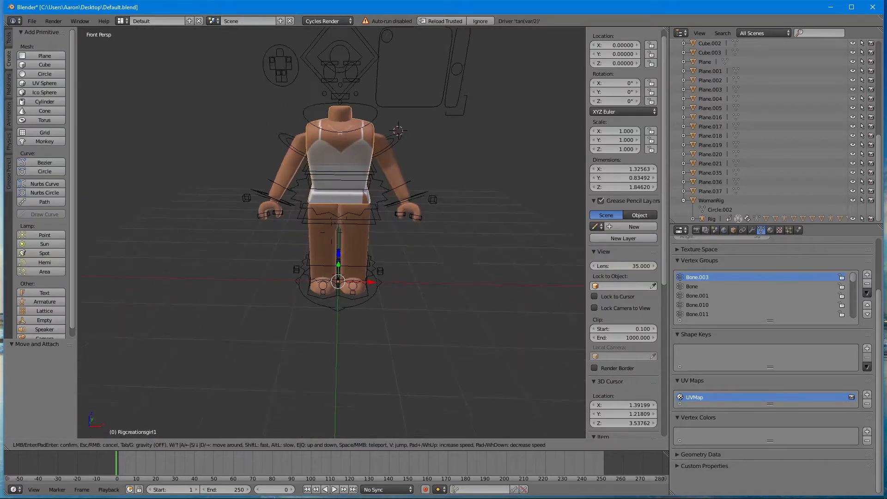
key(w)
key(s)
key(w)
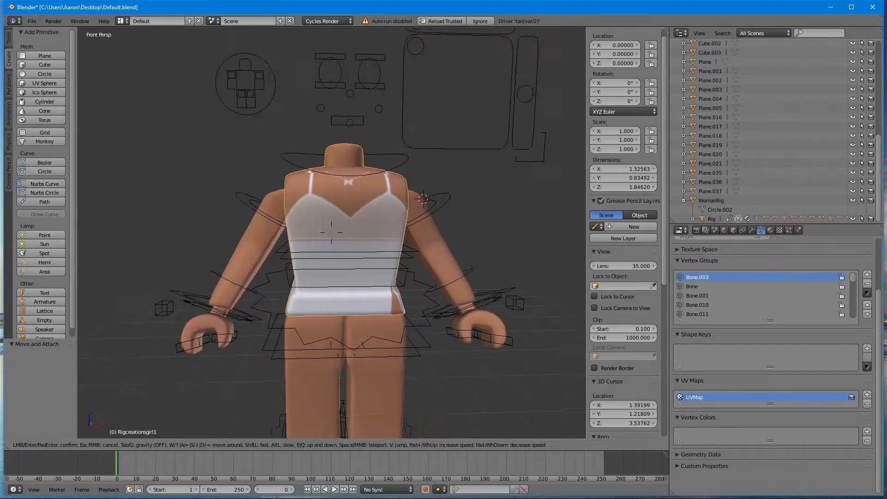
key(s)
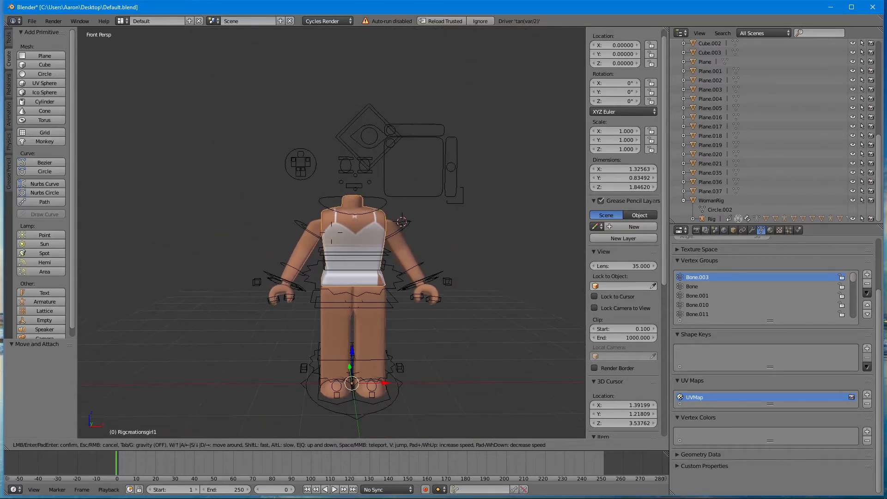
click(333, 235)
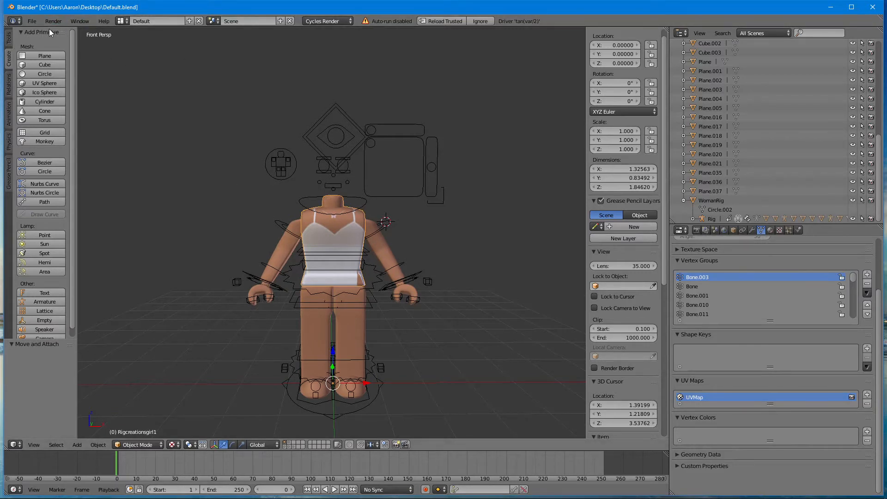
Import the exported avatar model into the scene.
click(33, 20)
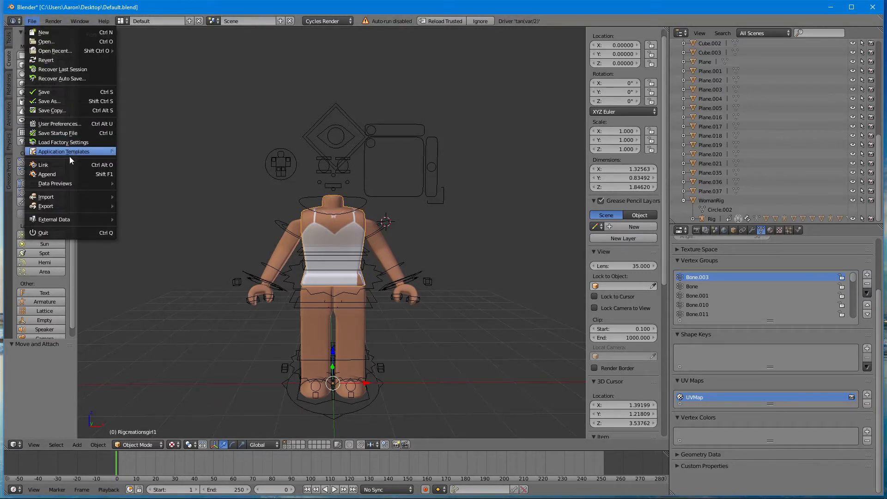
mouse_move(72, 195)
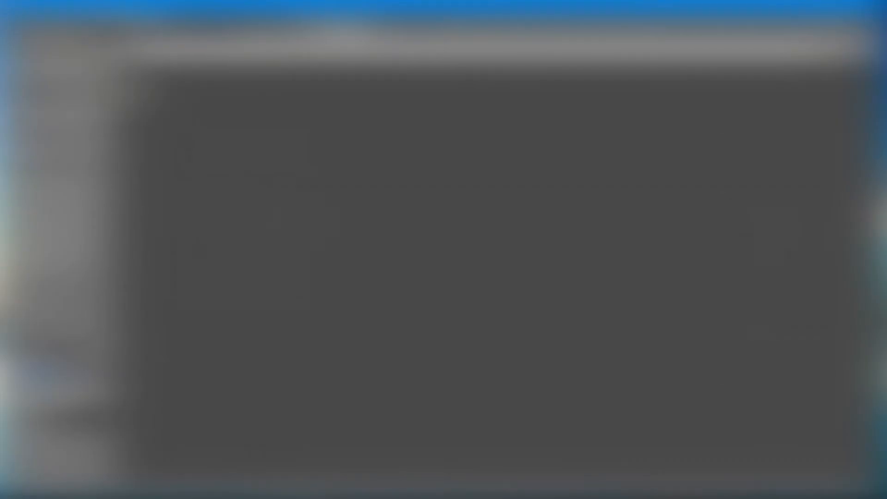
click(57, 180)
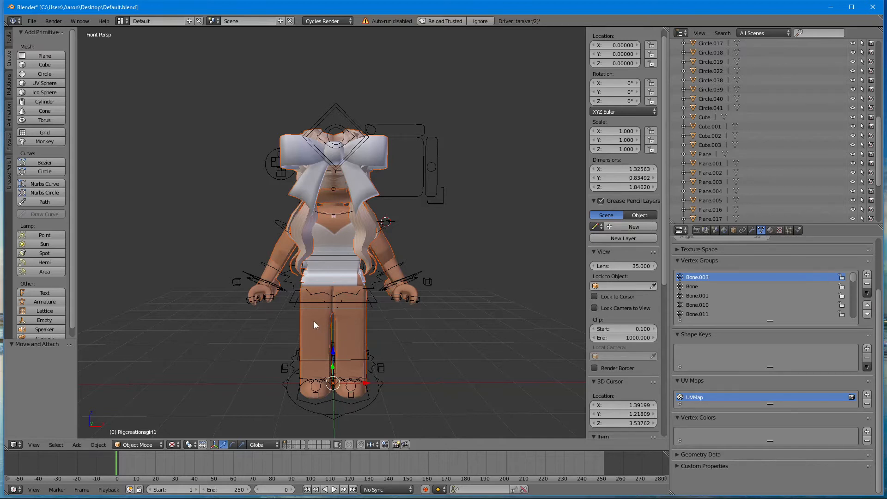
Try stretching the imported avatar by a factor of about 4.03 along X, and undo the resize.
click(242, 444)
drag(367, 384, 465, 354)
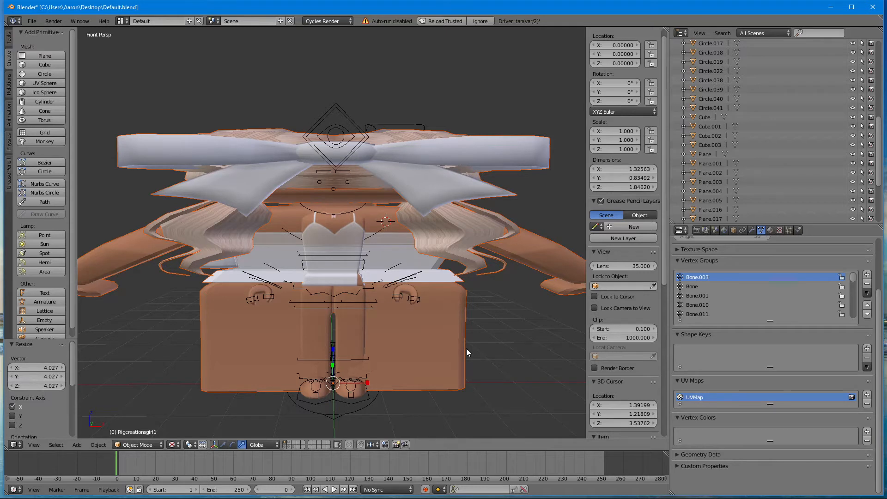
key(ctrl+z)
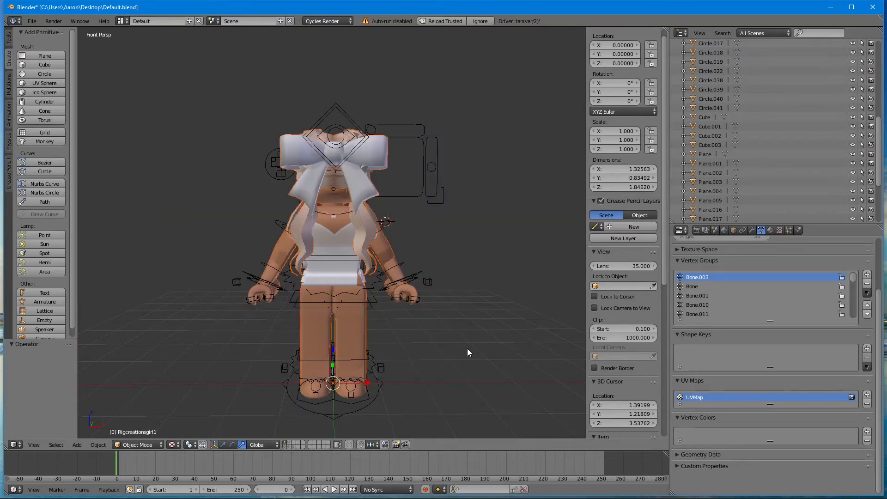
Rotate the imported avatar about 178° around Z and move it about -3.775 along X, beside the rig.
click(232, 445)
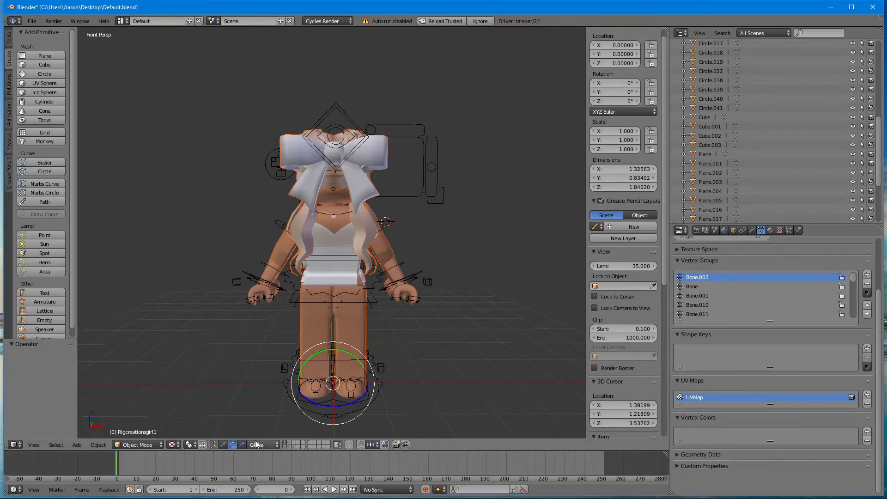
drag(318, 403, 408, 293)
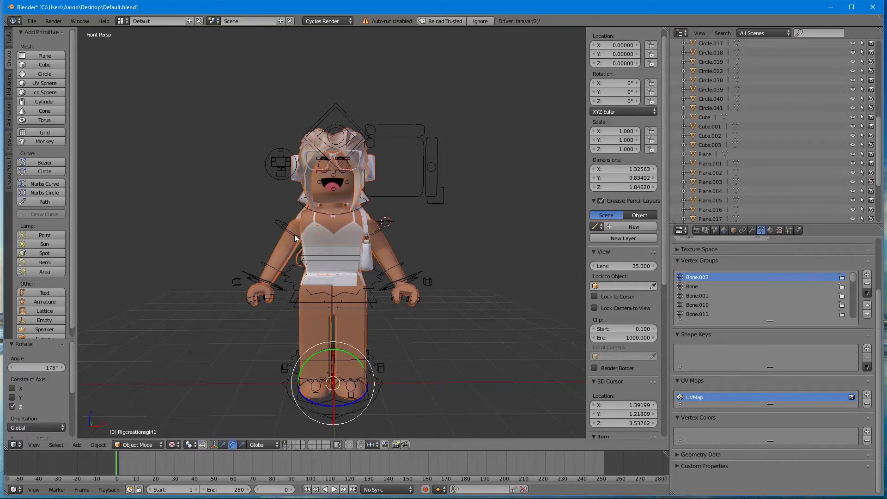
click(224, 444)
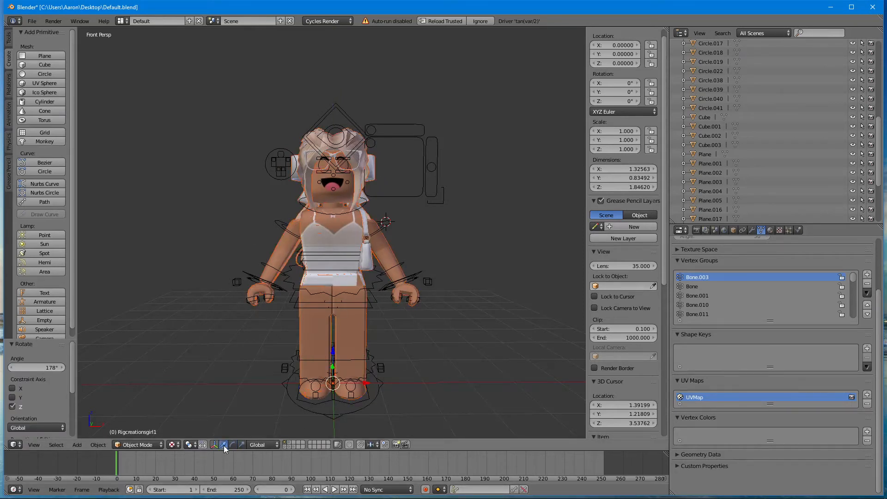
drag(368, 384, 200, 372)
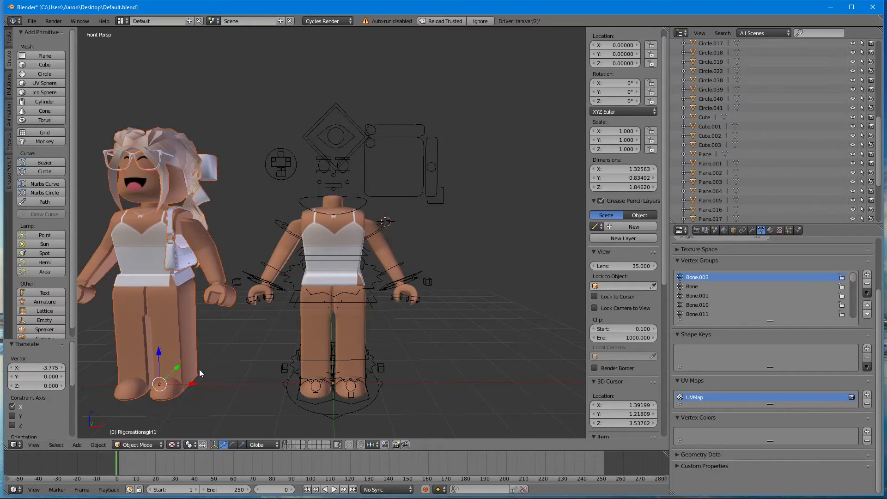
Delete the imported avatar's arms, legs, torso and shoulder bag, keeping its head, face, hair, glasses and bow.
key(shift+f)
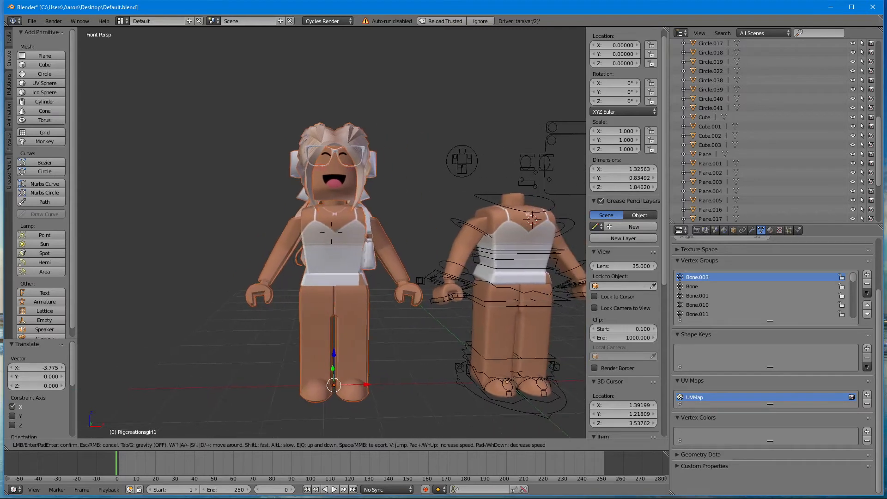
click(331, 231)
right_click(287, 266)
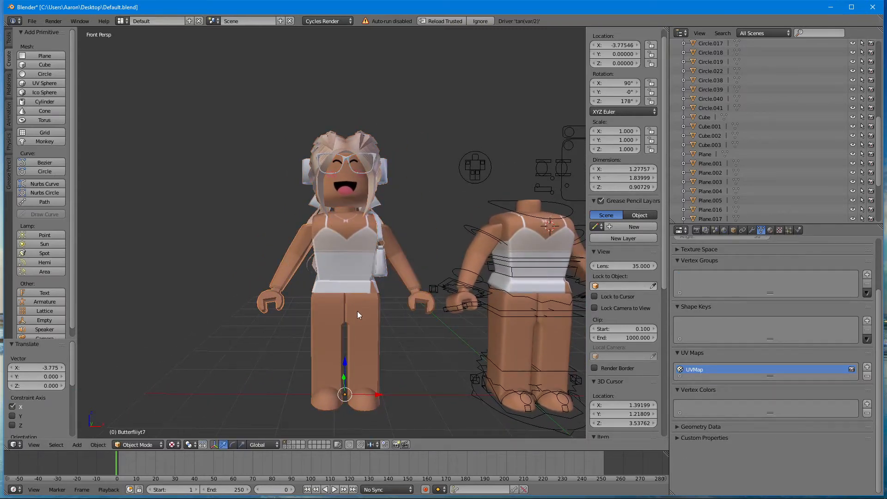
shift+right_click(402, 265)
shift+right_click(365, 310)
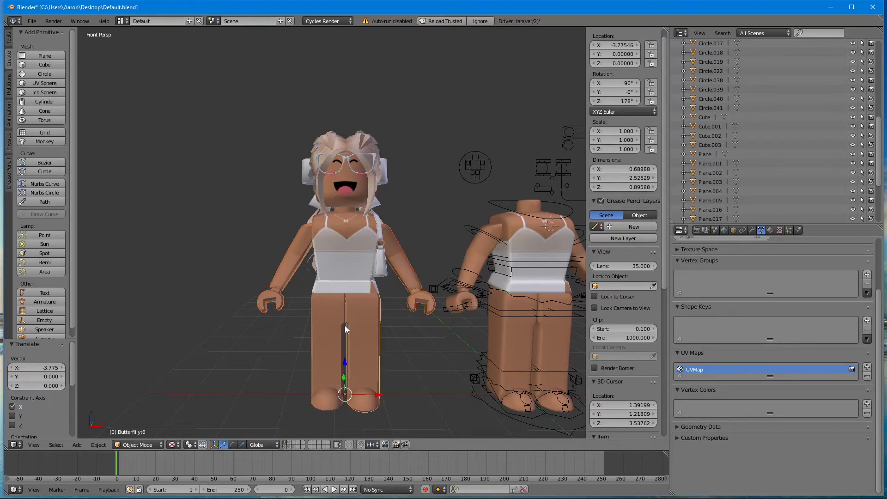
key(x)
click(332, 268)
right_click(384, 265)
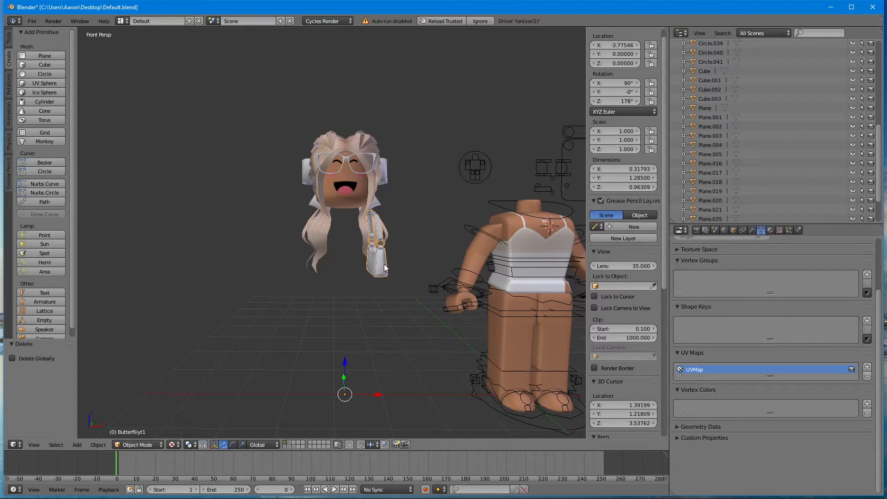
key(Delete)
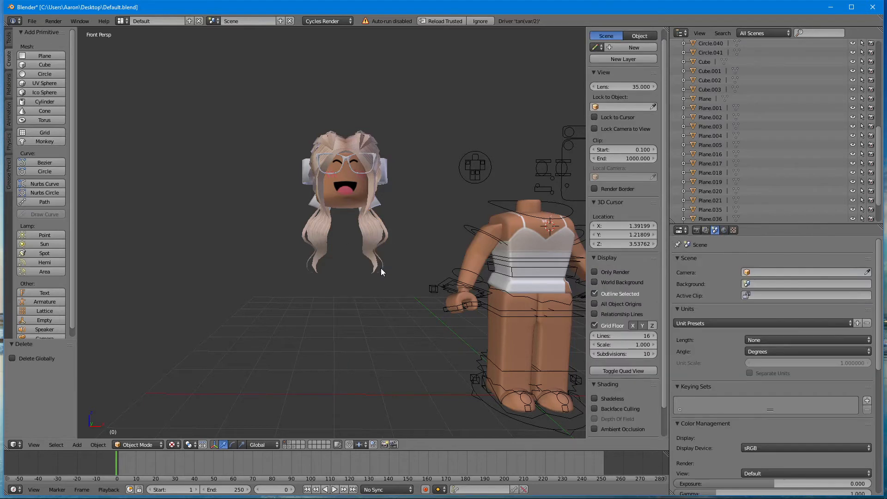
Select the imported avatar's bow, hair and glasses together with its head.
middle_drag(360, 244, 295, 181)
right_click(297, 182)
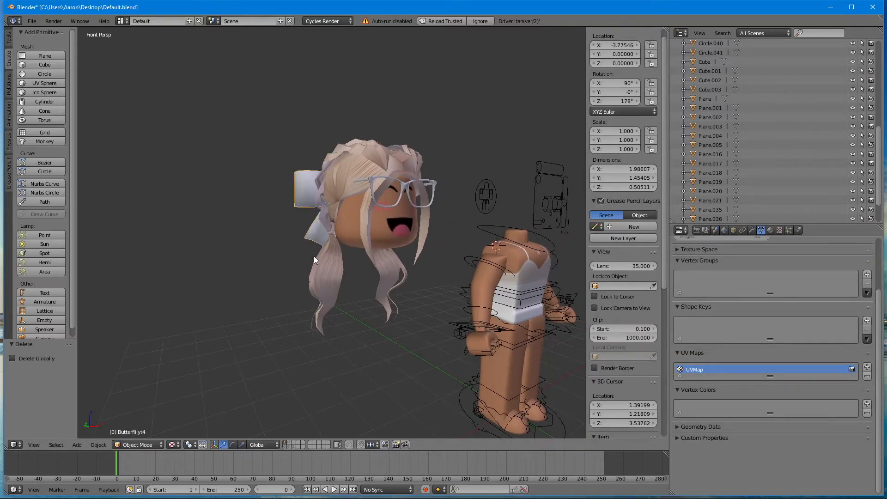
right_click(324, 283)
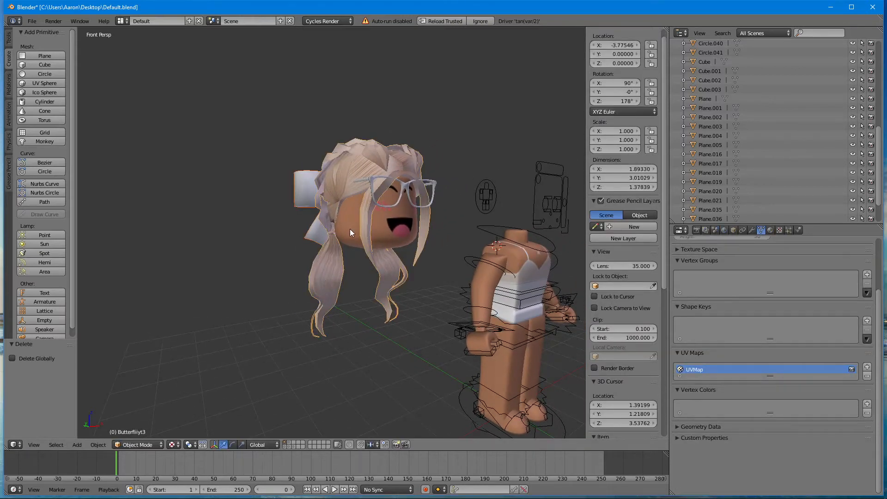
shift+right_click(405, 192)
Try duplicating the selected head and accessories beside the originals, and undo the duplication.
key(shift+d)
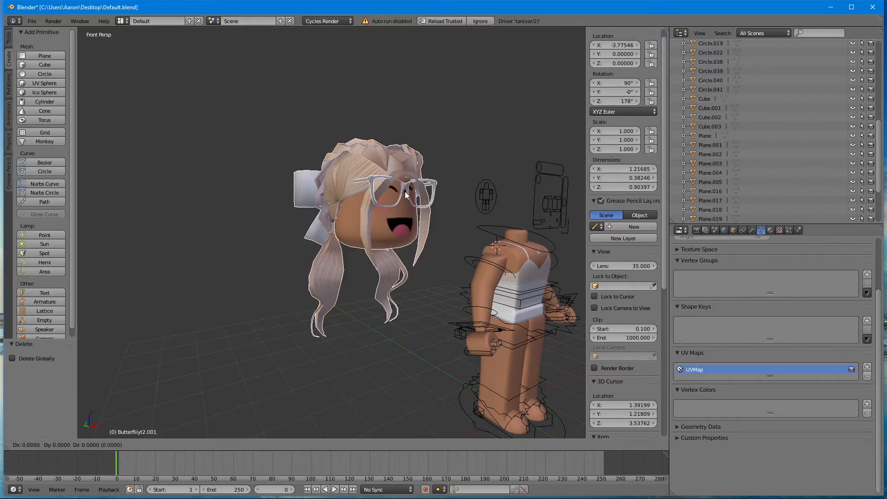
click(284, 199)
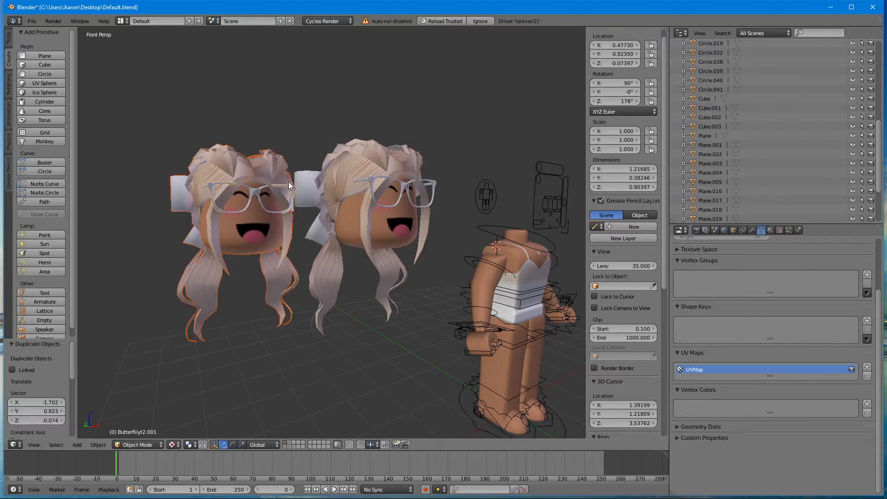
key(ctrl+z)
Move the selected head and accessories about 3.781 along X onto the rig's neck.
key(shift+f)
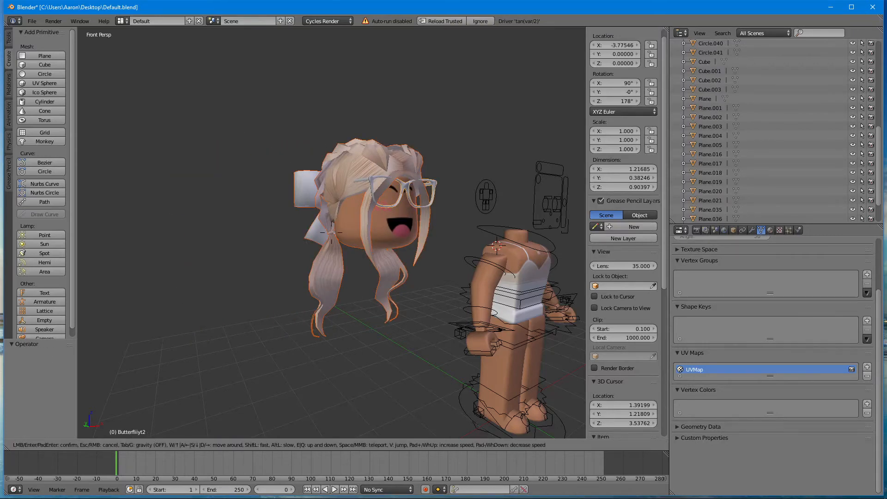
key(w)
key(s)
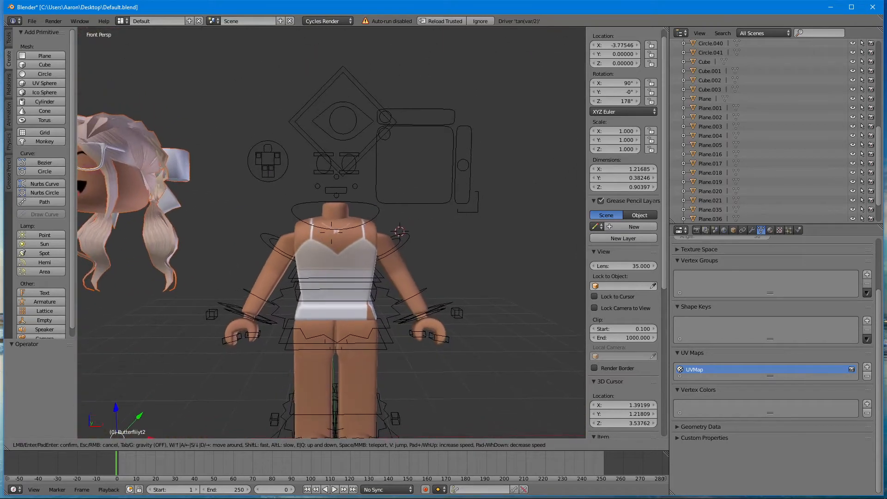
click(262, 323)
drag(206, 377, 366, 377)
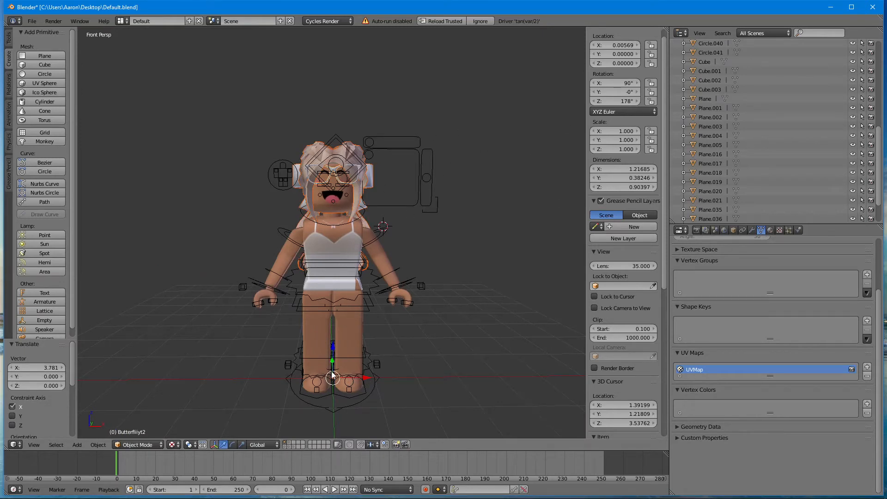
Try setting the origins of the selected head and accessories to their geometry.
click(9, 42)
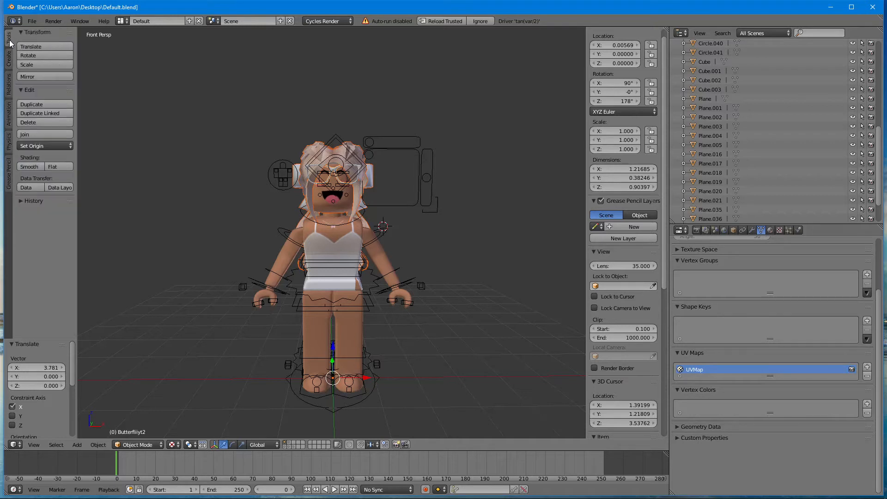
click(47, 144)
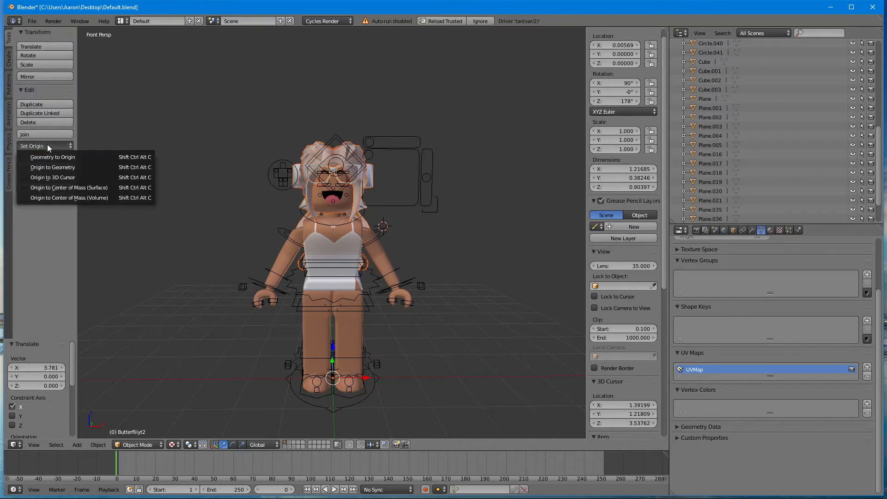
click(71, 168)
click(10, 61)
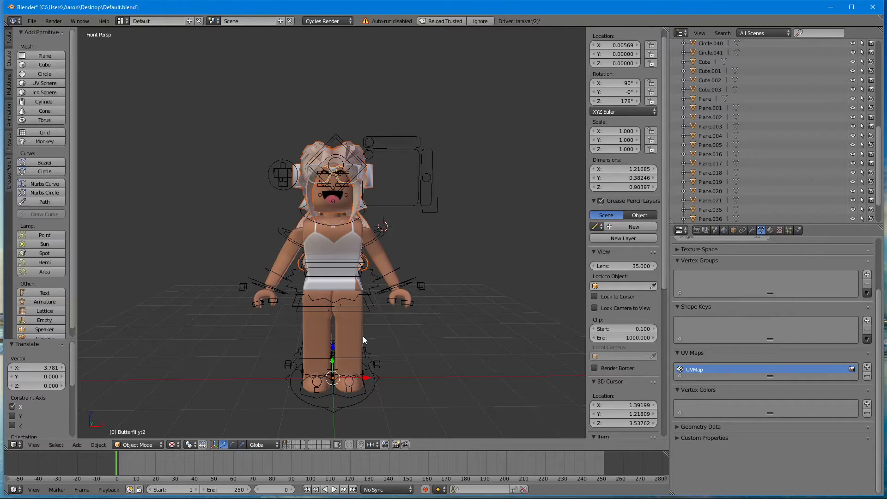
Fine-tune the head and accessories on the neck, moving them down about 0.046 along Z and about -0.011 along X.
drag(334, 350, 335, 354)
drag(370, 381, 368, 379)
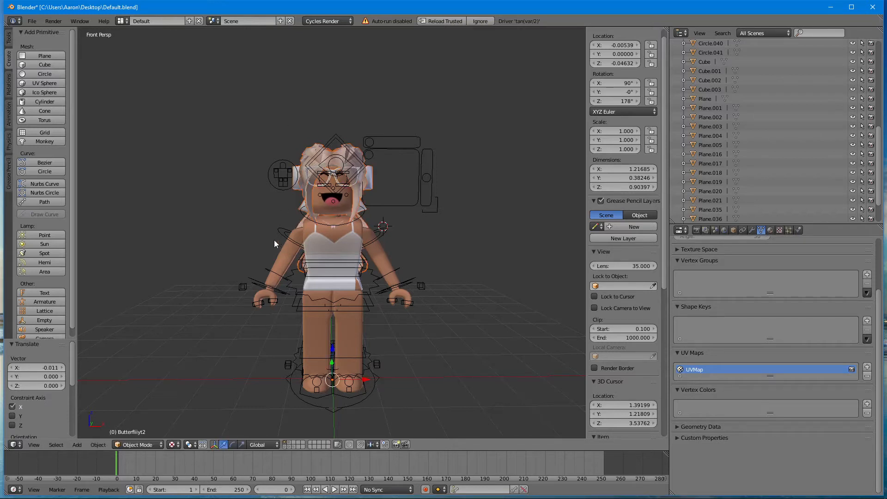
Select the rig and examine the fit of the head, hair and accessories from both sides and the front.
right_click(269, 253)
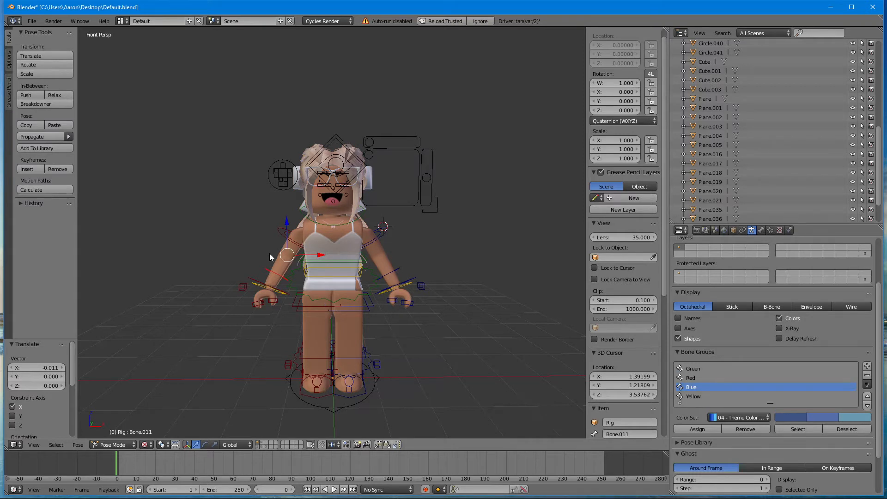
key(shift+f)
key(w)
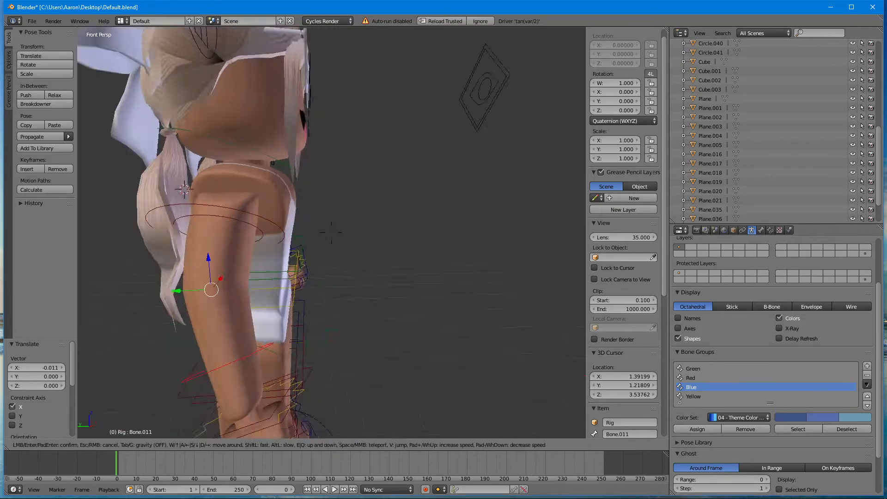
key(s)
key(w)
key(d)
key(s)
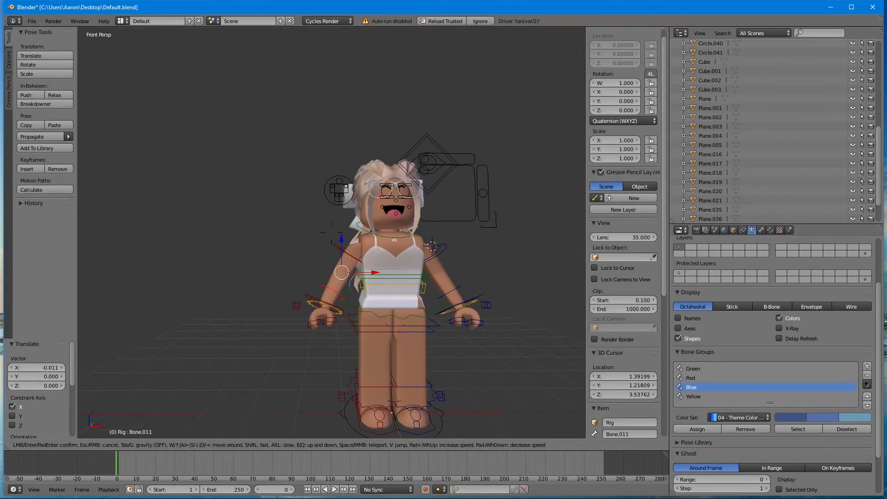
key(w)
key(s)
key(w)
key(d)
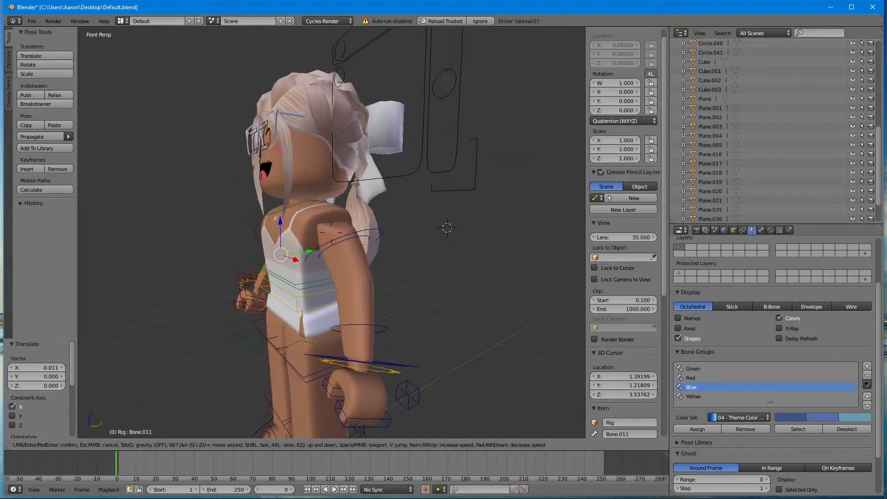
click(331, 237)
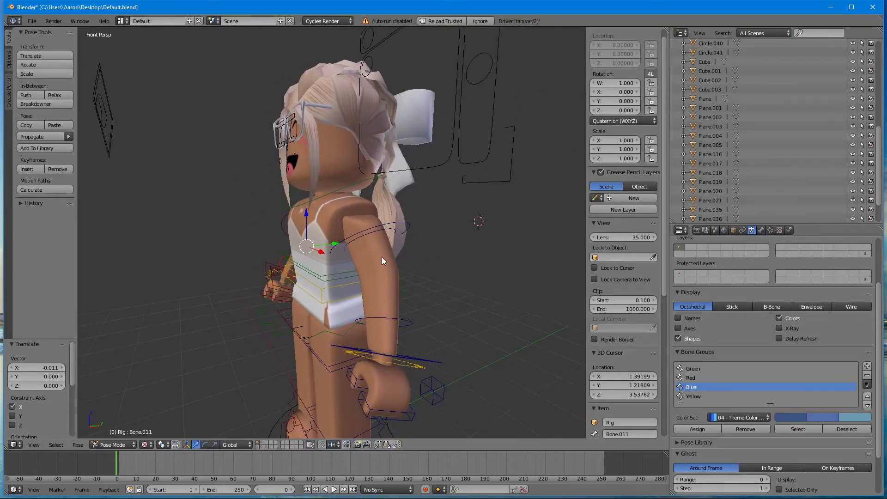
Try rotating the avatar's left forearm bone about 70.3° around the X axis.
click(205, 444)
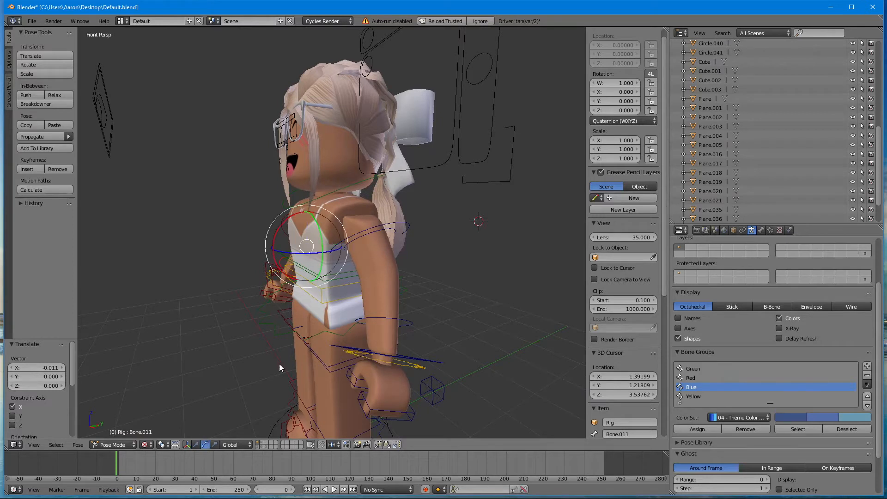
right_click(372, 235)
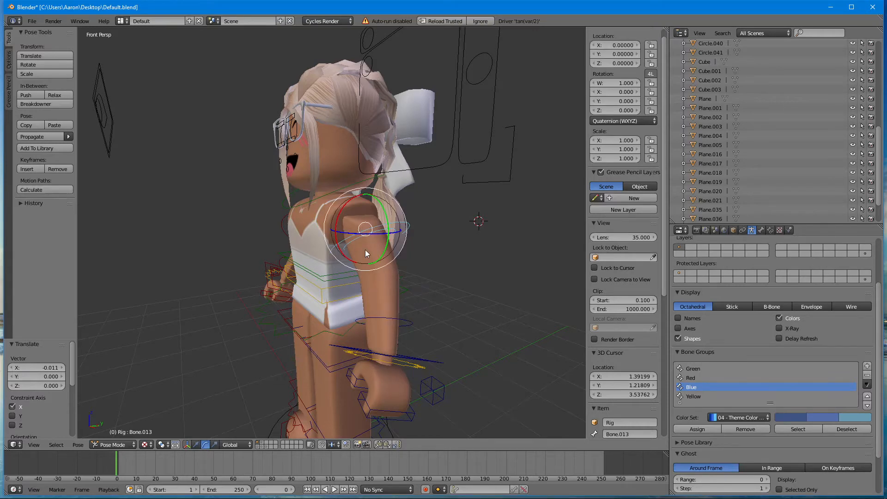
scroll(364, 250, up, 6)
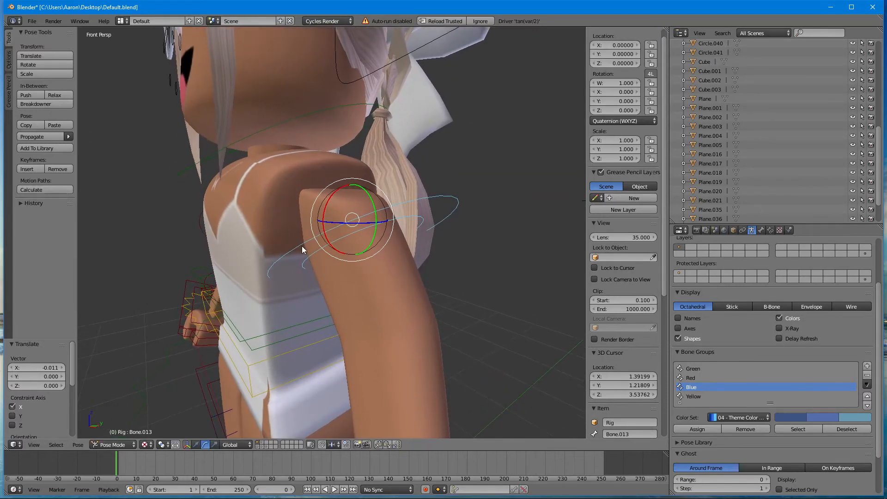
key(shift+f)
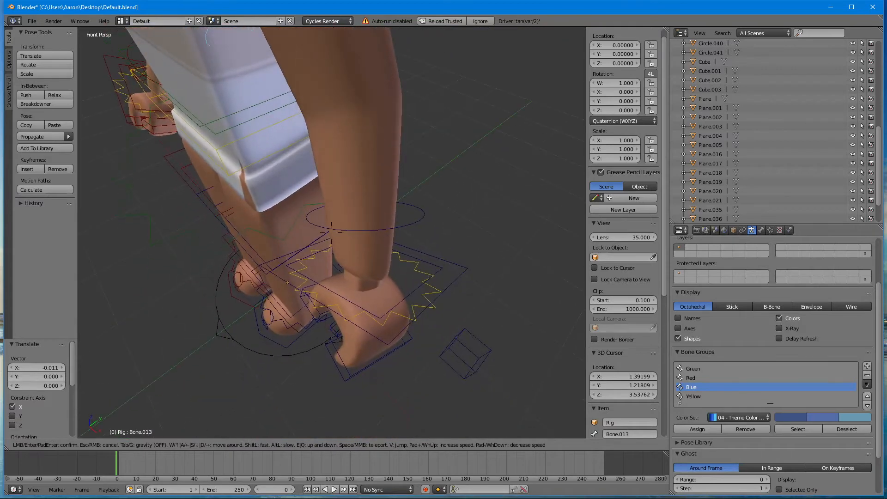
click(333, 228)
right_click(334, 228)
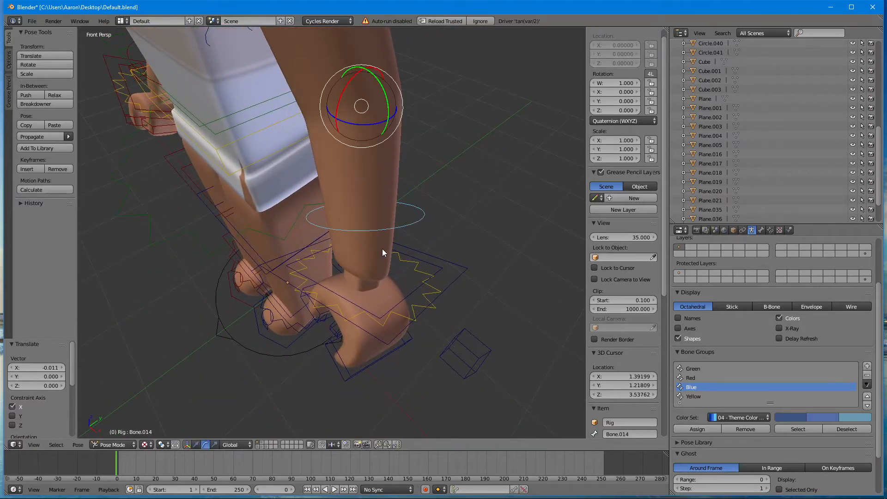
key(shift+f)
key(s)
key(a)
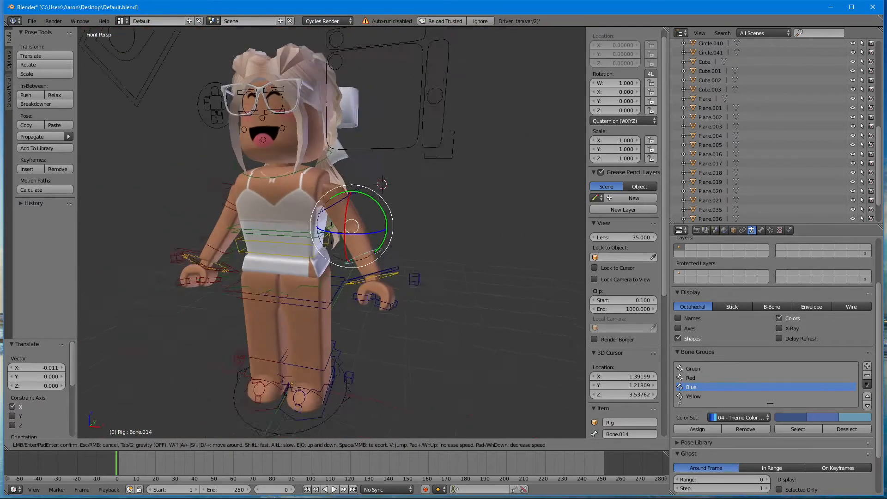
key(w)
click(331, 231)
drag(327, 229, 227, 282)
Try rotating the left upper-arm bone about 13.6° around the X axis, and undo the rotation.
right_click(326, 201)
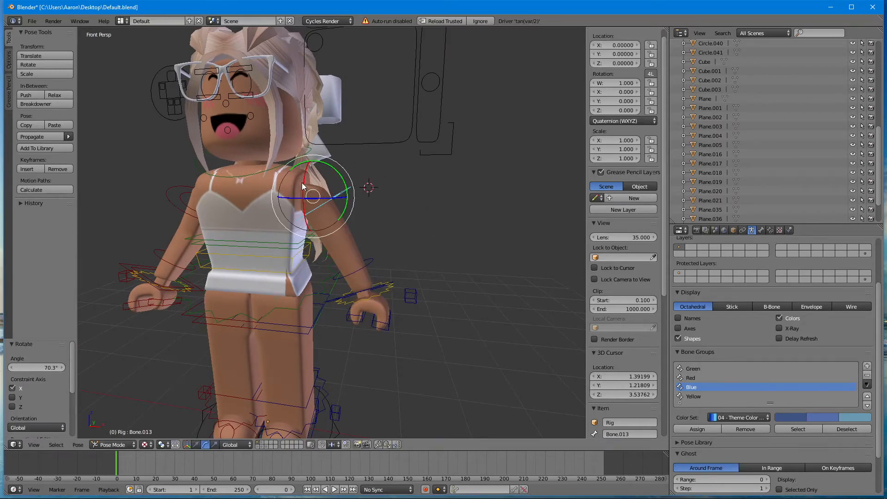
drag(302, 186, 270, 166)
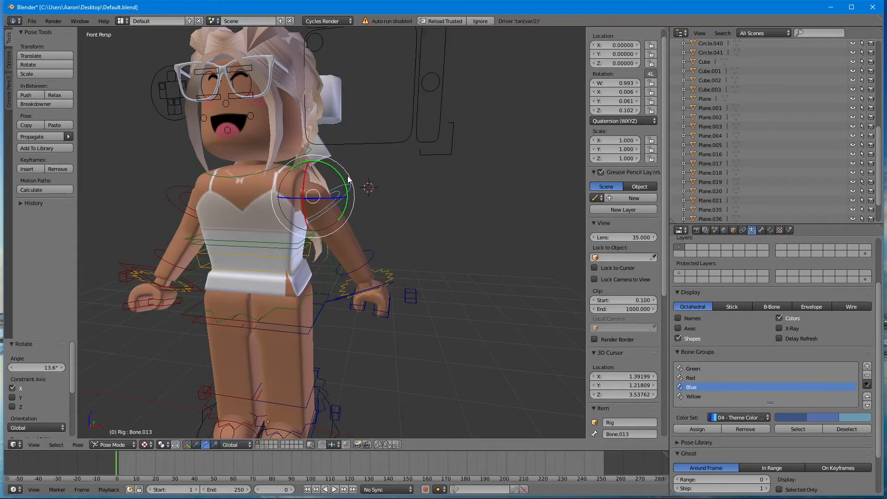
key(ctrl+z)
Try rotating the avatar's left upper-leg bone around the X axis.
key(shift+f)
key(a)
key(d)
key(w)
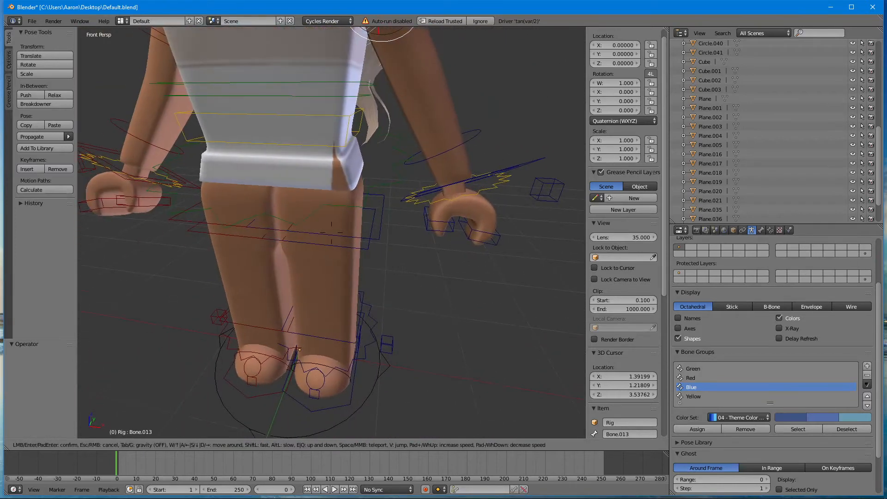
key(w)
key(s)
click(331, 232)
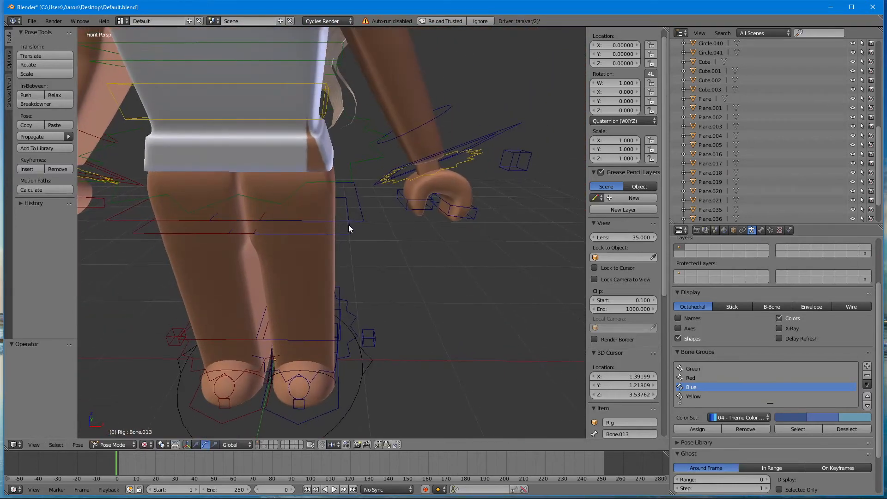
right_click(348, 224)
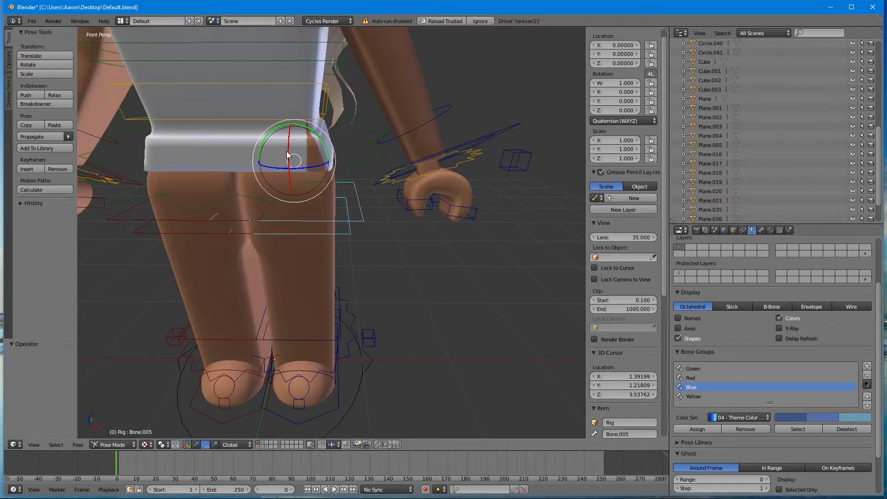
drag(290, 153, 309, 103)
right_click(331, 137)
Try rotating the avatar's left lower-leg bone around the X axis.
right_click(327, 336)
key(ctrl+space)
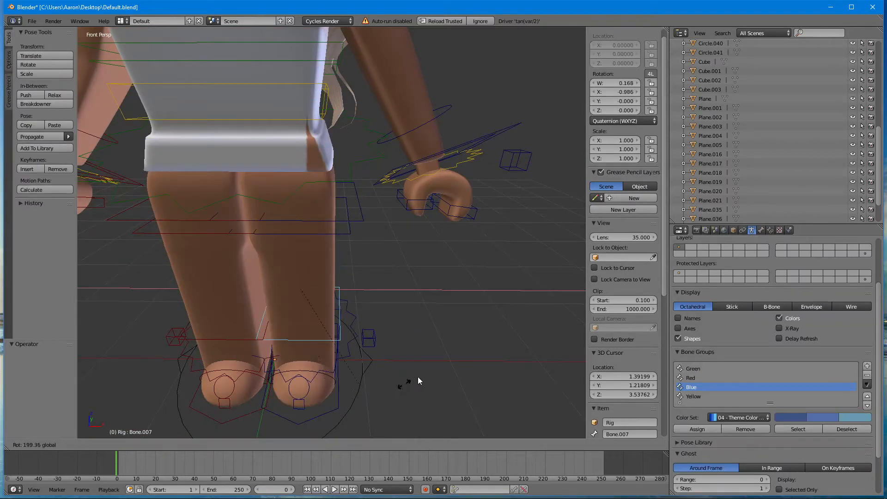
key(ctrl+space)
Raise the avatar's left arm forward by rotating its upper-arm bone about -78.7° around the X axis.
key(shift+f)
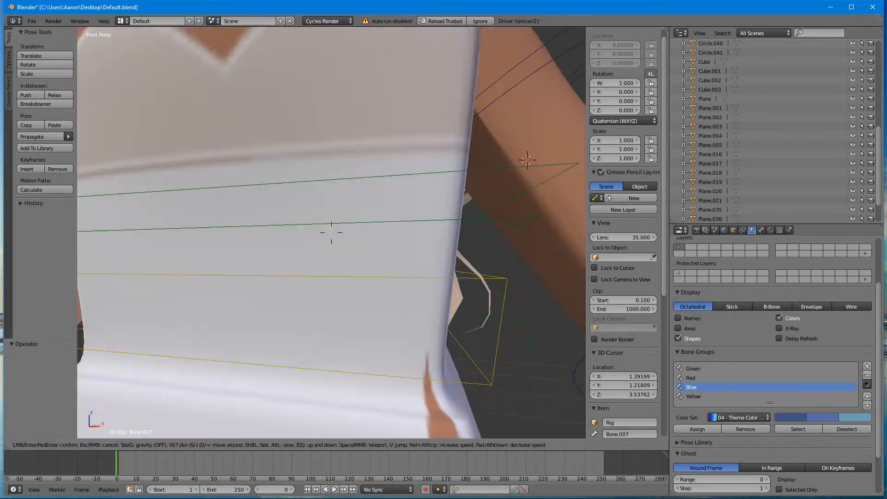
key(s)
click(332, 234)
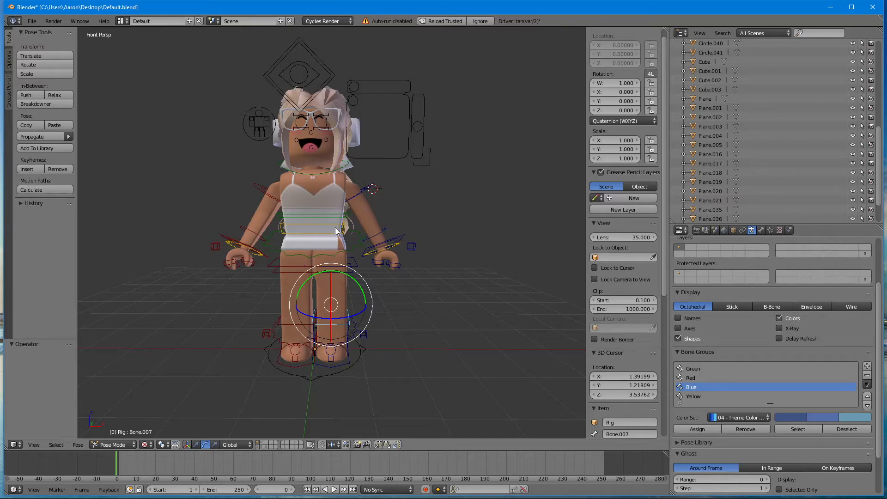
middle_drag(334, 227, 356, 222)
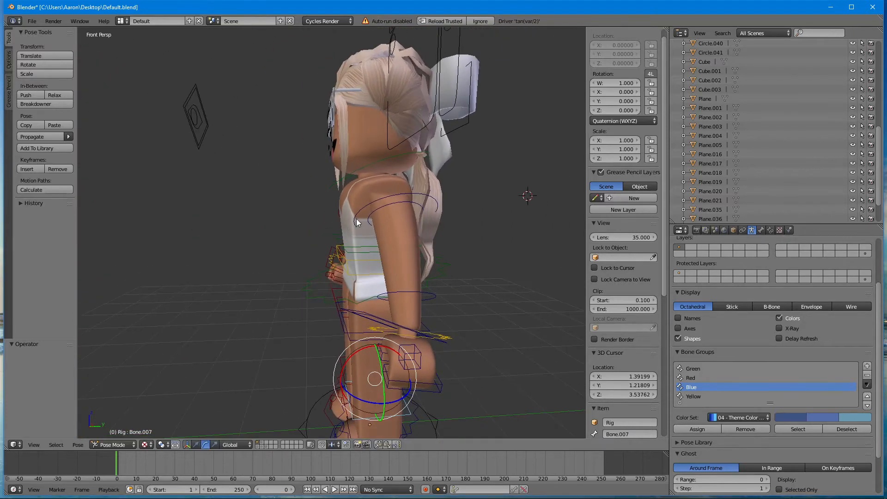
right_click(366, 208)
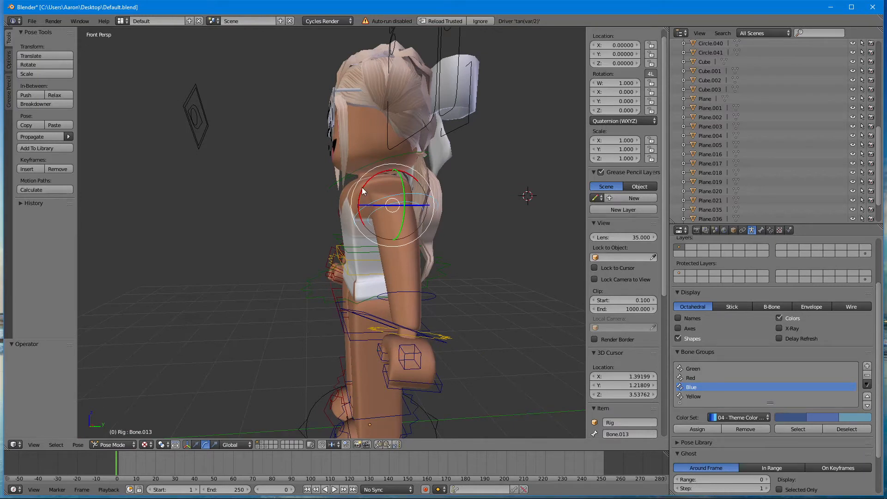
drag(362, 190, 402, 190)
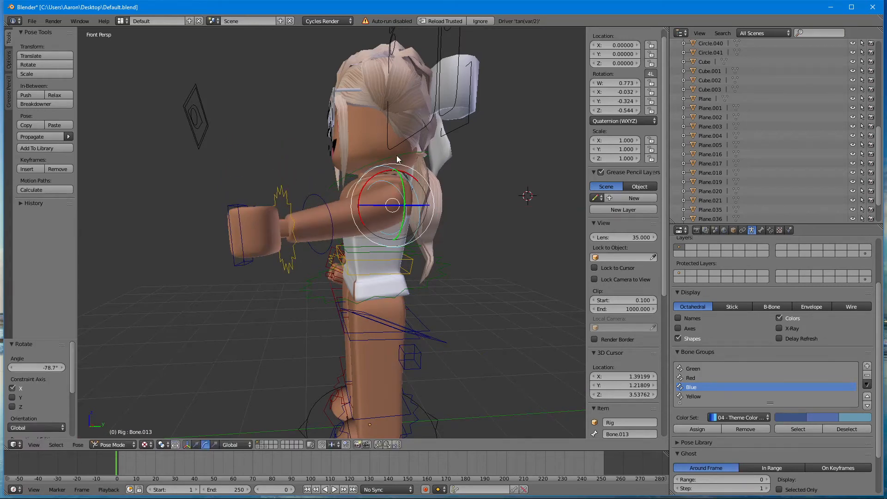
Examine the raised left arm and the head from the front and the side.
key(shift+f)
key(w)
key(s)
key(w)
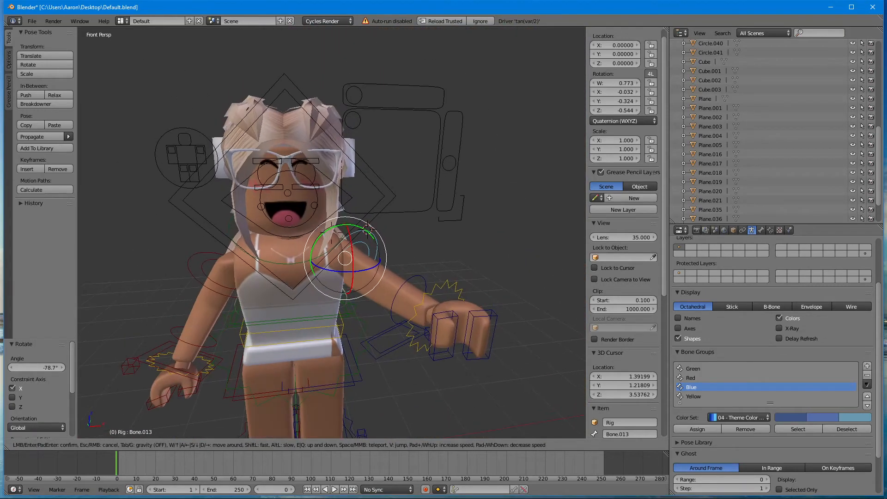
click(331, 232)
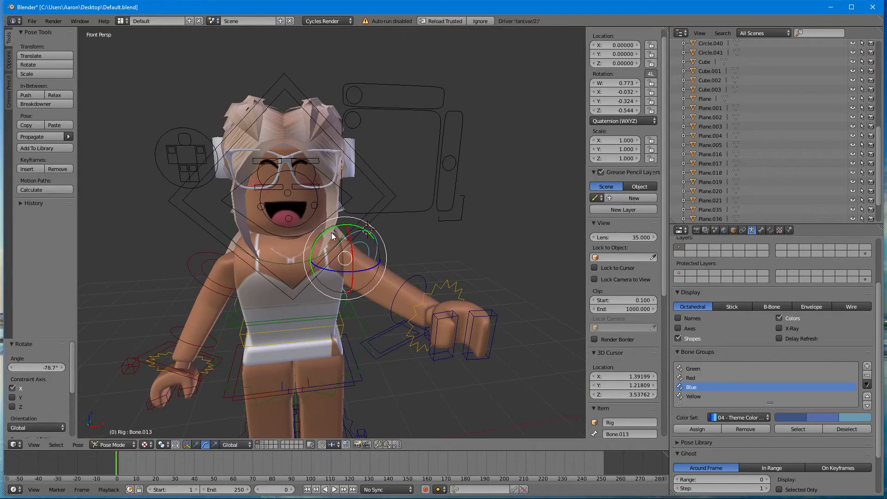
key(shift+f)
key(w)
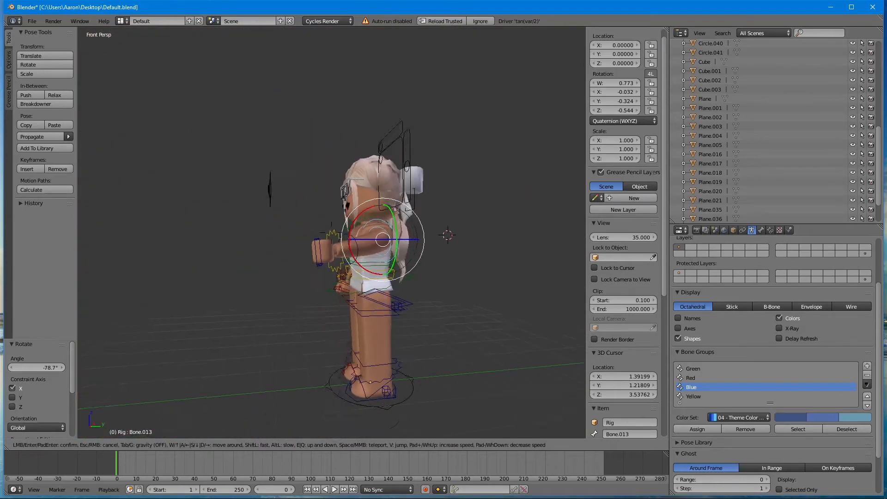
key(s)
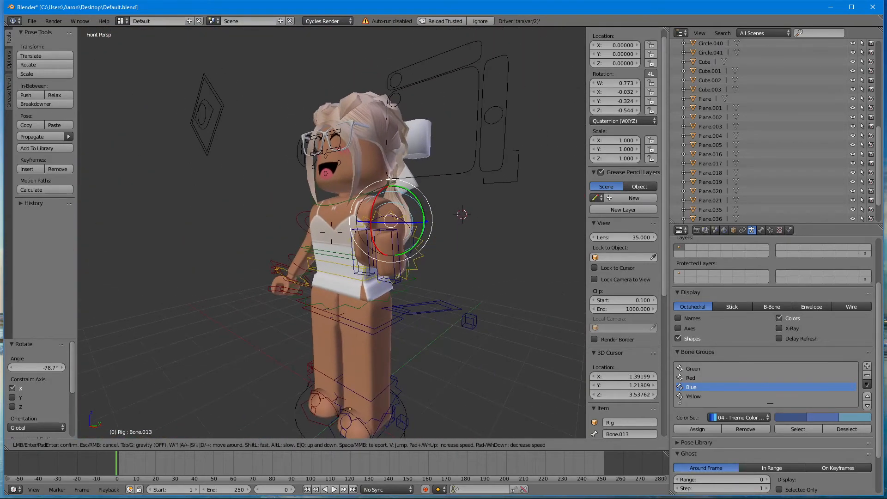
click(401, 168)
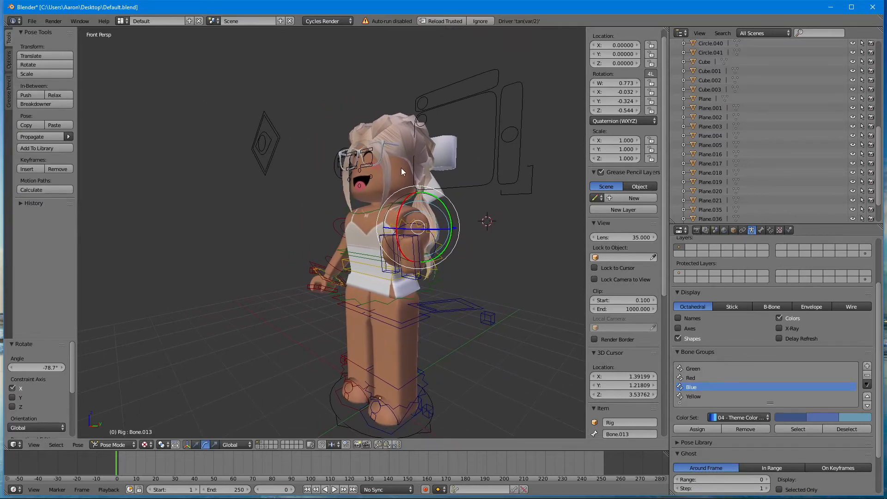
Turn the head, hair, glasses and bow together about 40.2° around Z, and correct the turn by about -2.27°.
key(ctrl+Tab)
right_click(398, 148)
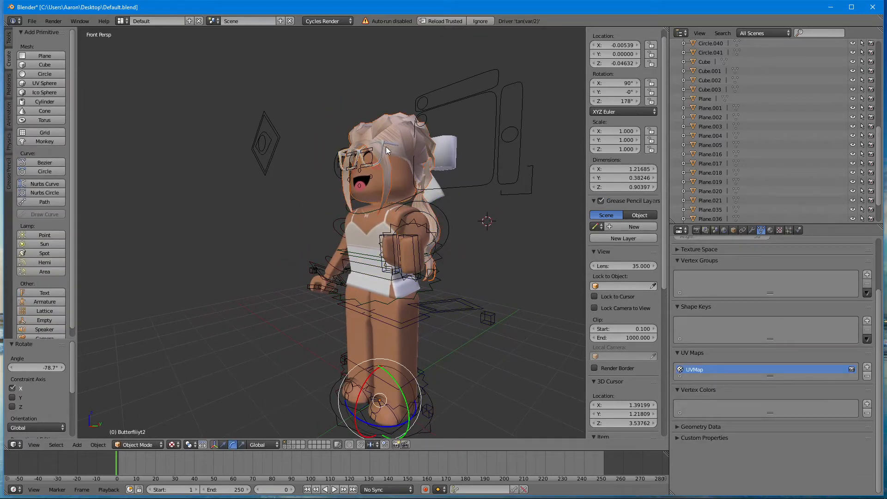
right_click(451, 162)
drag(370, 421, 384, 421)
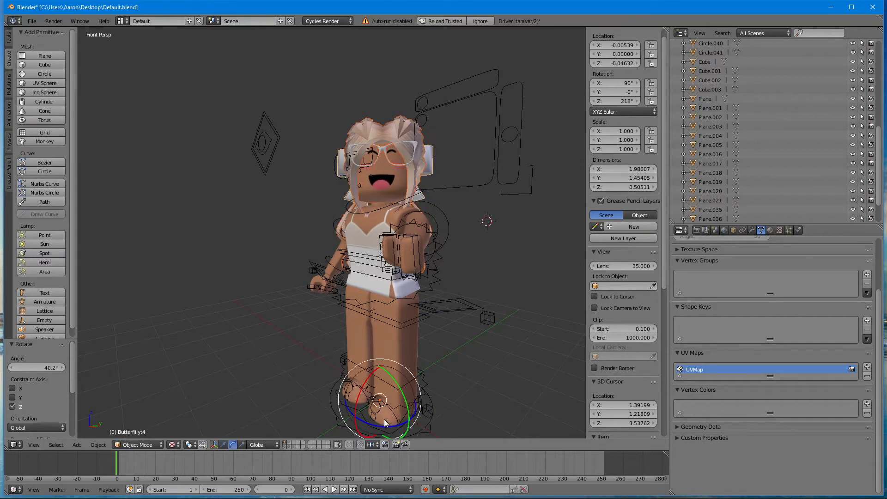
key(r)
key(z)
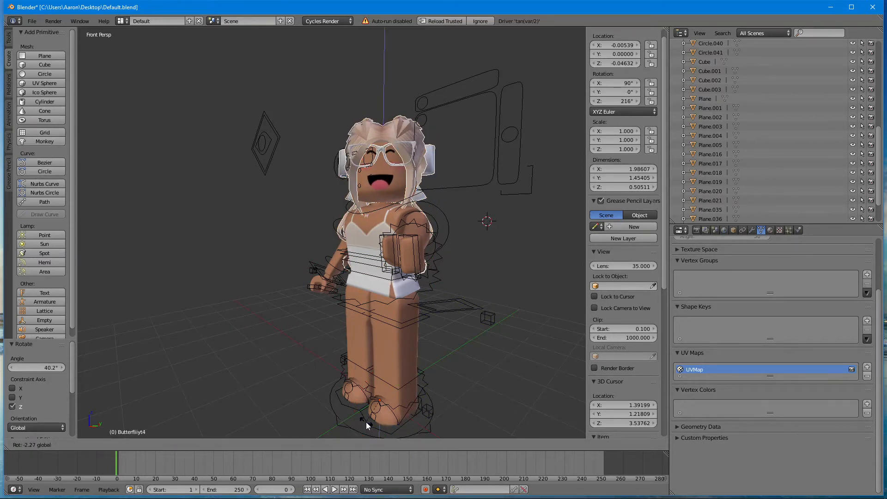
click(366, 422)
Rotate the avatar's right arm bones so that the arm bends and the hand rises beside the head.
right_click(328, 261)
drag(321, 239, 339, 227)
right_click(335, 221)
mouse_move(357, 194)
mouse_down()
mouse_move(366, 196)
mouse_move(343, 195)
mouse_up()
Bend the left forearm in front of the chest and rotate the left upper-arm bone about 24.4° around X.
right_click(425, 226)
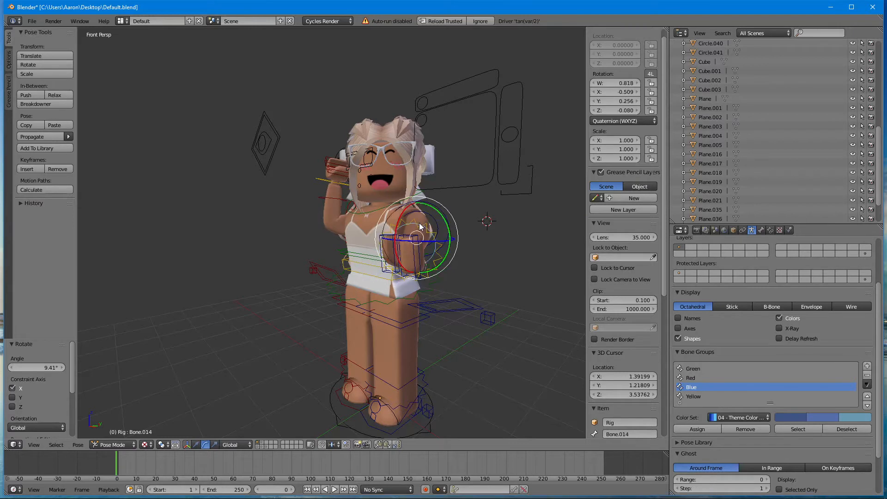
drag(418, 226, 493, 238)
right_click(436, 216)
drag(405, 209, 394, 227)
Rotate the avatar's right upper-leg bone about 12° around the Z axis.
key(shift+f)
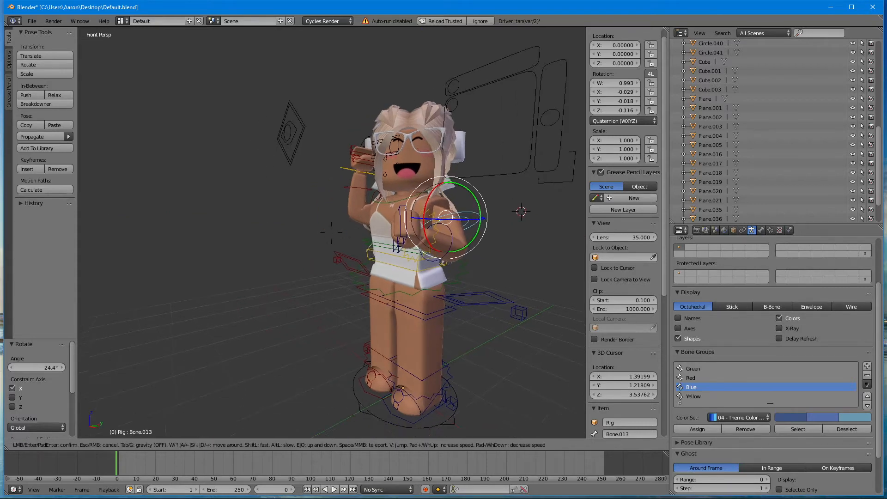
key(Escape)
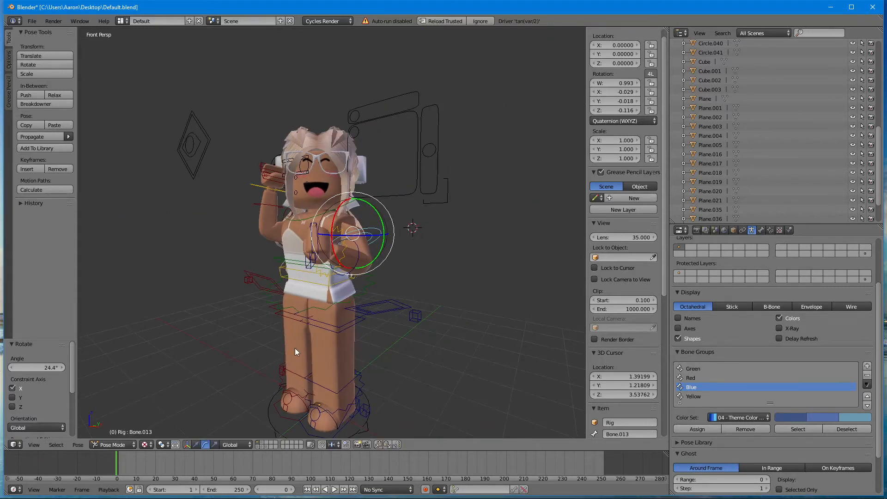
right_click(287, 318)
drag(292, 299, 296, 297)
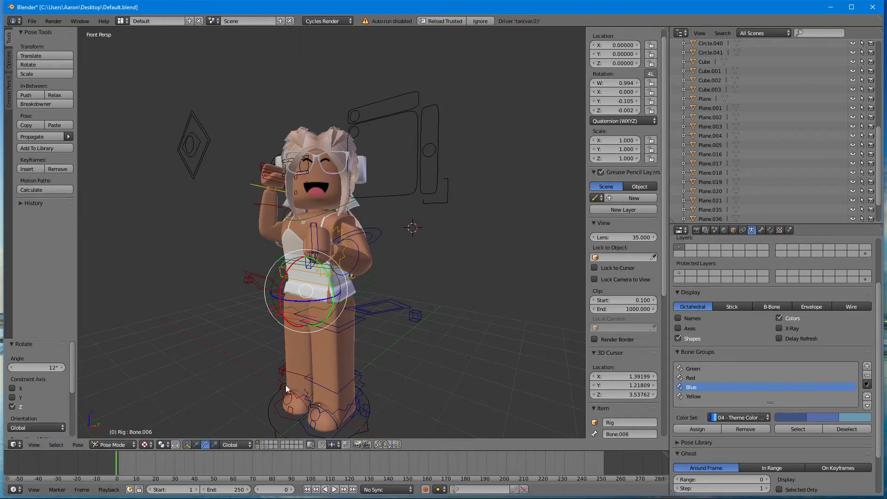
Rotate the avatar's right lower-leg bone about 26.3° around X and the left upper-leg bone about 7.15° around Z.
right_click(290, 370)
mouse_move(282, 347)
mouse_down()
mouse_move(279, 384)
mouse_move(290, 356)
mouse_move(276, 350)
mouse_up()
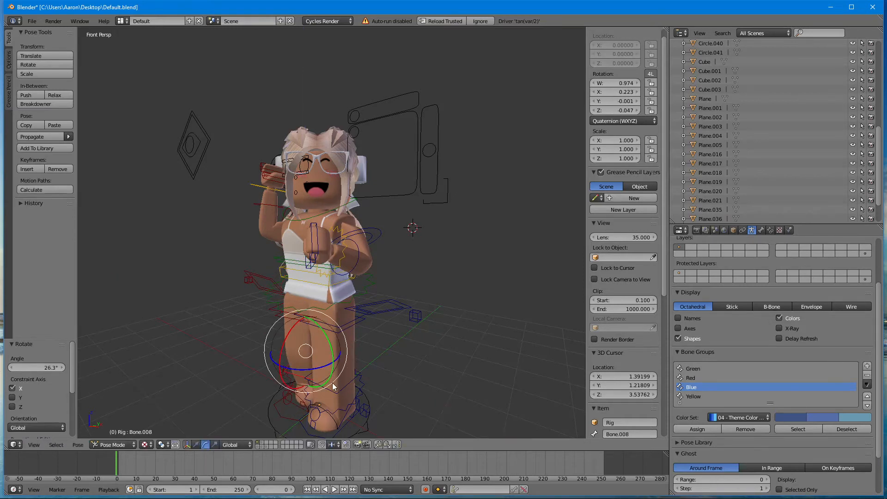
right_click(329, 327)
mouse_move(325, 316)
mouse_down()
mouse_move(323, 304)
mouse_move(325, 314)
mouse_up()
right_click(323, 384)
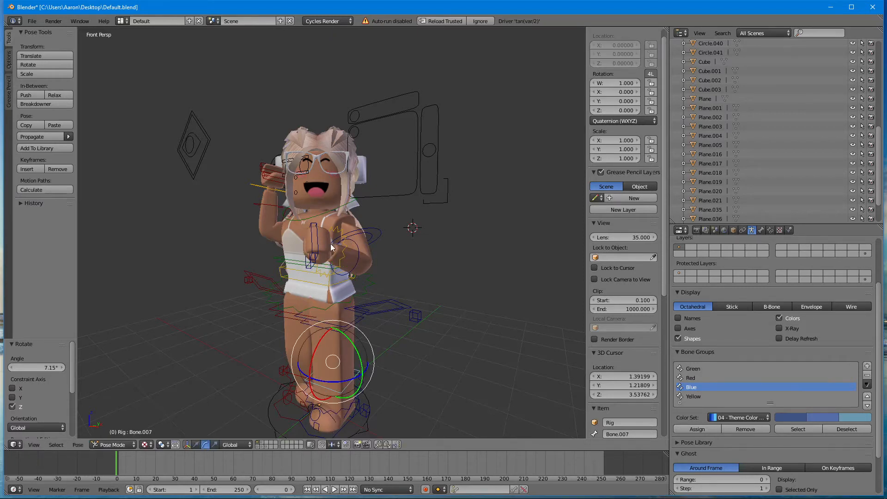
Rotate Bone.018 at the avatar's left hand about 75.9° around the X axis.
key(shift+f)
key(a)
key(w)
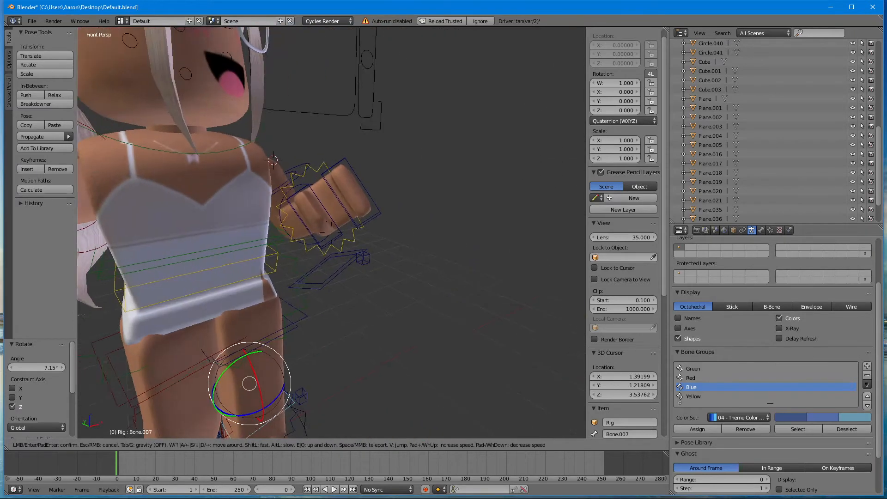
key(s)
click(332, 232)
right_click(365, 229)
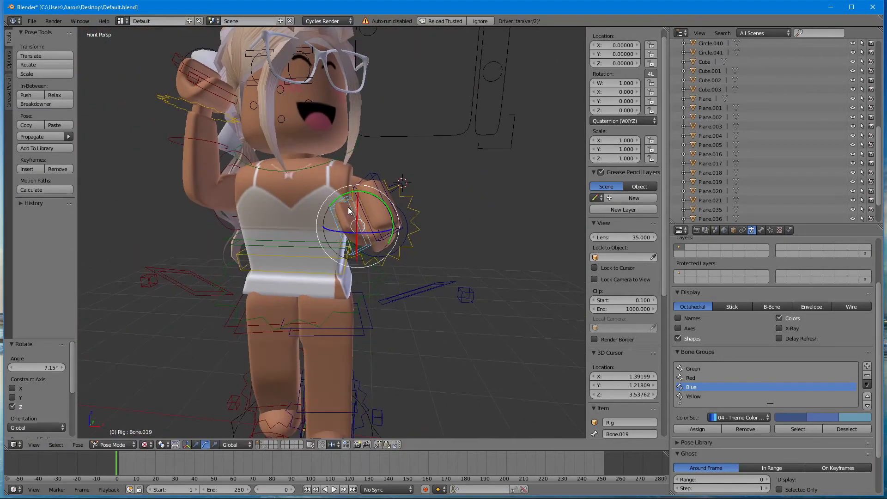
right_click(354, 225)
drag(356, 212, 370, 199)
right_click(383, 201)
right_click(386, 200)
key(shift+f)
key(s)
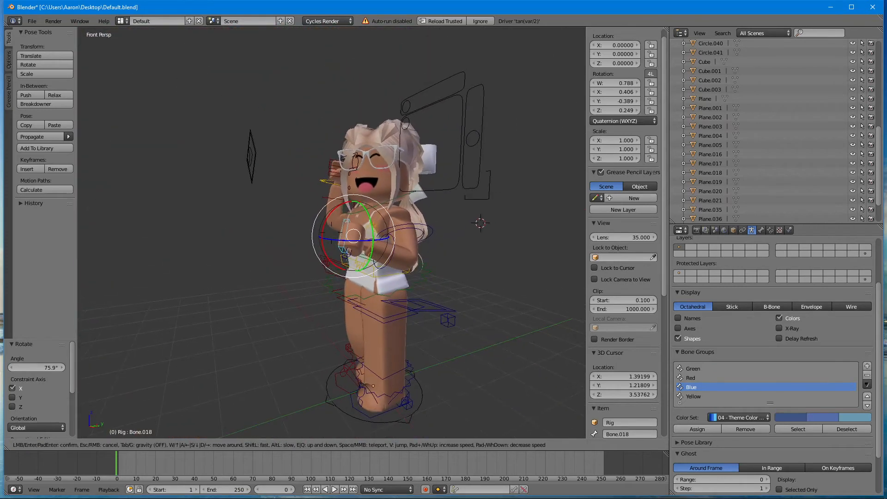
key(a)
click(359, 206)
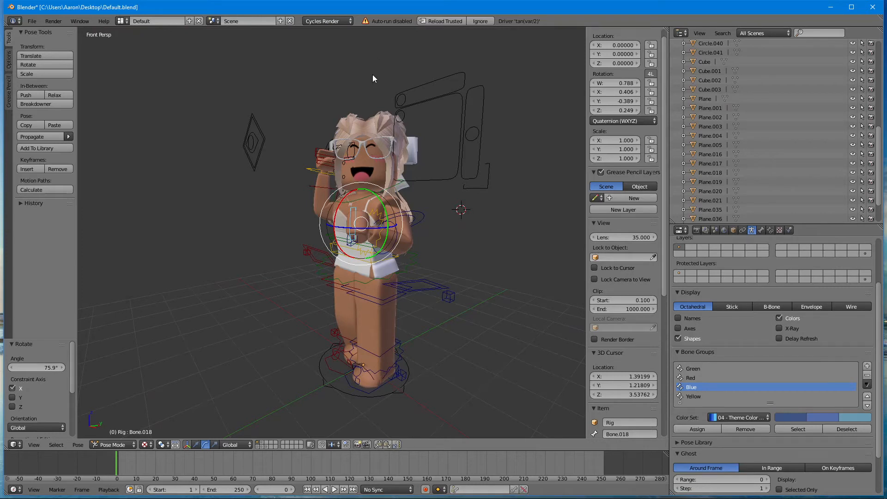
Switch from Pose Mode to Object Mode and import the building's Wavefront OBJ file into the scene.
right_click(344, 123)
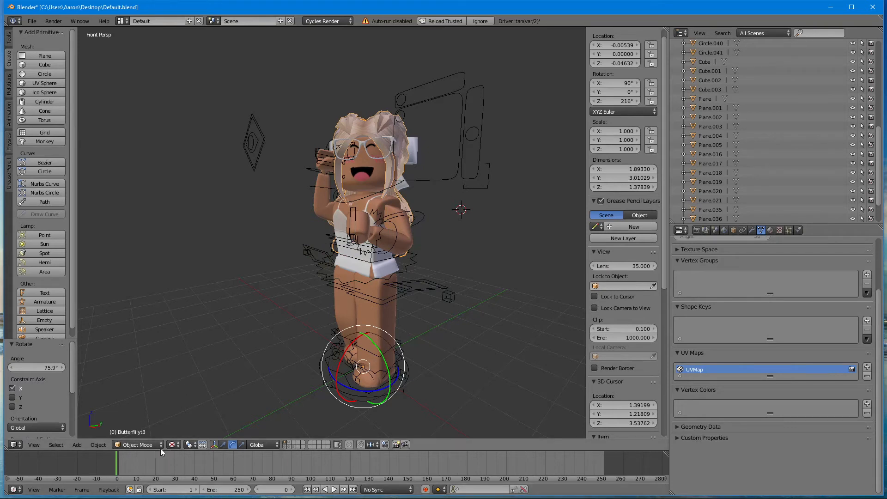
click(31, 21)
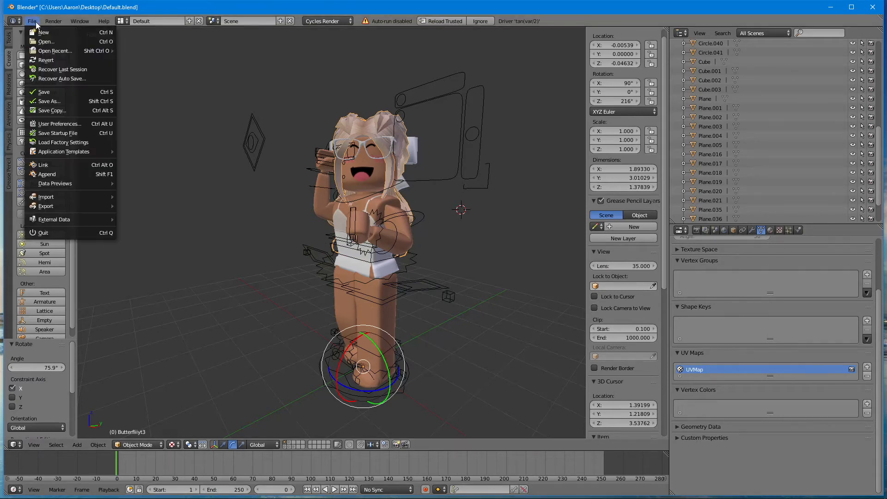
mouse_move(61, 194)
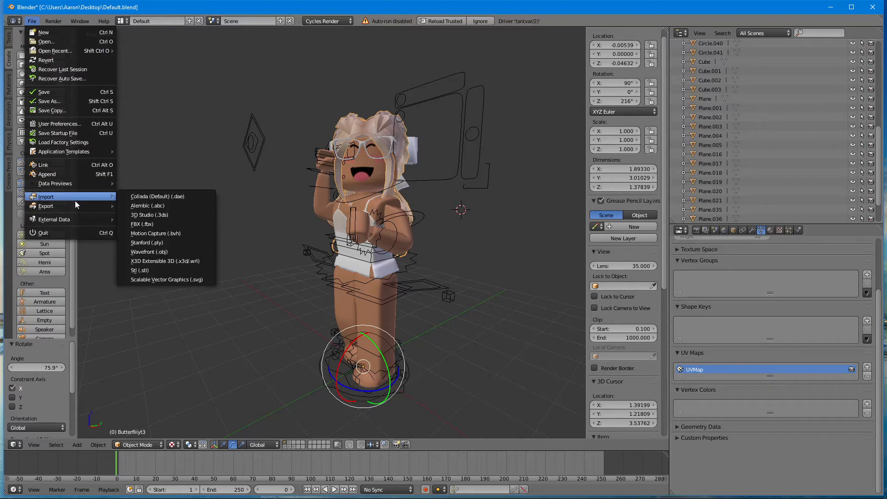
click(163, 251)
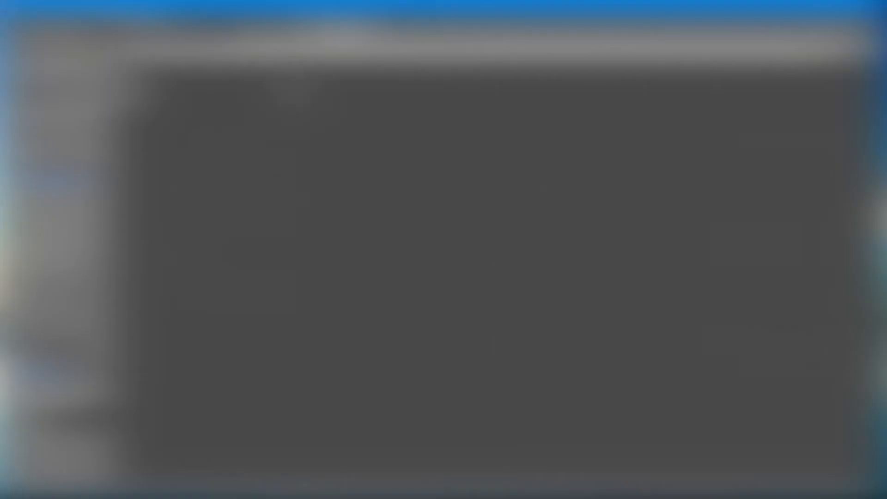
click(226, 104)
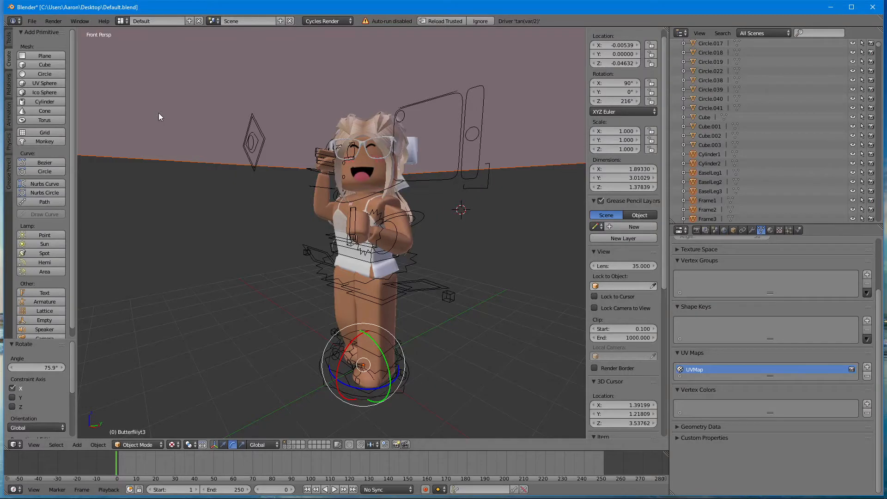
Set the origins of the imported building objects to their geometry.
click(12, 41)
click(42, 146)
click(53, 147)
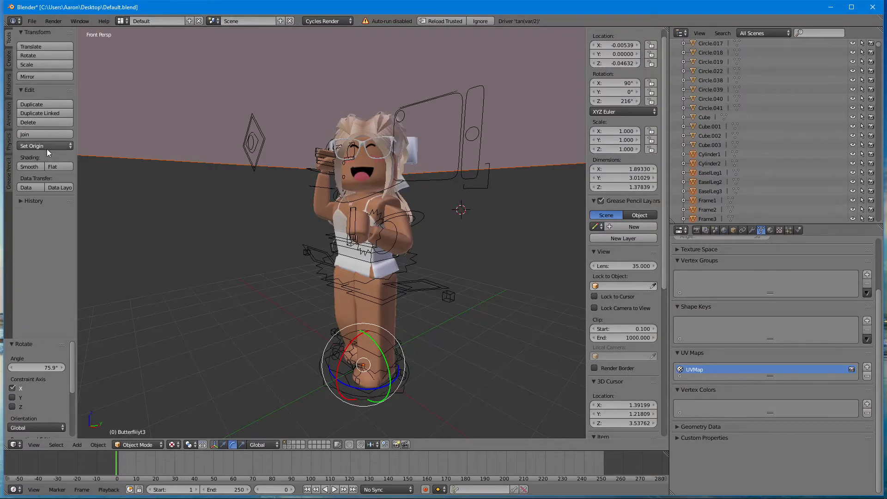
click(46, 147)
click(35, 146)
click(48, 167)
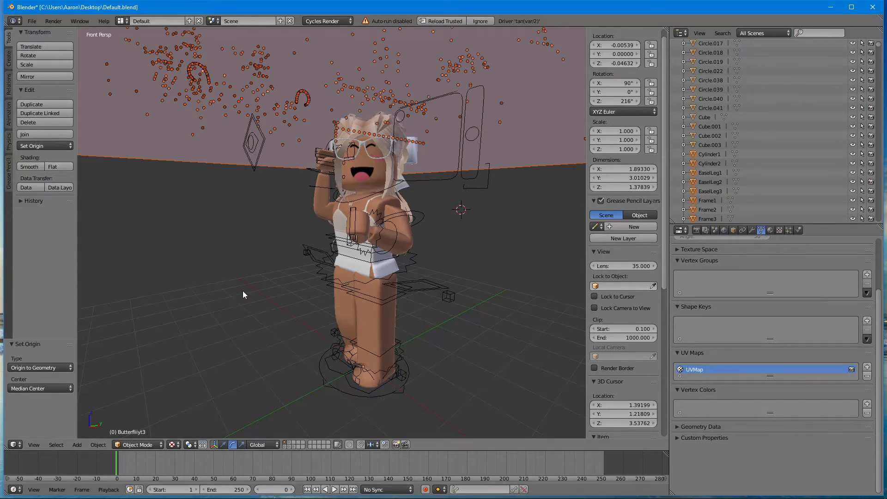
Move the whole building about -6.009 along the Z axis, down to the avatar's level.
key(shift+f)
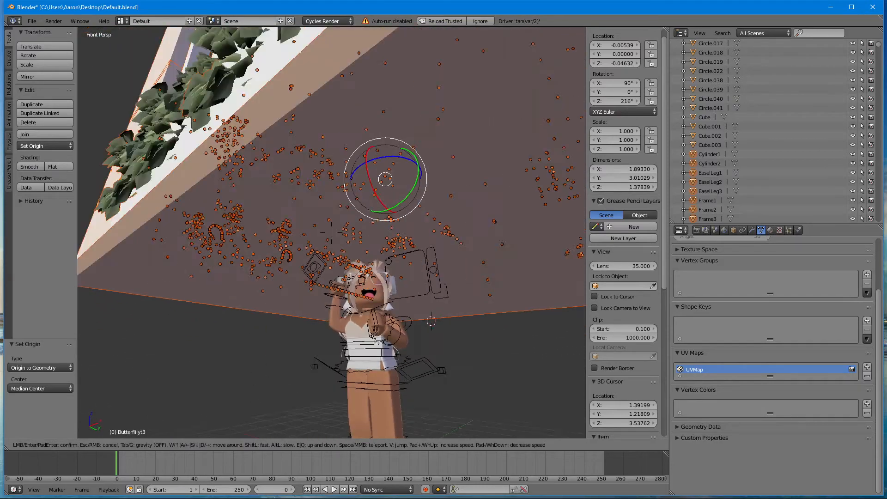
key(s)
click(246, 417)
click(224, 442)
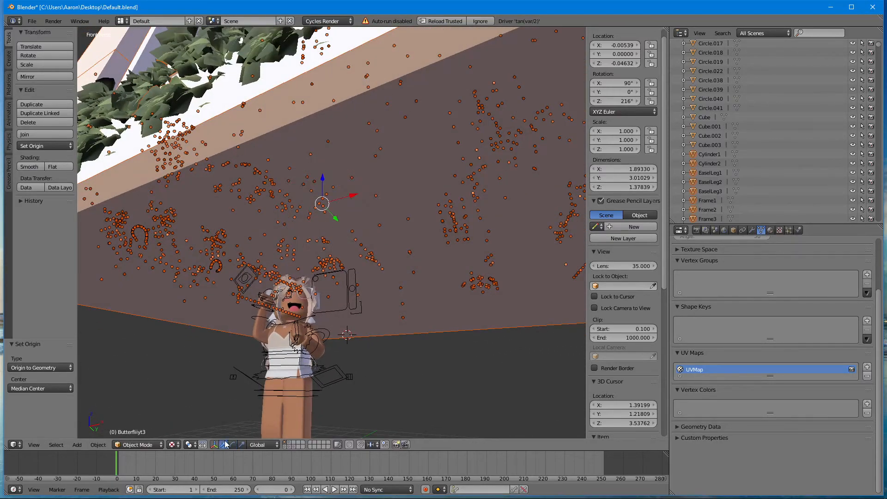
drag(322, 185, 326, 303)
Rotate the imported building about -42.5° around the Z axis.
key(shift+f)
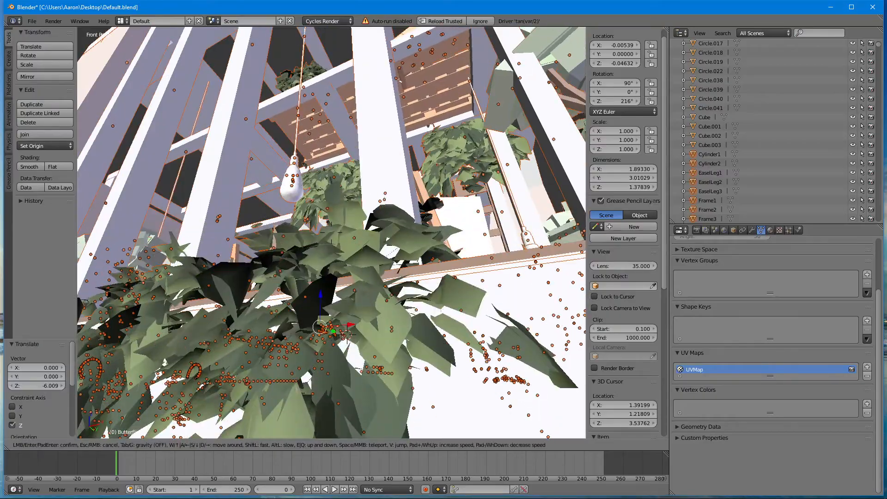
key(w)
key(s)
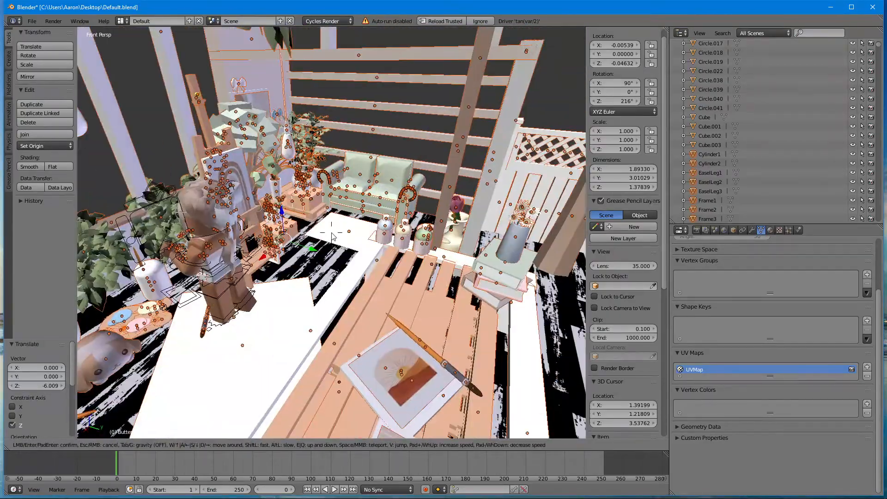
click(250, 413)
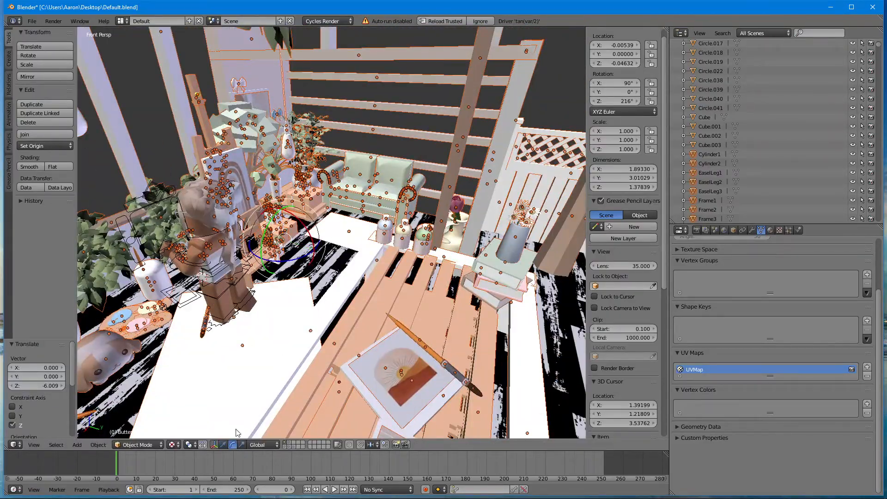
drag(269, 260, 247, 245)
Rotate the building a further -13.4° or so around the Z axis.
key(shift+f)
key(a)
key(w)
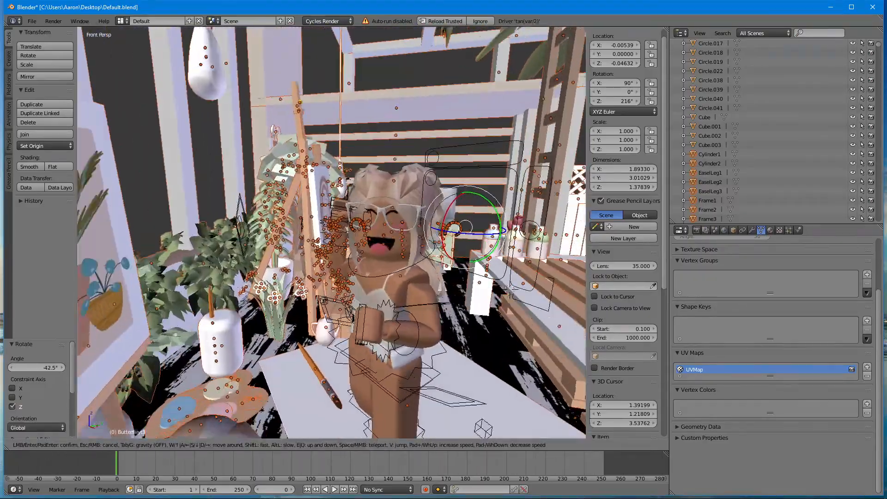
key(s)
click(331, 233)
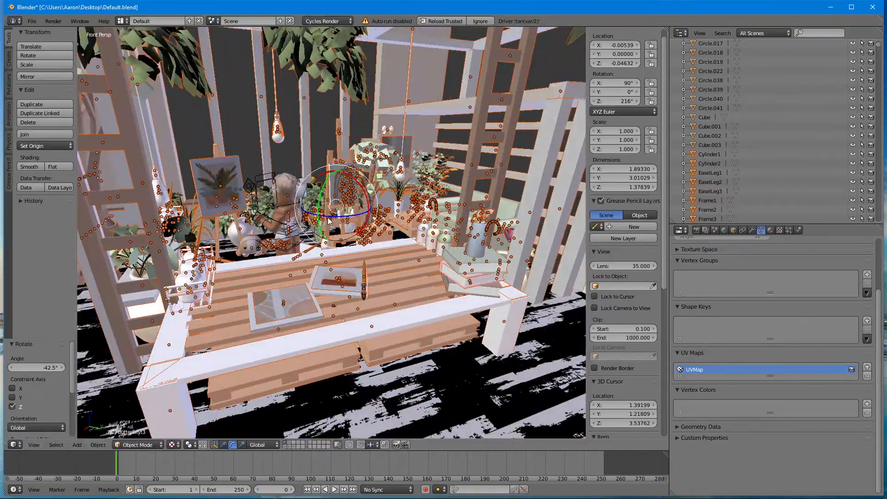
mouse_move(327, 218)
mouse_down()
mouse_move(318, 216)
mouse_move(325, 220)
mouse_up()
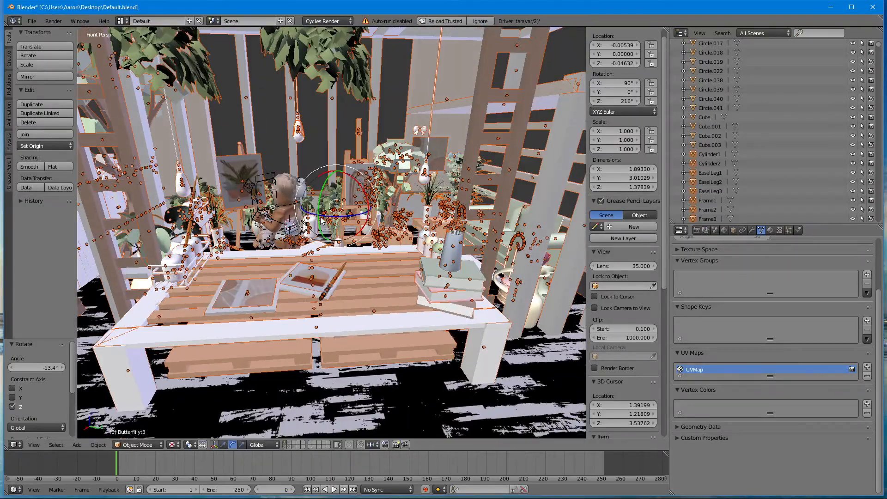
Shift the building around the avatar by about 2.386 along the X axis.
key(shift+f)
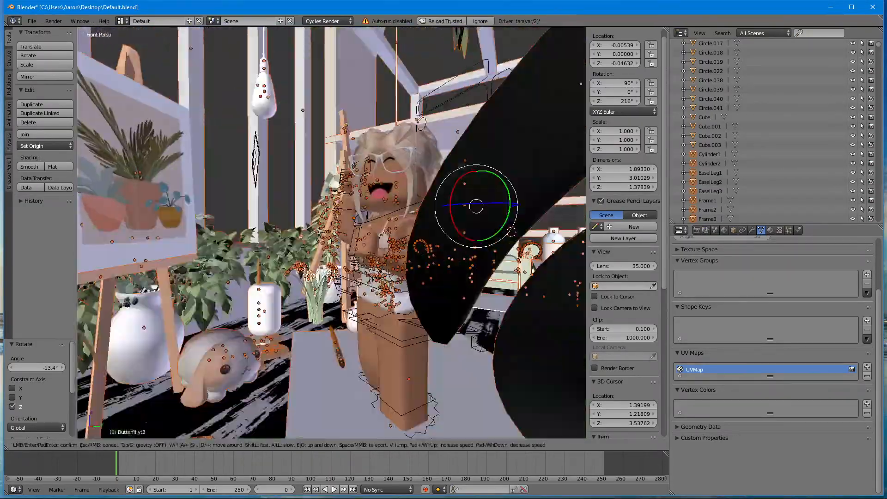
key(s)
key(w)
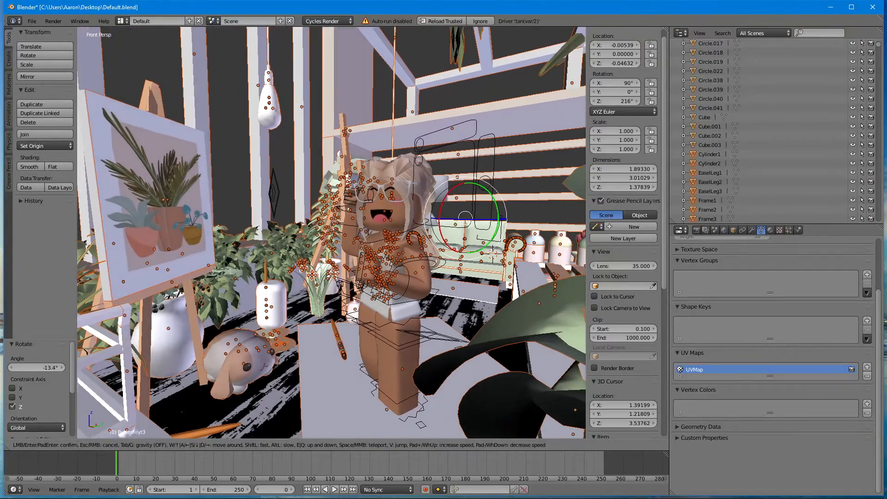
key(s)
key(w)
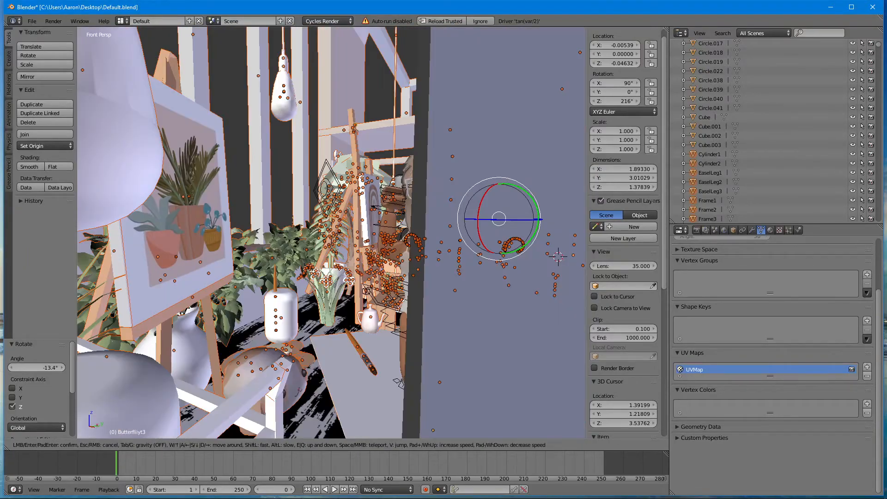
key(w)
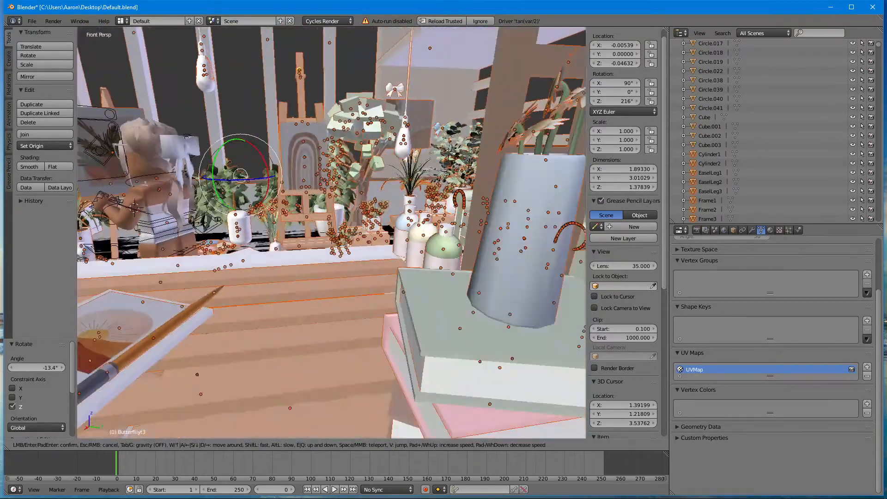
key(Return)
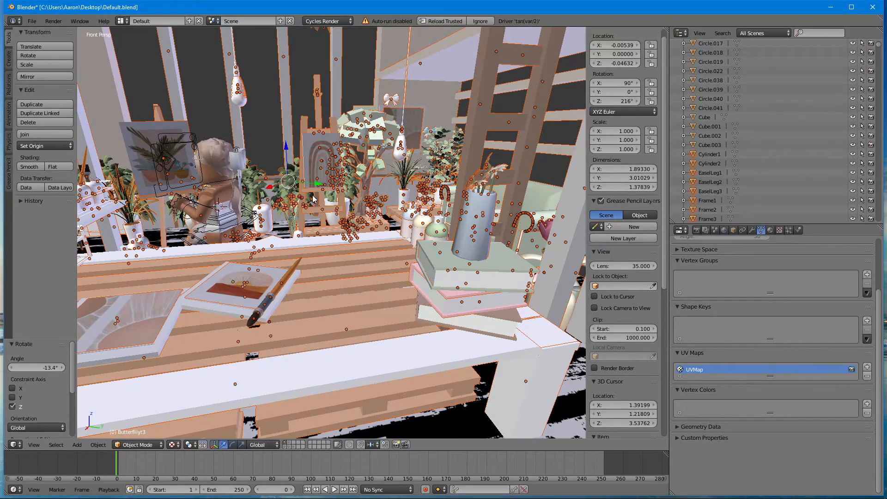
key(g)
key(y)
drag(259, 204, 79, 235)
Move the building about 1.109 further along the X axis.
key(shift+f)
key(s)
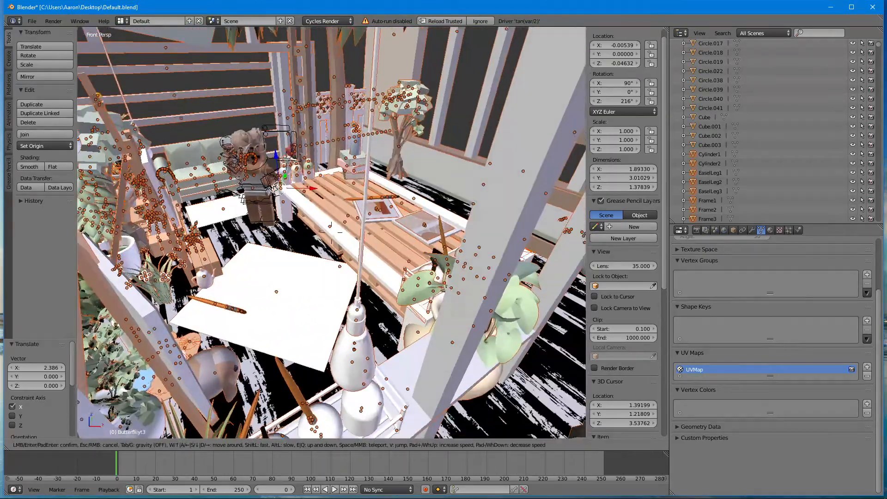
click(331, 232)
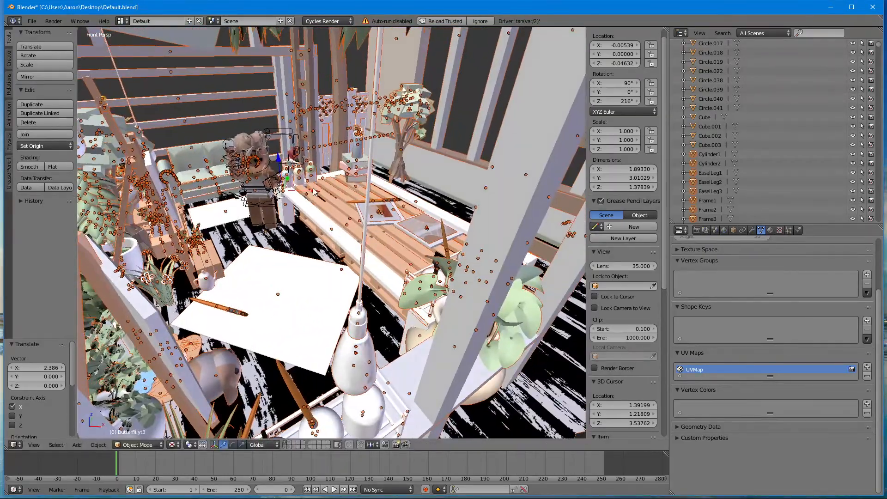
key(g)
key(x)
drag(338, 190, 399, 194)
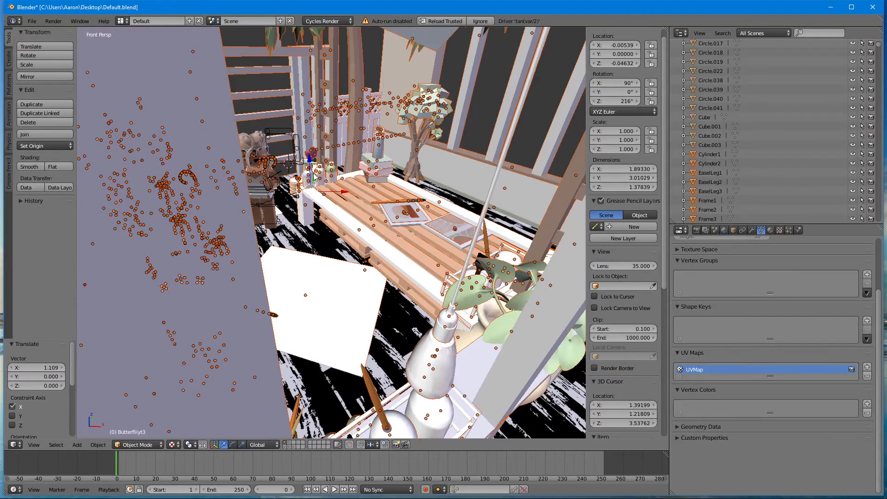
Nudge the building's position slightly and rotate it about -8.31° around the Z axis.
mouse_move(314, 176)
mouse_down()
mouse_move(315, 158)
mouse_move(324, 177)
mouse_move(306, 180)
mouse_up()
key(shift+f)
key(w)
key(s)
click(331, 232)
click(232, 445)
drag(277, 227, 262, 192)
Move the building about -0.123 along the Y axis relative to the avatar.
key(w)
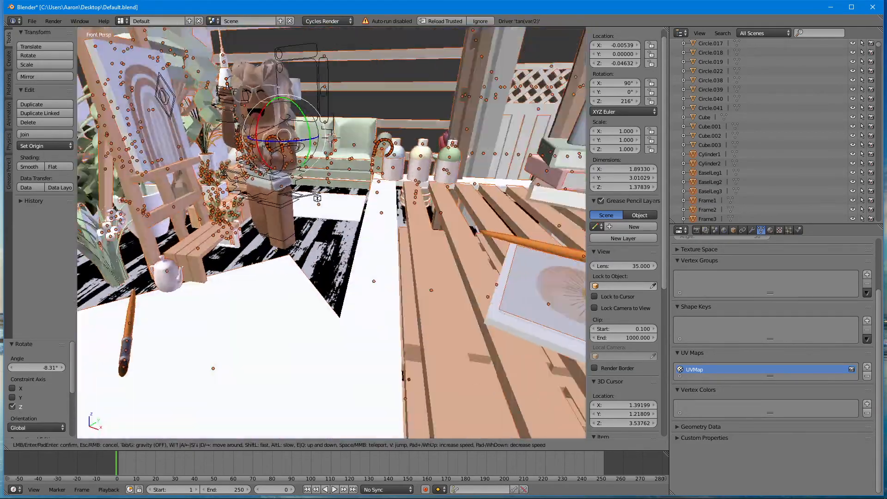
key(s)
click(333, 236)
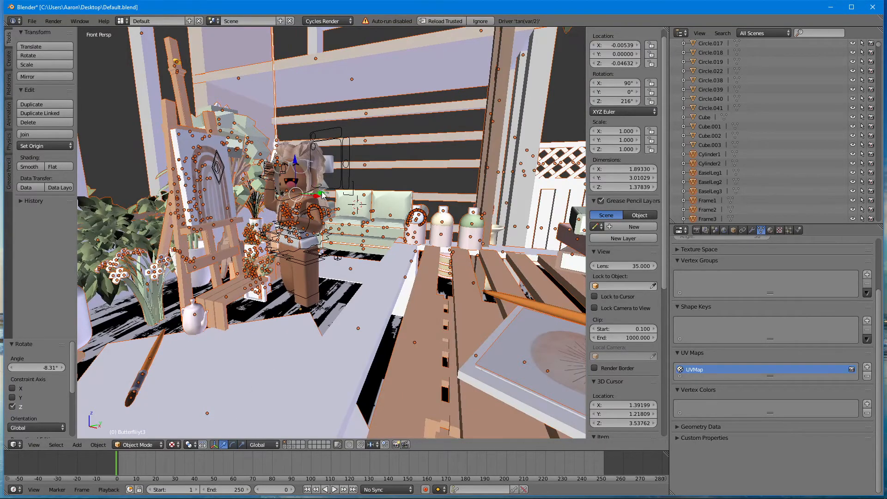
drag(321, 195, 311, 196)
Examine the building around the avatar, from the easel and floor to the slatted table with its paintbrush and prints.
key(shift+f)
key(w)
key(s)
key(w)
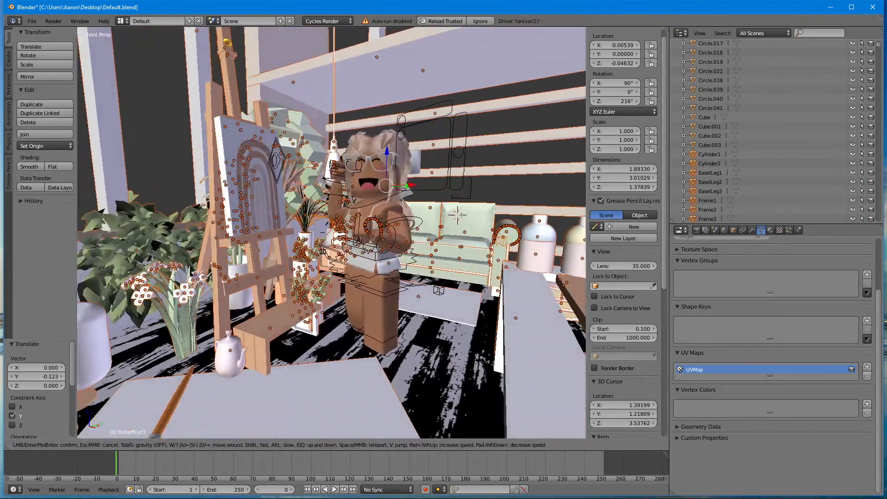
key(s)
key(w)
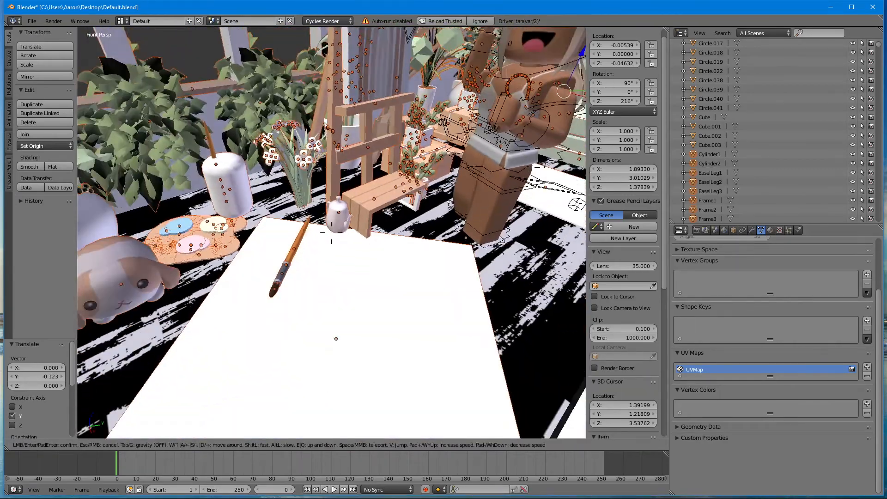
key(s)
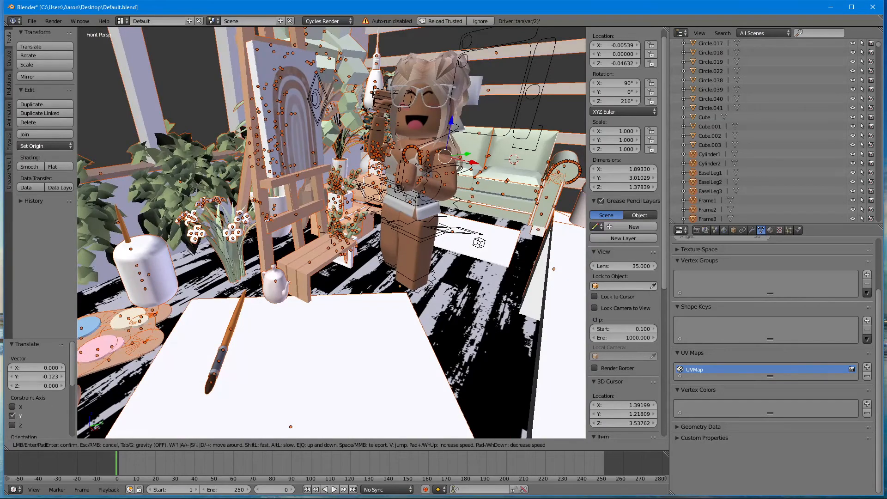
key(d)
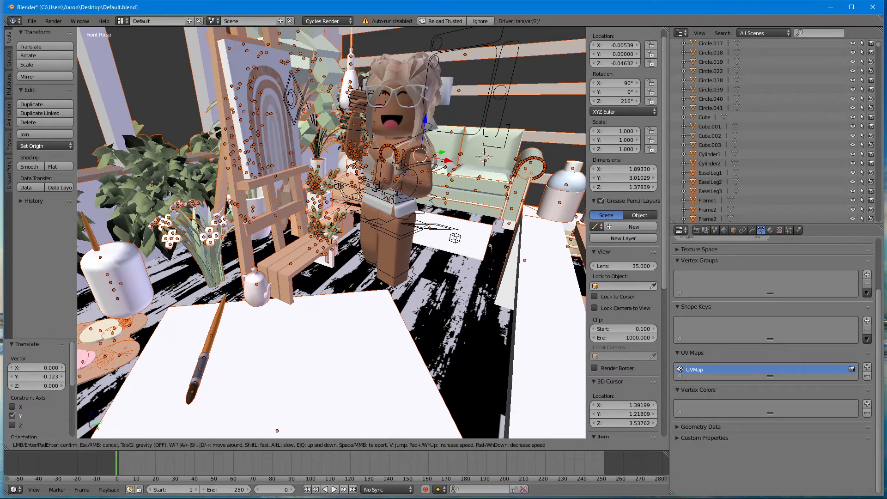
key(s)
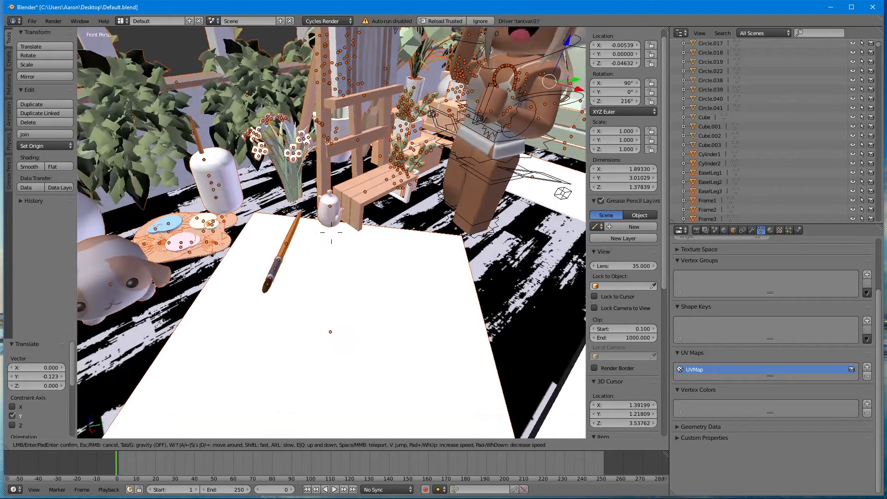
key(w)
key(s)
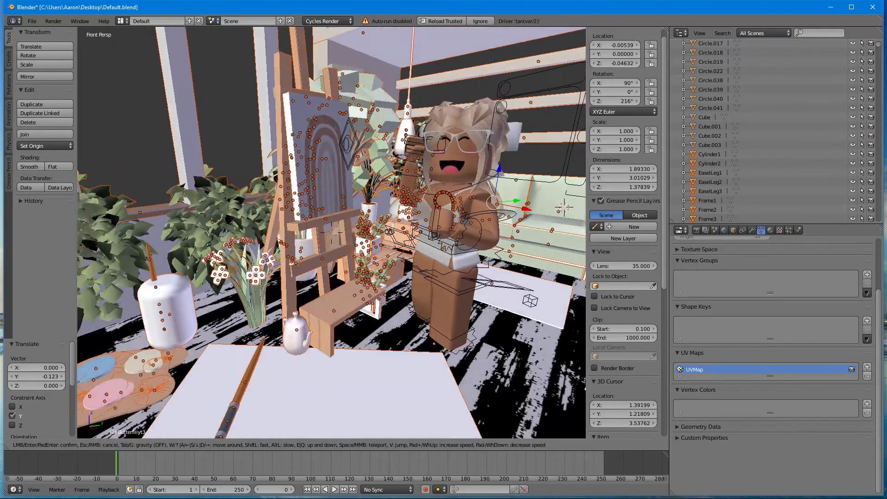
key(w)
key(s)
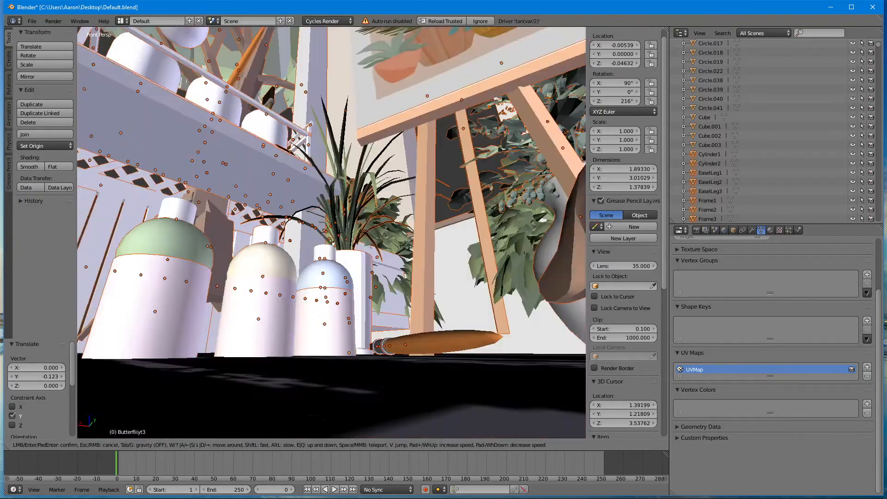
key(w)
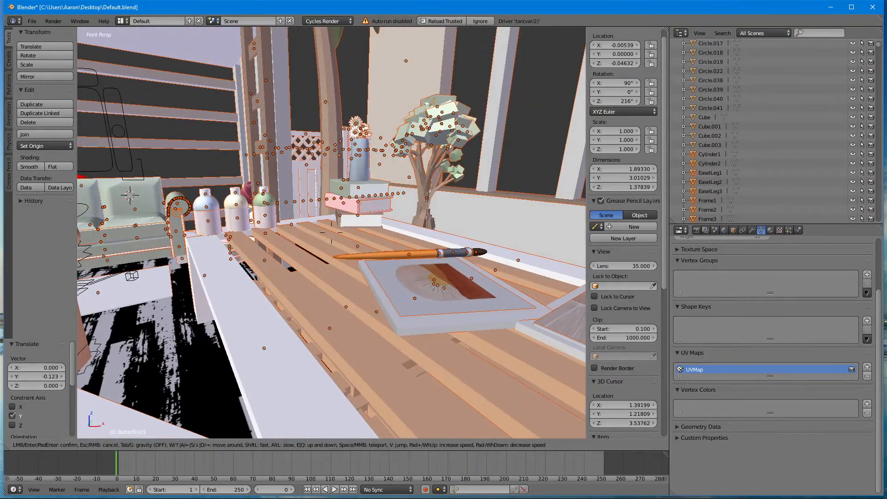
key(w)
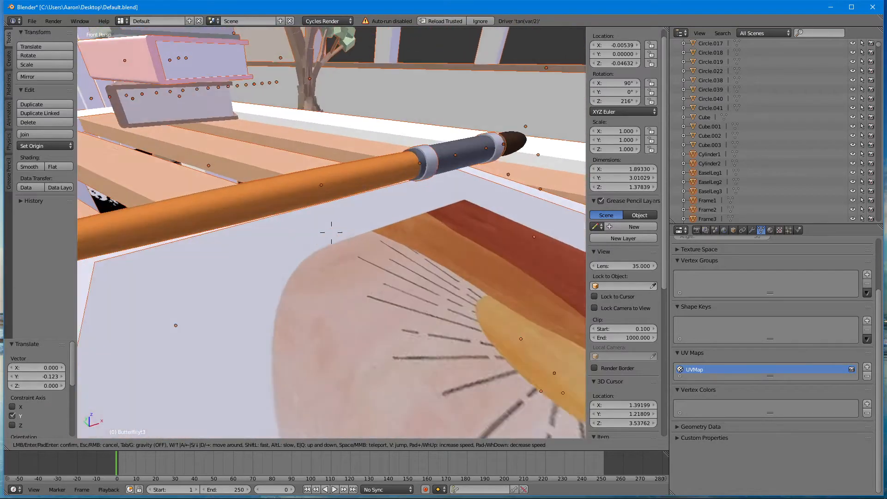
Select all parts of the paintbrush lying across the print on the slatted table, including its metal ring.
click(353, 204)
right_click(354, 205)
right_click(458, 193)
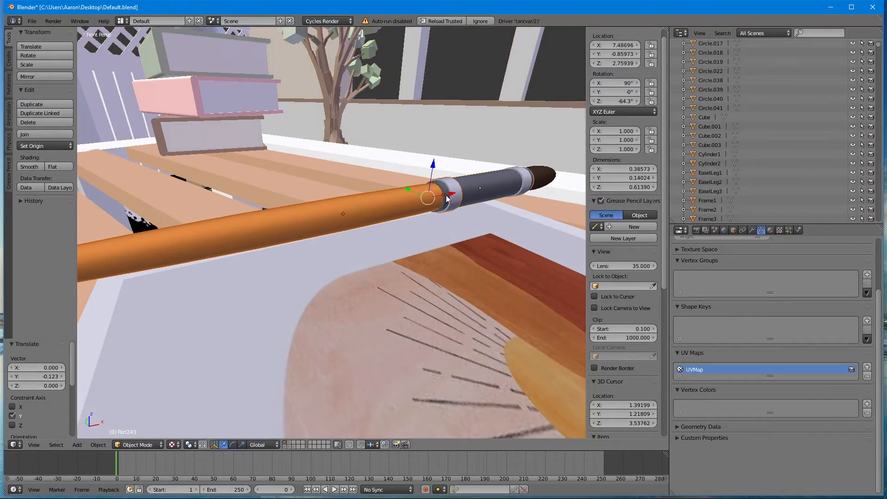
mouse_move(475, 191)
mouse_down()
mouse_move(292, 223)
mouse_move(464, 188)
mouse_move(391, 212)
mouse_up()
key(ctrl+z)
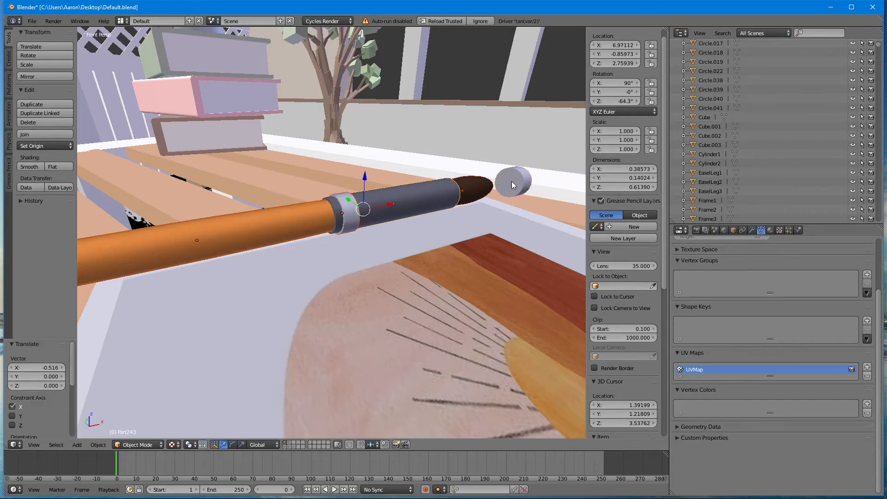
key(ctrl+z)
right_click(526, 181)
Move the selected paintbrush to the avatar along the X axis, by about -1.074 and then -5.295.
drag(490, 195, 236, 229)
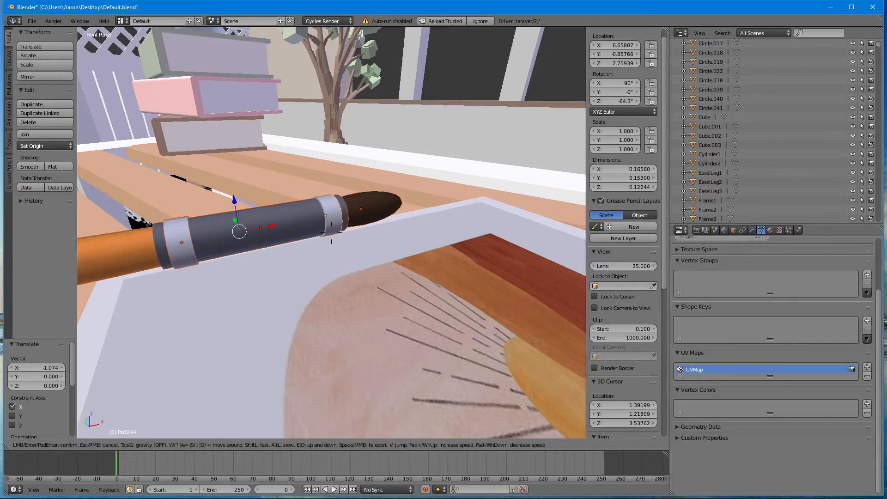
key(shift+f)
key(Escape)
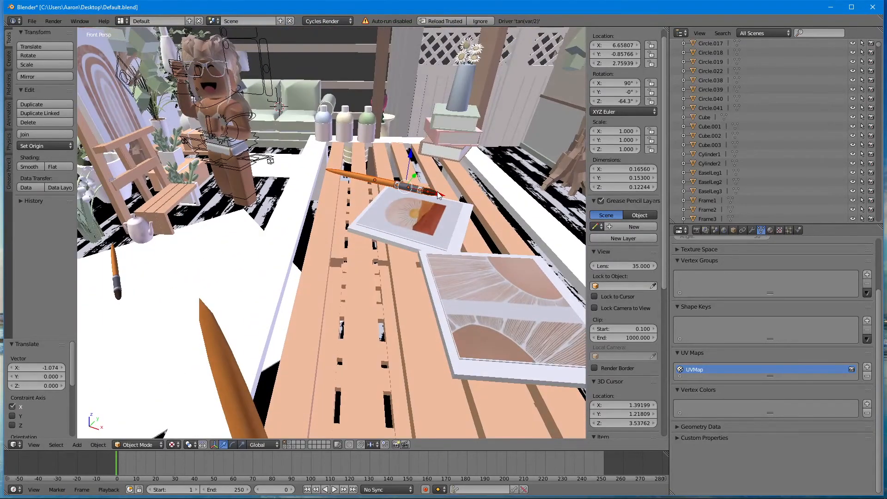
drag(438, 194, 303, 192)
Rotate the paintbrush in front of the avatar, finishing with about -129° around the Y axis.
click(261, 196)
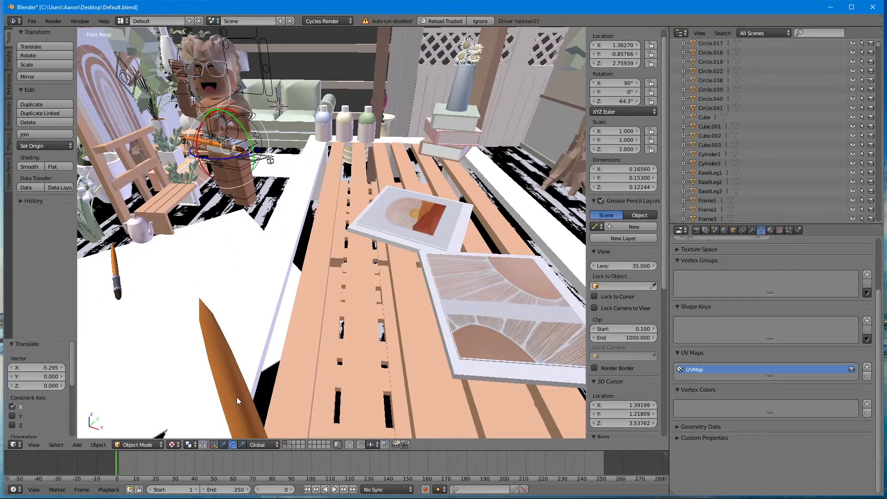
drag(244, 125, 210, 109)
drag(150, 107, 150, 168)
Try to scale the paintbrush along the Z axis near the avatar's hand.
key(shift+f)
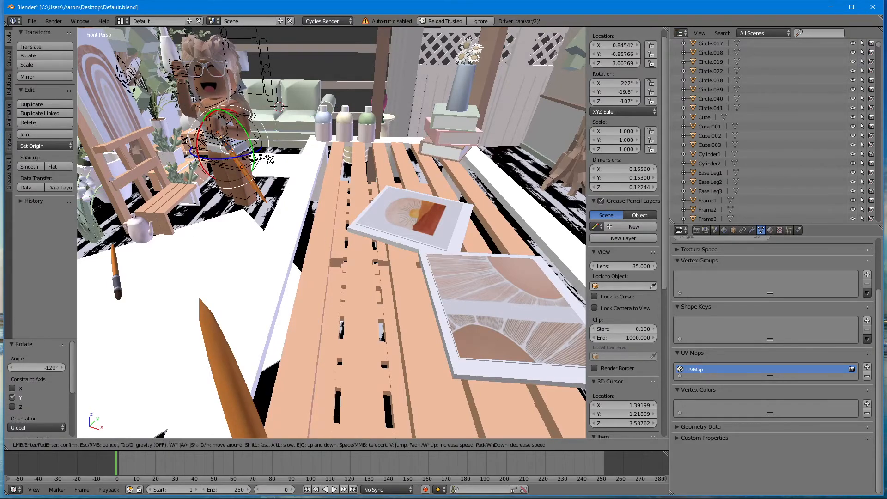
key(s)
key(w)
key(s)
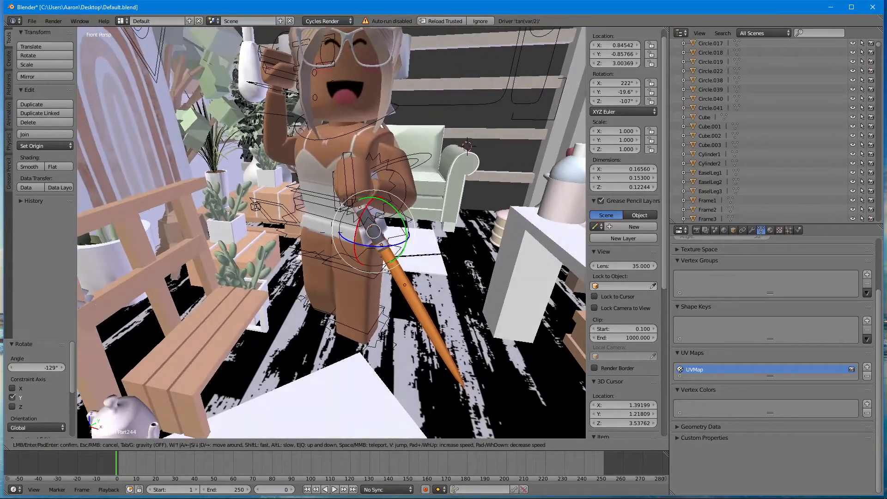
click(334, 235)
click(243, 445)
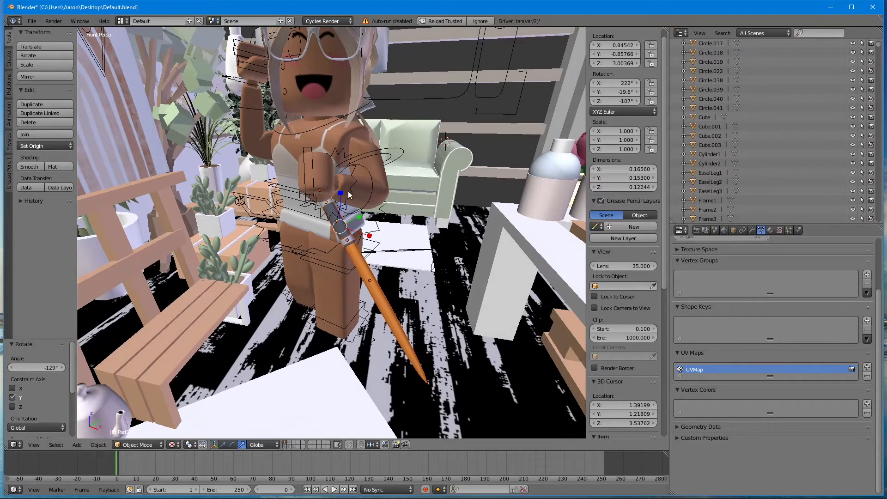
key(s)
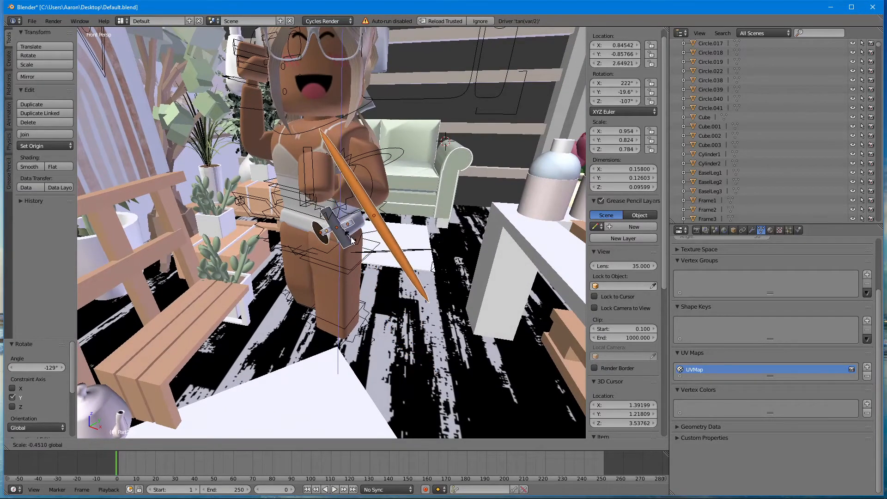
click(445, 134)
key(ctrl+z)
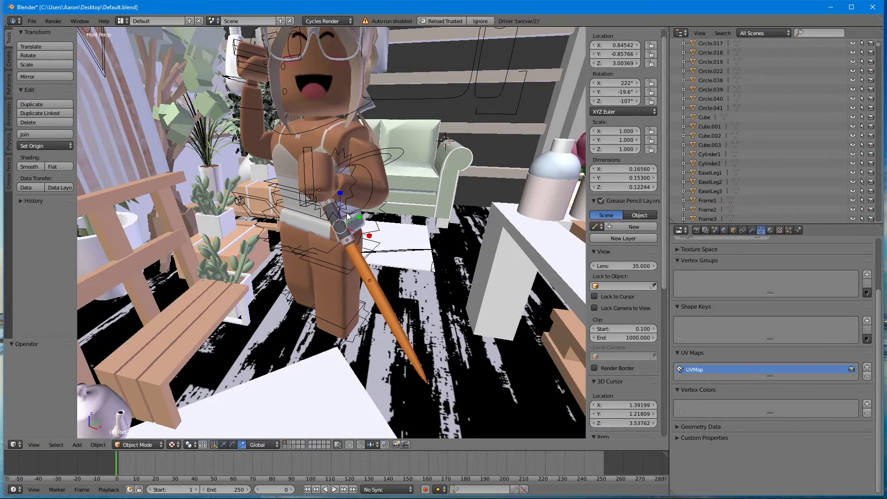
Try to scale the paintbrush along the X axis and the Y axis.
key(s)
key(x)
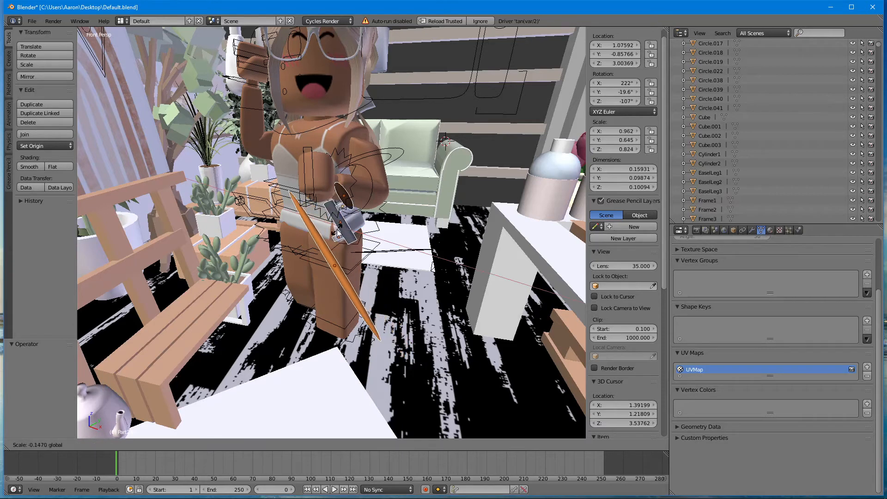
click(341, 225)
key(s)
key(y)
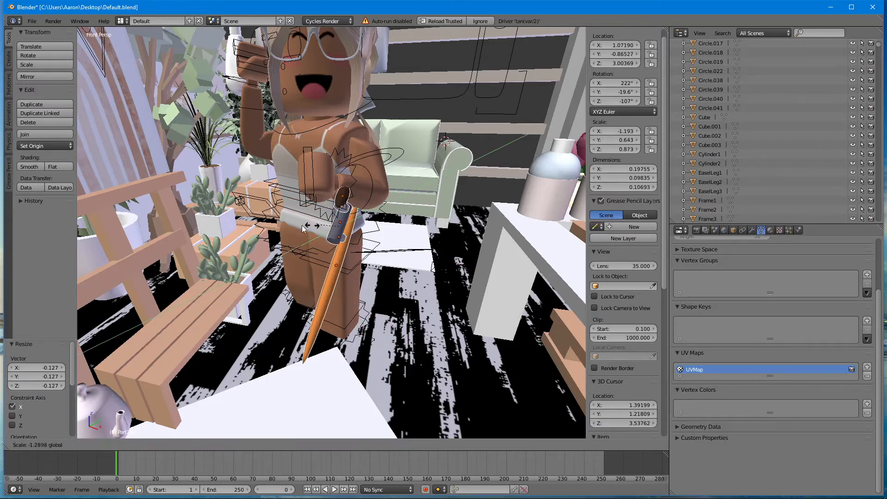
click(294, 217)
key(ctrl+z)
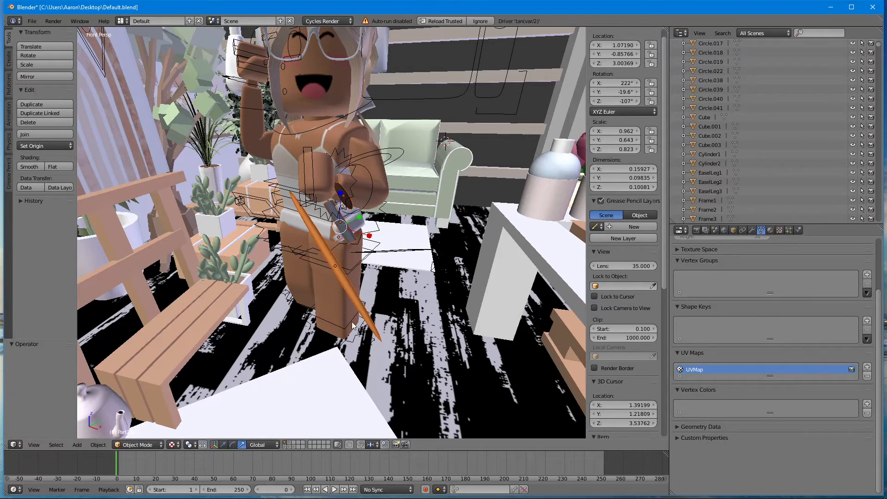
key(ctrl+z)
Rotate the paintbrush to about 205°, -23.7°, -100° and move it to about X 0.572, Y -1.080, Z 3.903 at the avatar's hand.
click(235, 443)
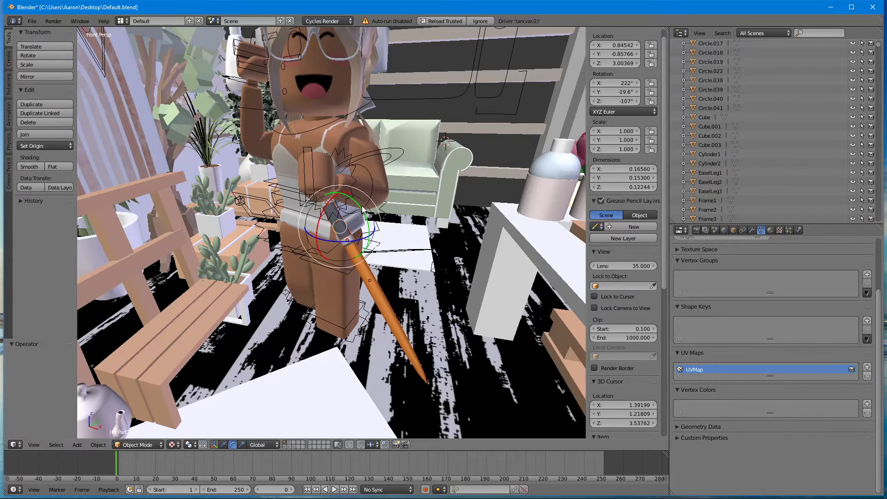
mouse_move(362, 210)
mouse_down()
mouse_move(355, 229)
mouse_move(326, 208)
mouse_move(301, 123)
mouse_up()
click(223, 444)
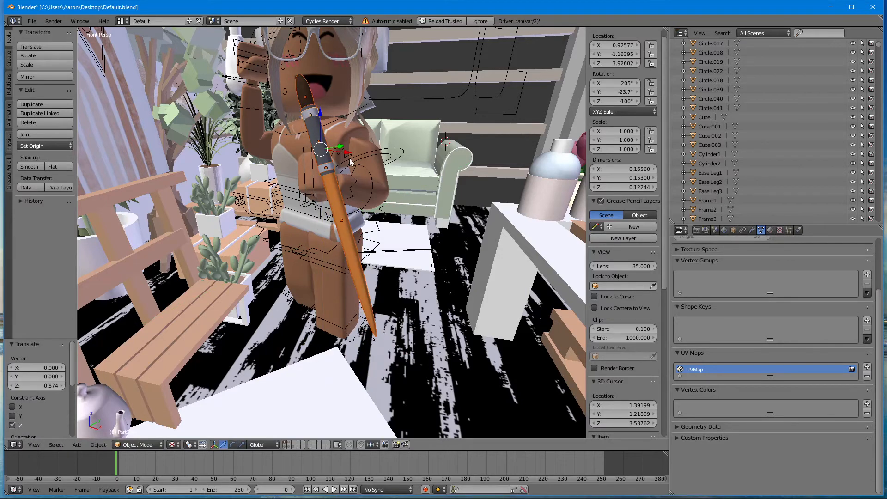
mouse_move(344, 159)
mouse_down()
mouse_move(317, 157)
mouse_move(322, 139)
mouse_move(300, 120)
mouse_up()
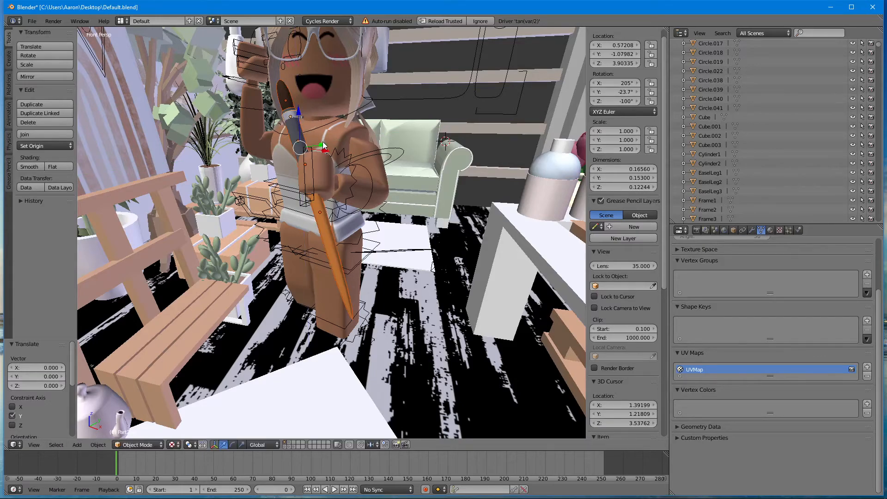
Delete the long orange paintbrush from in front of the avatar.
key(shift+f)
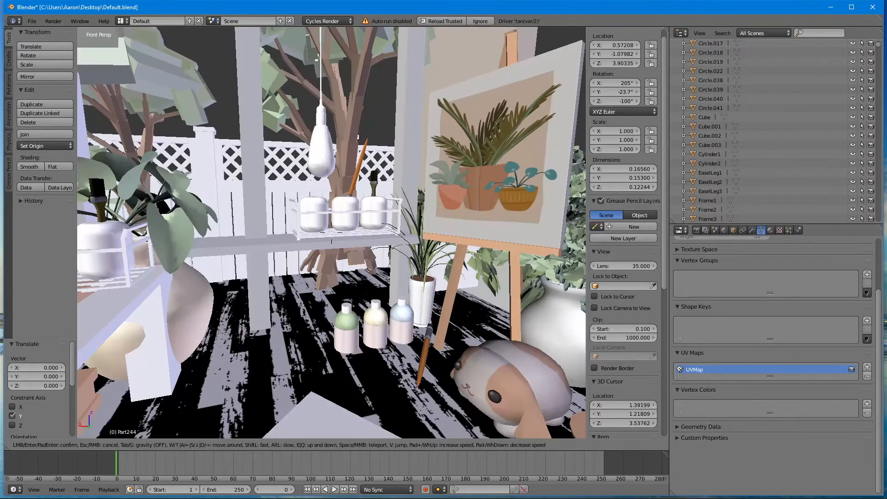
key(w)
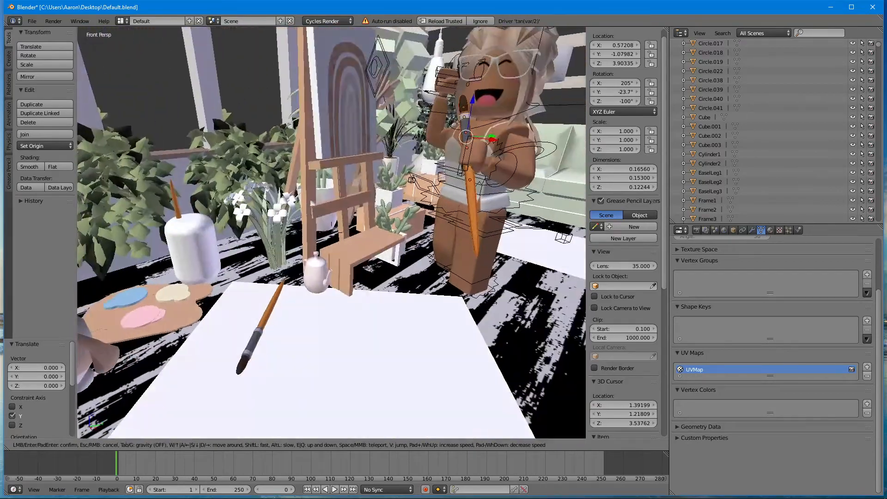
click(331, 232)
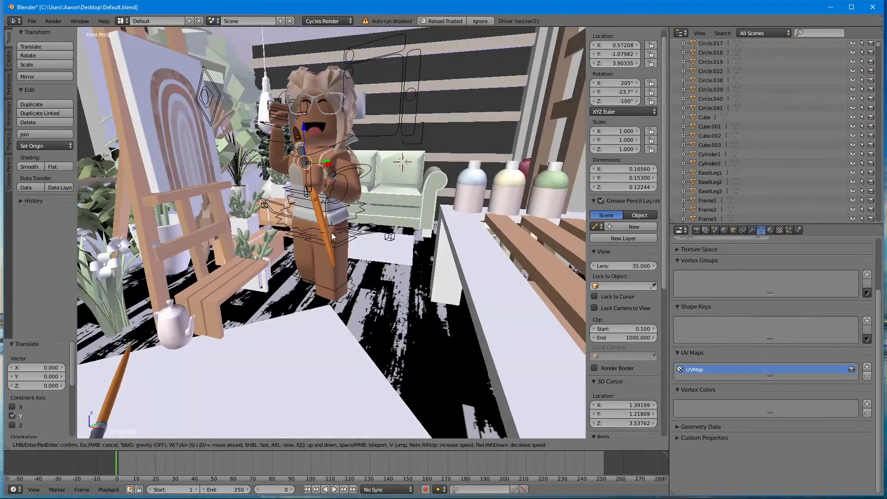
click(310, 197)
Select the flat paintbrush in the jar rack and move it out to about X 1.166, Y -8.680.
key(shift+f)
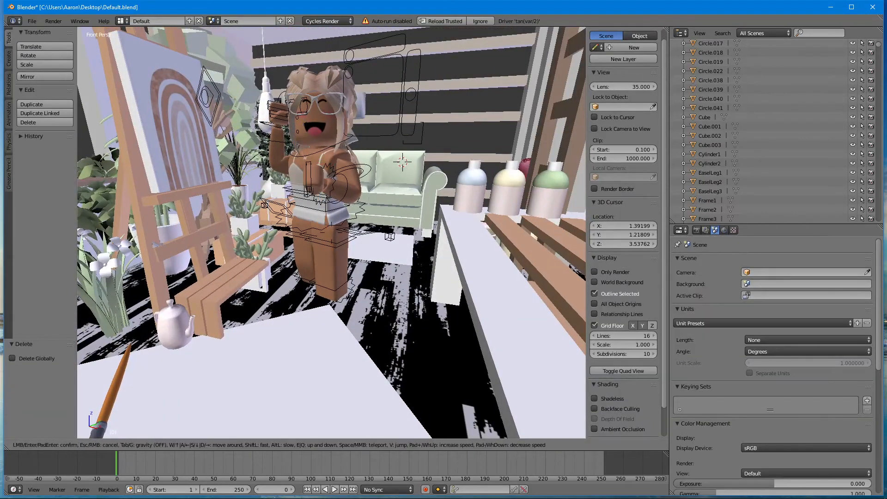
key(w)
click(331, 232)
right_click(319, 183)
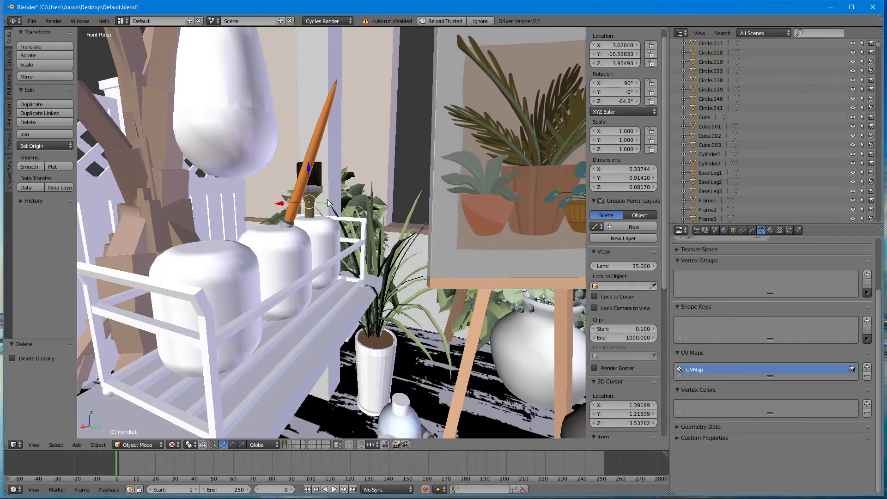
mouse_move(294, 205)
mouse_down()
mouse_move(395, 209)
mouse_move(454, 245)
mouse_move(588, 252)
mouse_up()
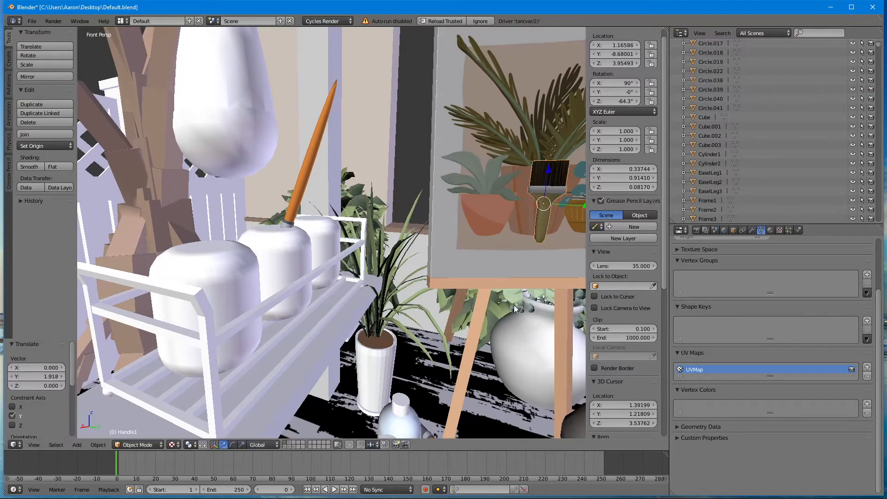
Move the flat paintbrush about 6.815 along the Y axis to bring it beside the avatar.
key(shift+f)
key(s)
click(331, 232)
drag(167, 155, 548, 181)
Shift the flat paintbrush to about X 0.784 and lower it by about 0.409 toward the avatar's hand.
key(shift+f)
key(w)
click(375, 137)
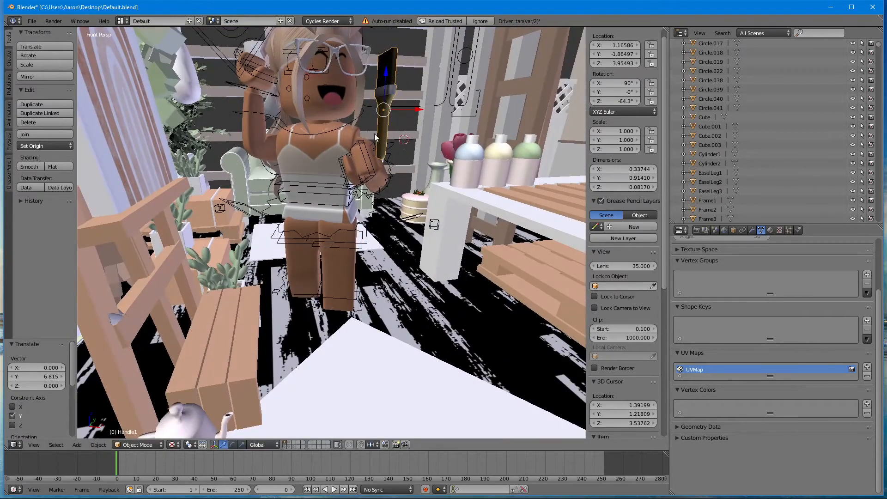
drag(415, 111, 374, 115)
drag(345, 75, 344, 120)
Tilt the flat paintbrush to a rotation of about 114°, 1.36° and -93.1°.
click(232, 445)
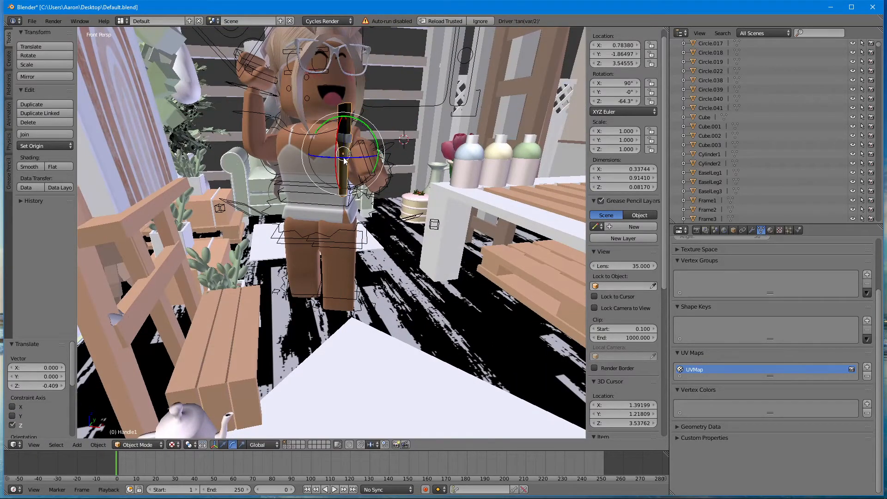
drag(344, 159, 390, 166)
Position the flat paintbrush inside the avatar's lowered hand at about X 0.699, Y -1.072, Z 3.489.
click(223, 445)
key(shift+f)
key(w)
key(a)
click(331, 232)
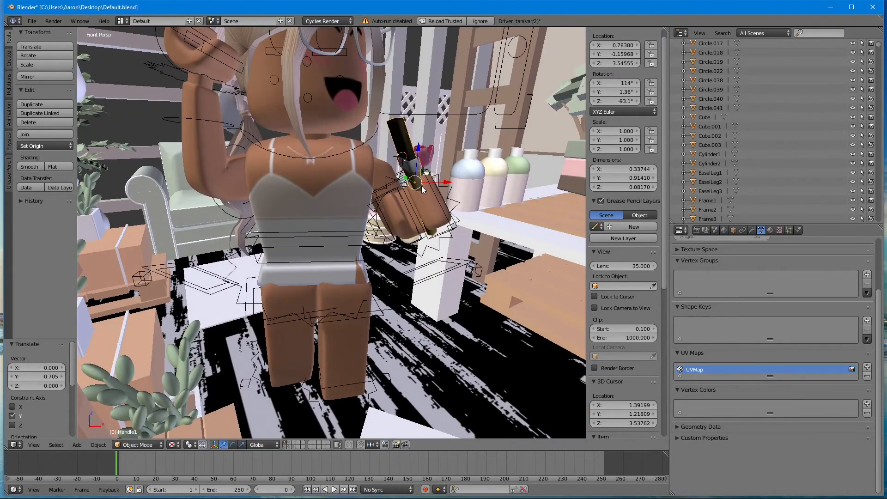
drag(447, 183, 391, 176)
drag(403, 145, 403, 154)
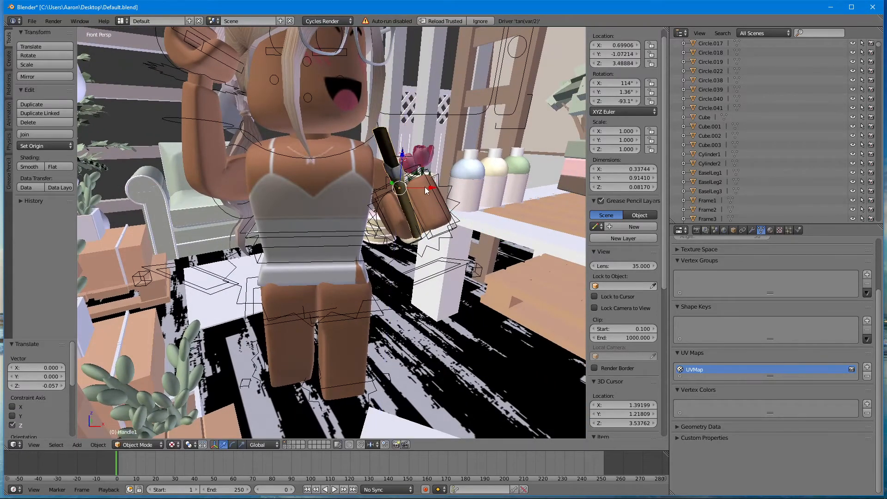
Shift the flat paintbrush in the avatar's hand by about 0.026 along the X axis and view it from the easel side.
drag(427, 188, 436, 194)
key(shift+f)
key(w)
key(d)
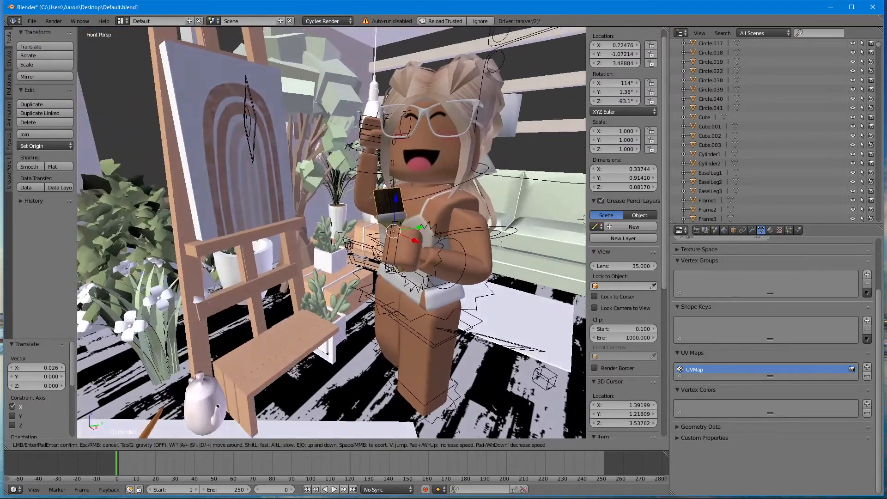
Fly through the studio to examine the room from several sides and find a view showing the avatar beside the easel.
key(w)
key(s)
key(w)
key(s)
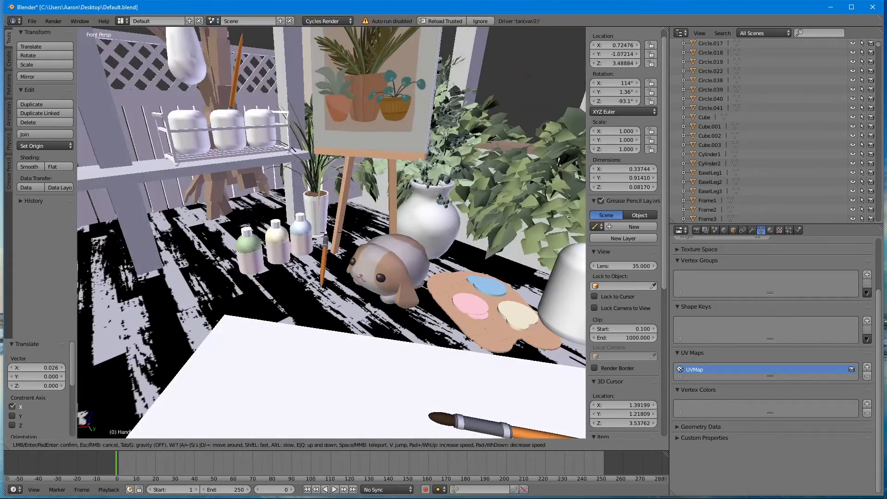
key(w)
key(s)
key(s)
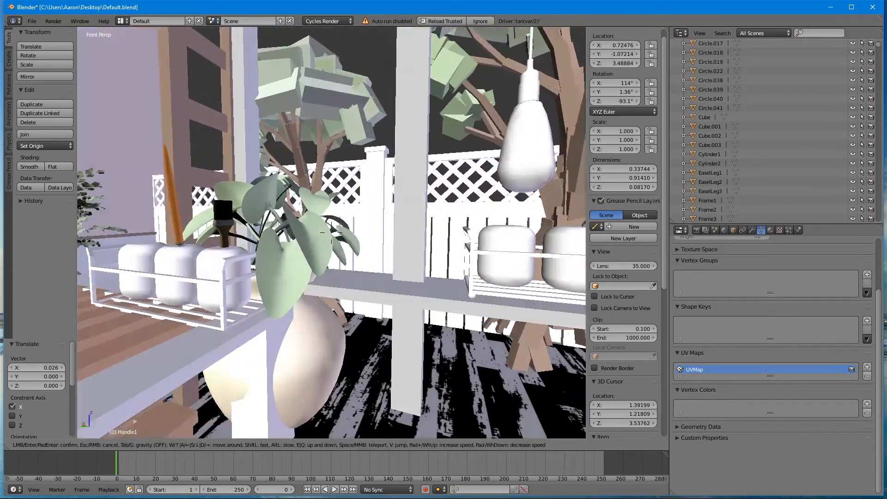
key(w)
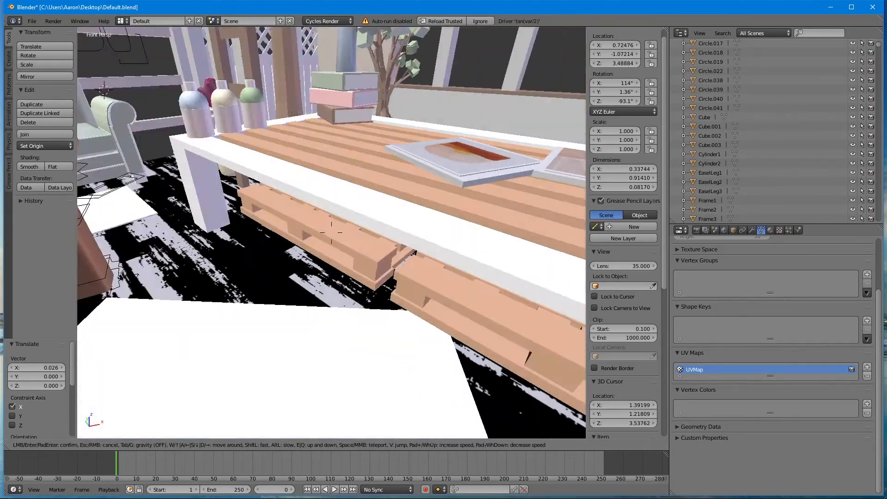
key(w)
key(s)
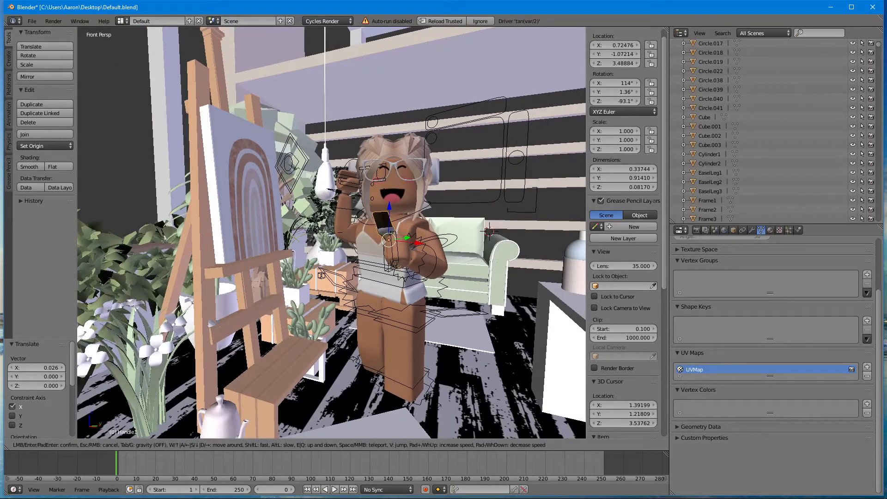
click(332, 236)
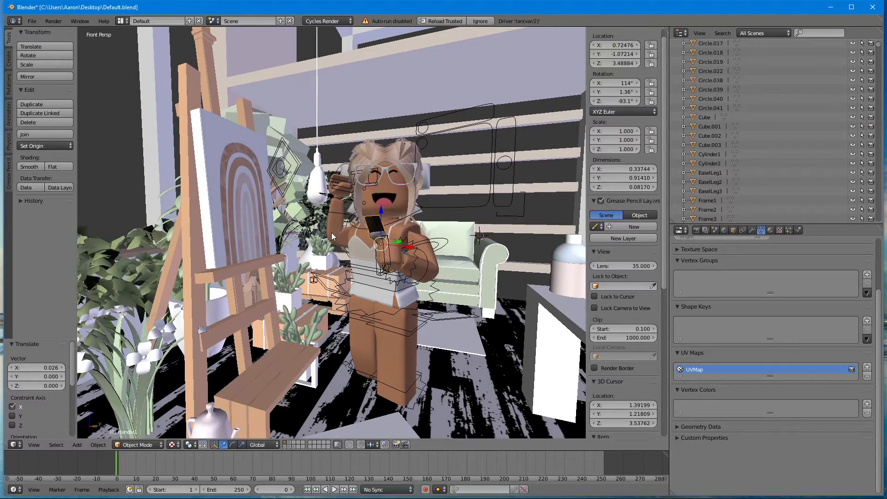
Add an Area lamp to the scene.
right_click(369, 151)
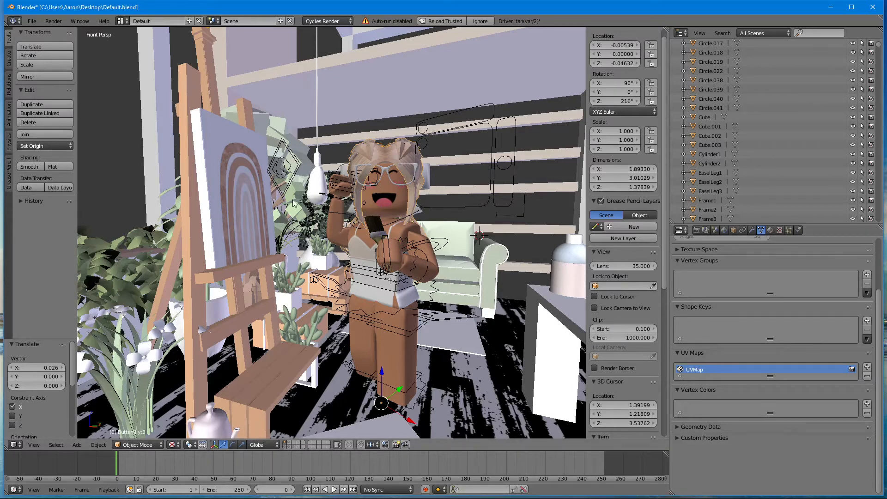
key(shift+a)
mouse_move(273, 303)
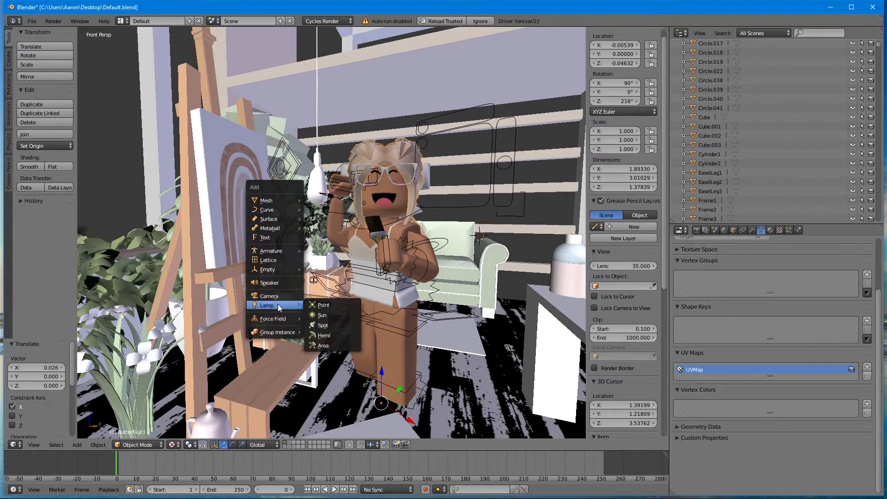
click(331, 345)
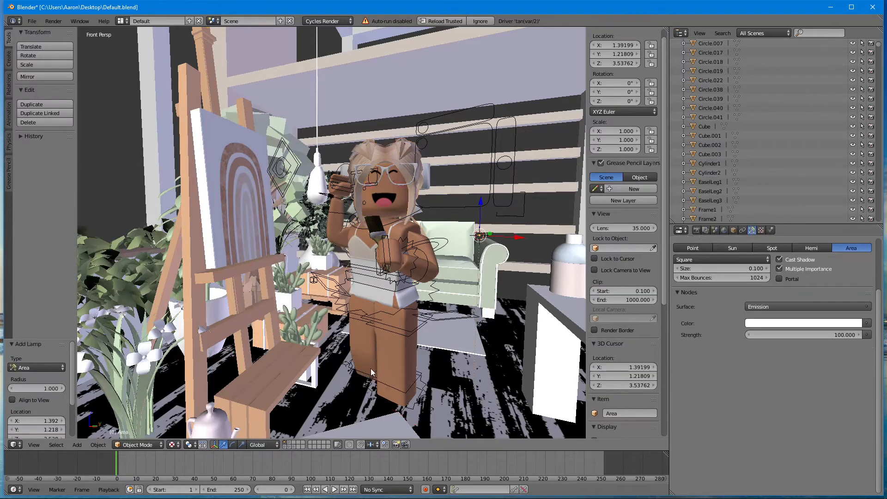
Move the area lamp in front of the avatar to about X 3.725, Y -4.494.
drag(491, 235, 437, 283)
key(shift+f)
key(s)
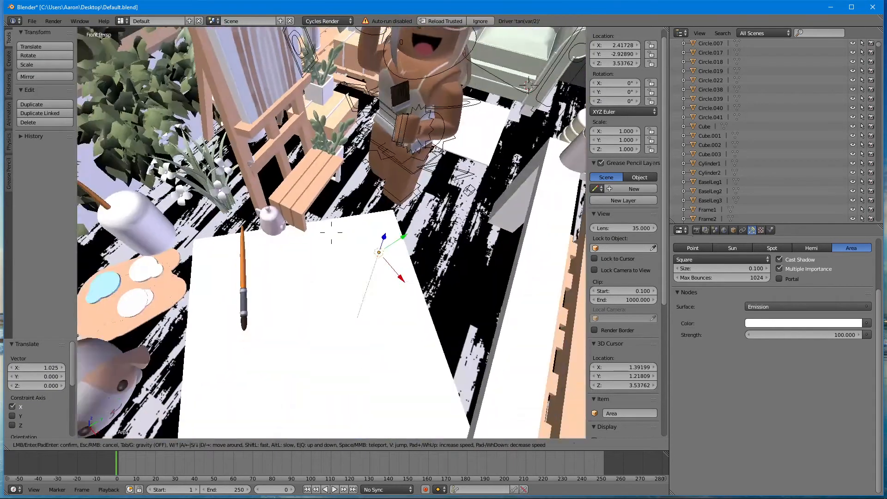
click(339, 241)
drag(385, 268, 409, 298)
drag(413, 256, 344, 387)
Raise the area lamp to about Z 4.886 and shift it about -0.694 along the Y axis.
key(shift+f)
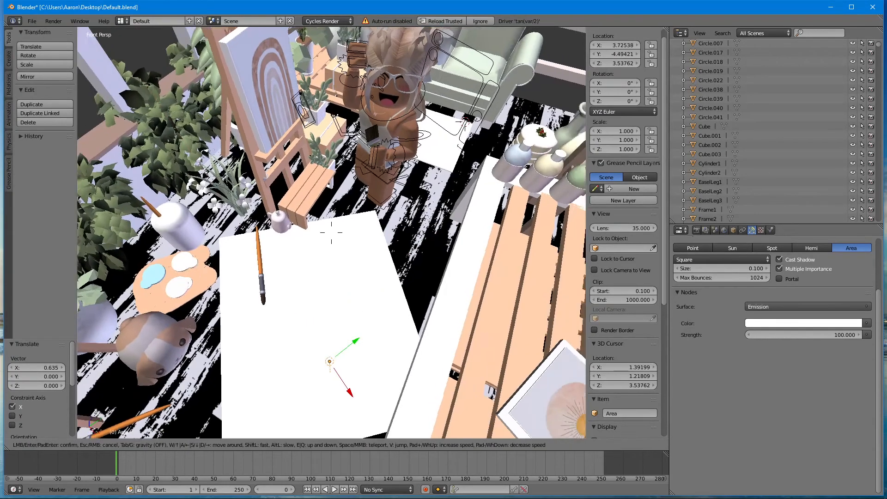
key(s)
click(342, 227)
drag(345, 219, 341, 201)
key(shift+f)
click(375, 208)
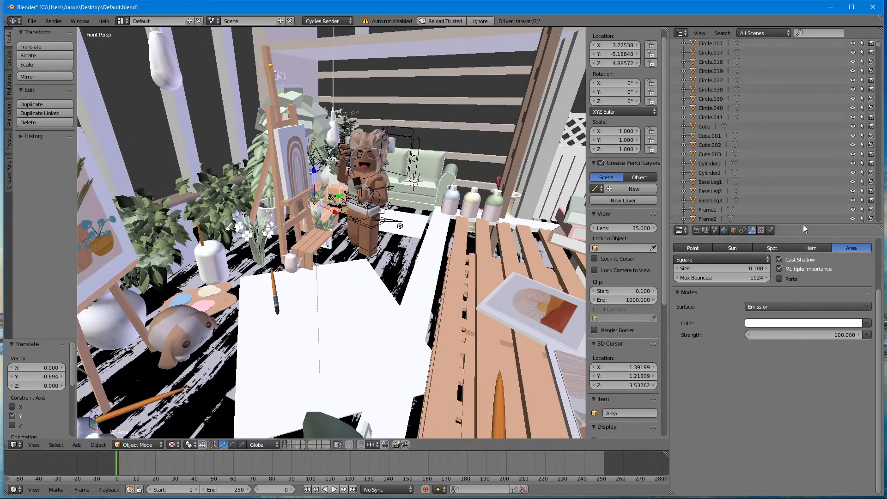
Enable Ambient Occlusion in the world settings.
click(775, 334)
click(724, 230)
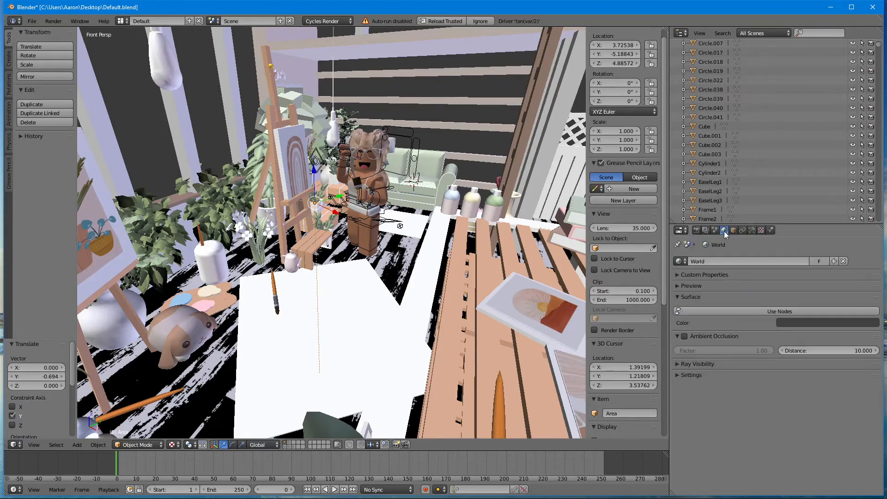
click(693, 335)
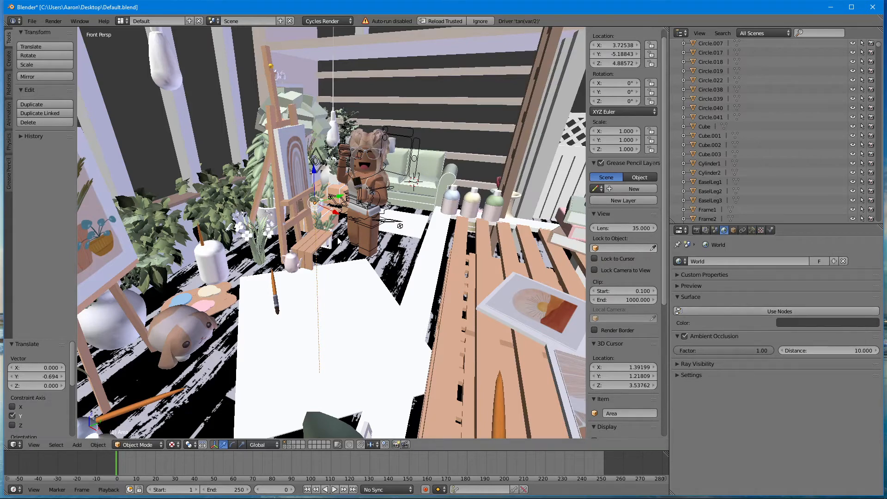
Add a camera to the scene and switch the viewport to the camera view.
key(shift+a)
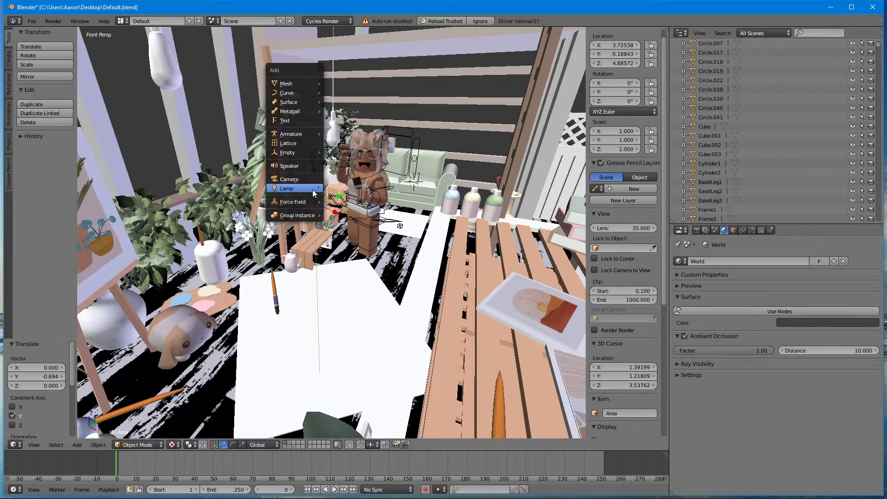
click(296, 181)
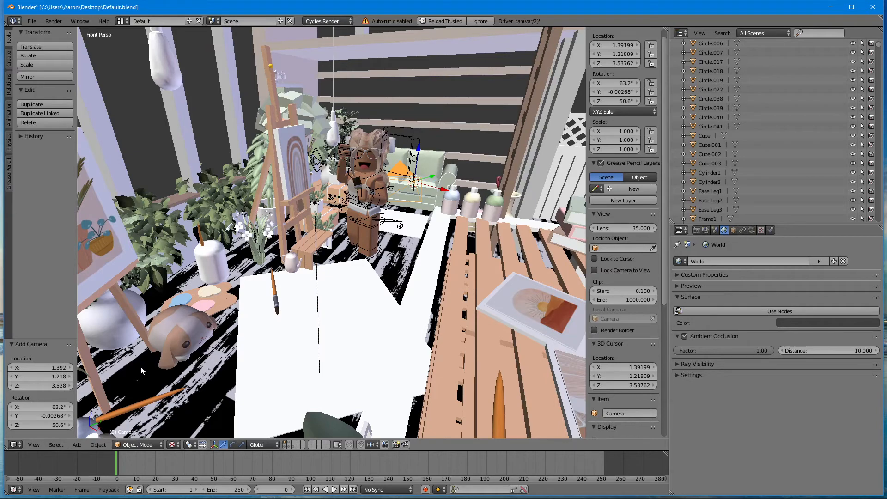
click(32, 445)
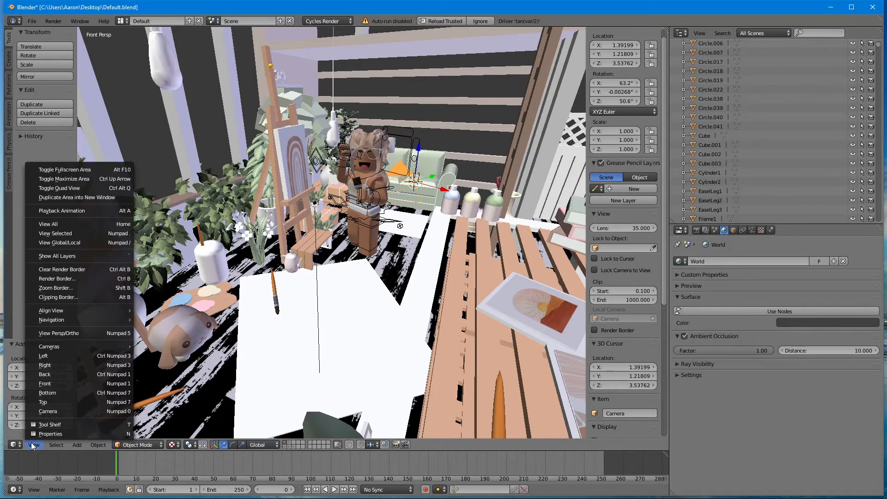
click(49, 411)
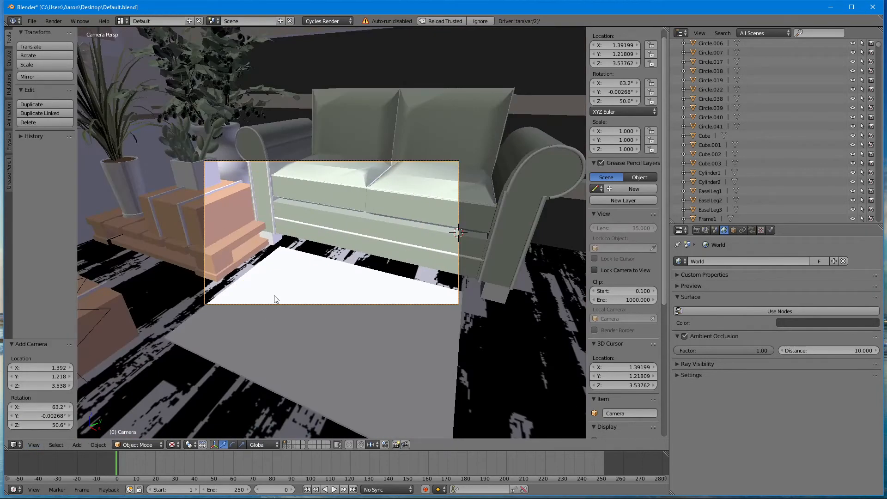
Fly the camera to about X 6.119, Y -7.463, Z 4.104, rotated about 86.4° on X and 47.1° on Z, framing the avatar and easel.
key(shift+f)
key(w)
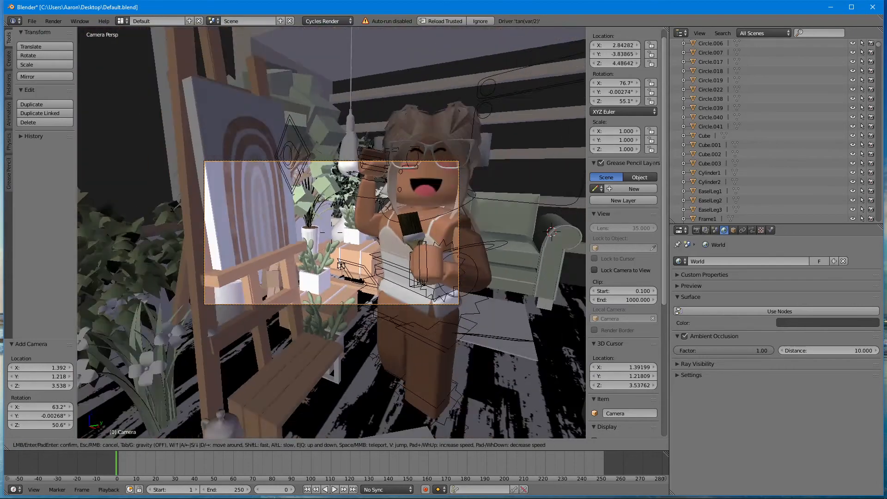
key(s)
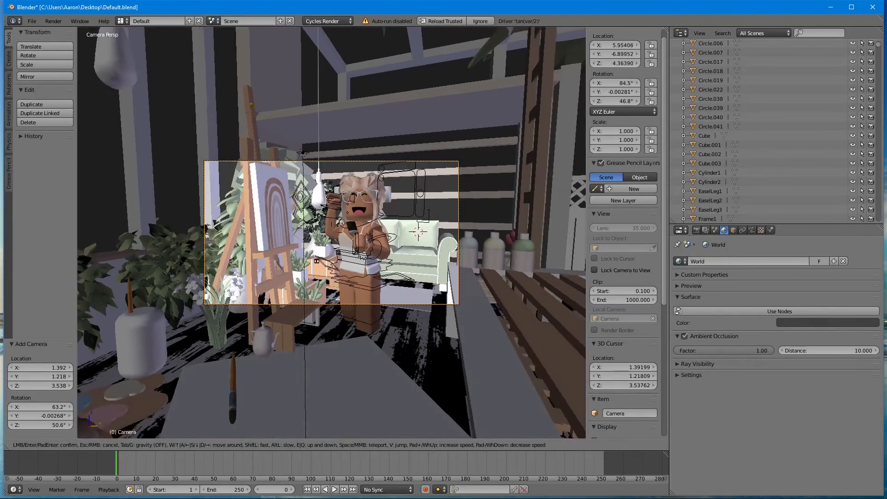
key(w)
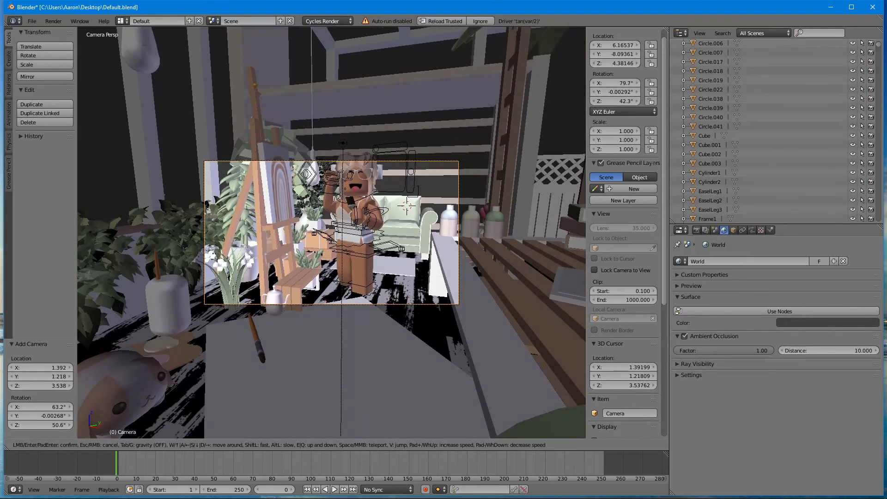
key(w)
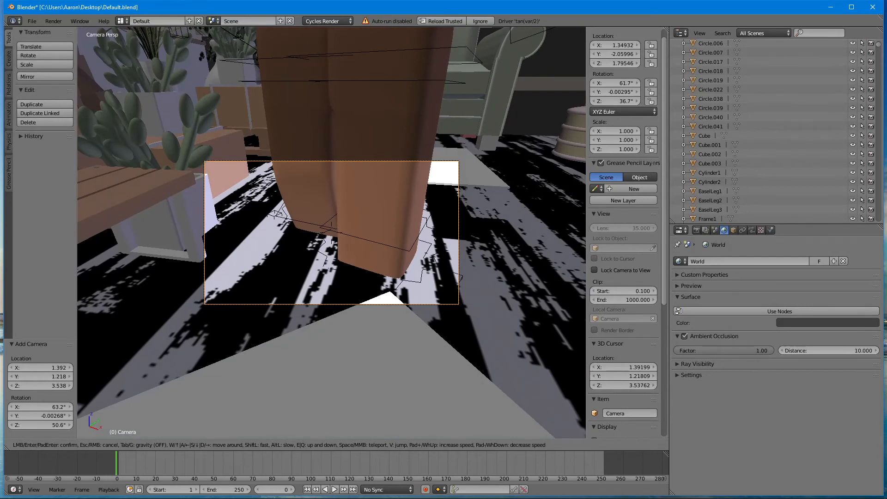
key(s)
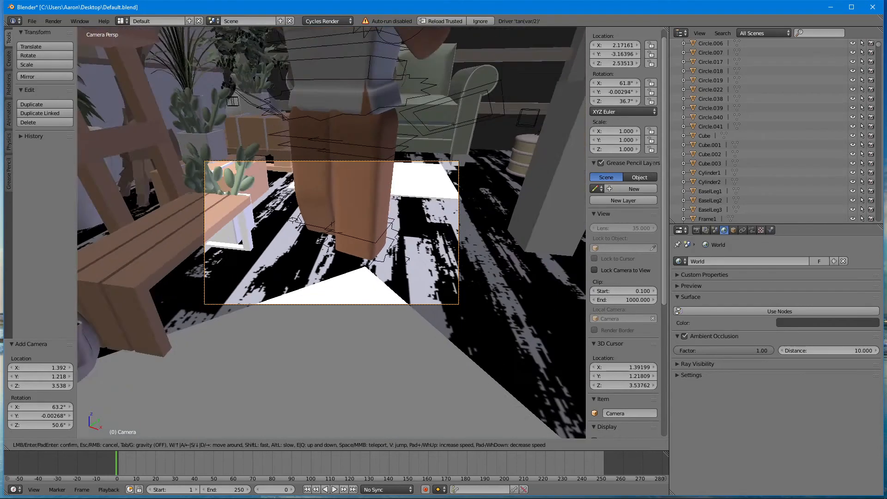
key(s)
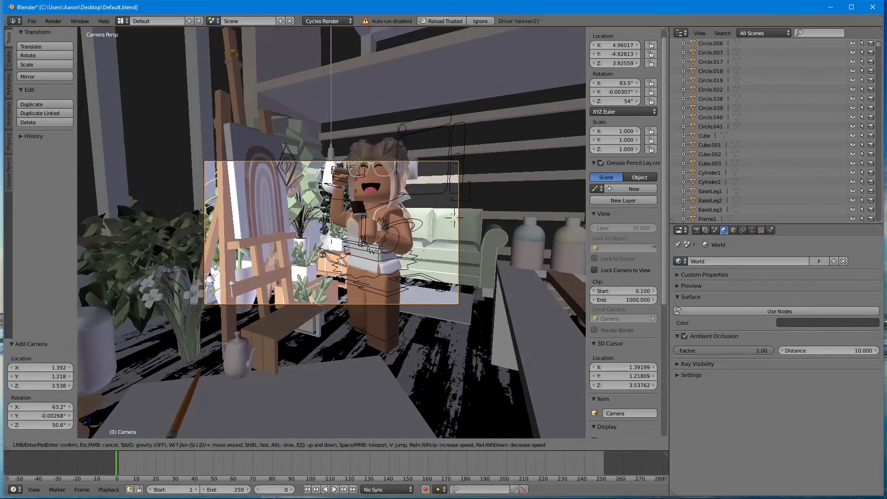
key(s)
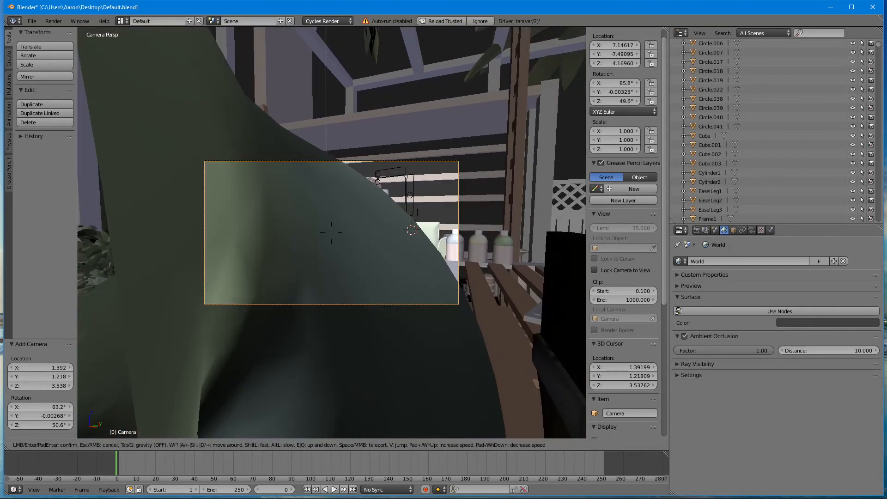
key(w)
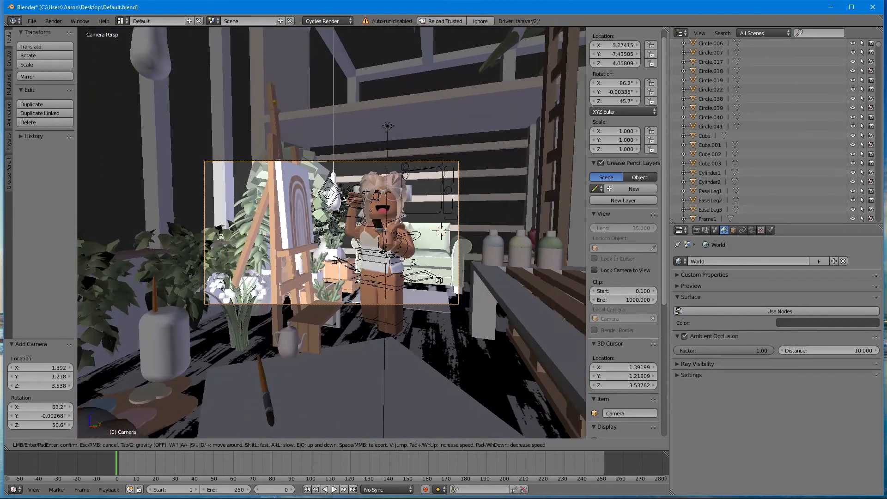
key(d)
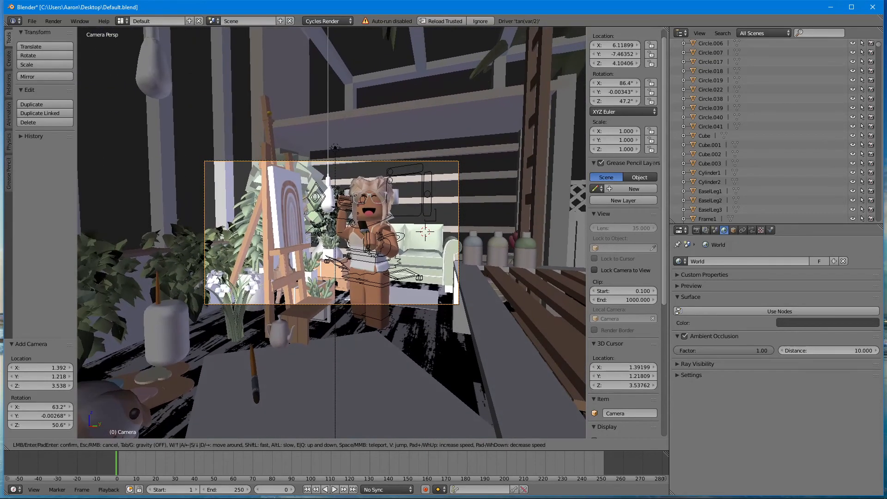
click(338, 240)
scroll(340, 248, up, 4)
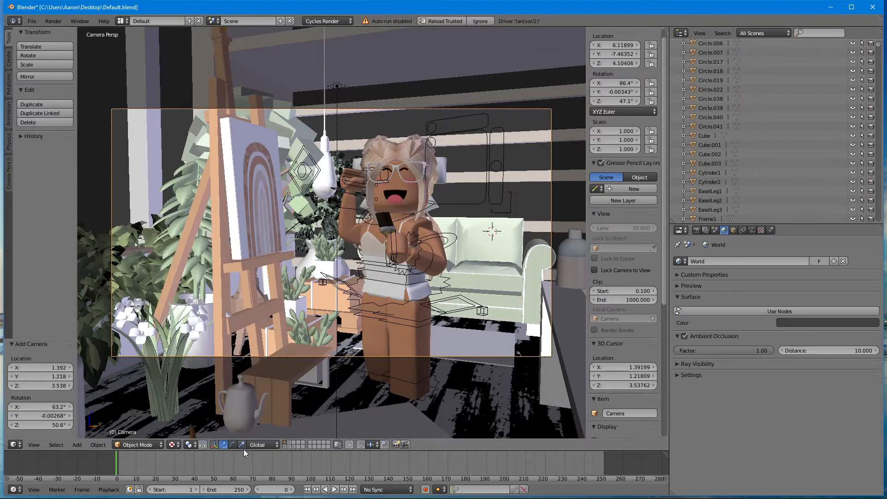
Switch to the Chrome browser and search Google for "hdri haven".
click(123, 489)
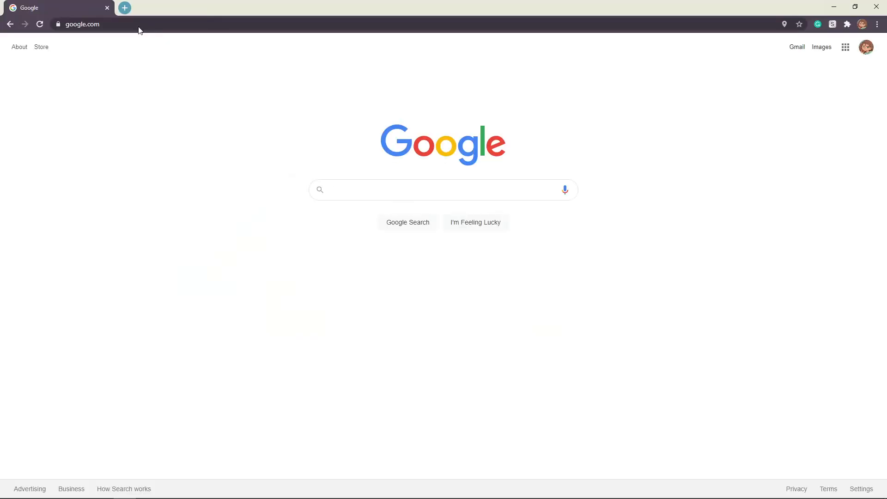
click(372, 192)
text(h)
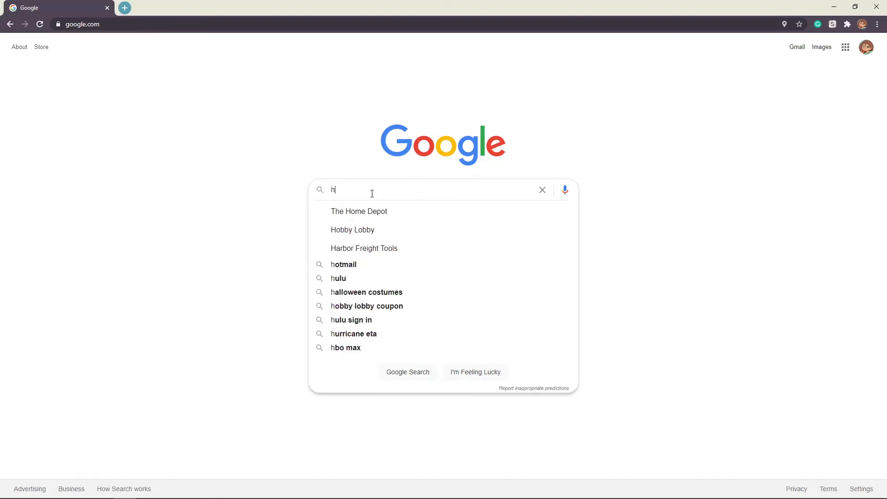
text(dri haven)
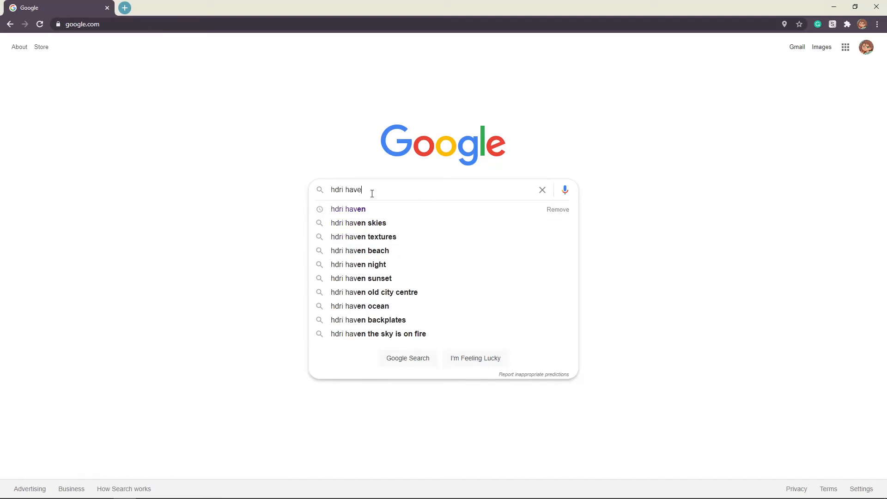
key(Return)
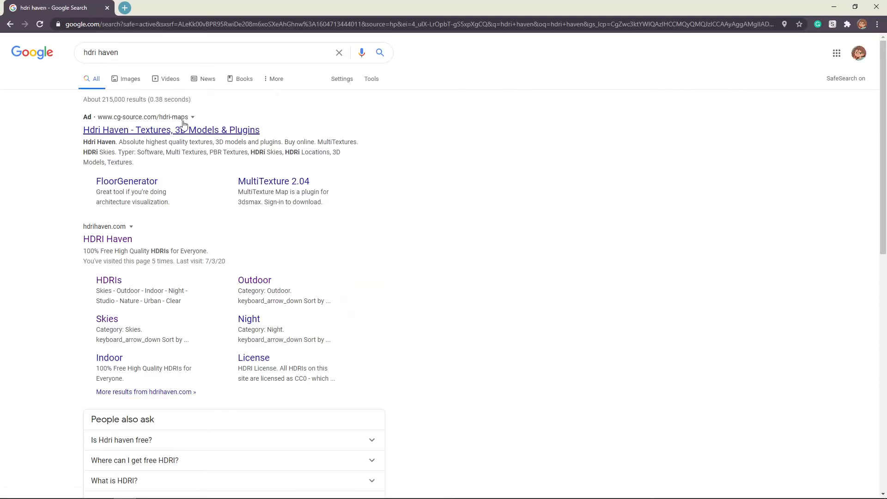
Open the HDRI Haven website and browse its catalogue of all HDRIs.
click(113, 240)
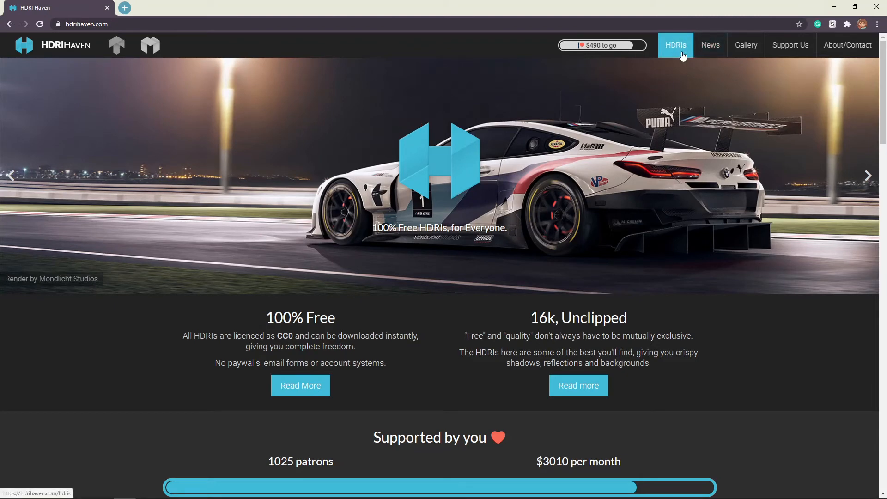
click(677, 51)
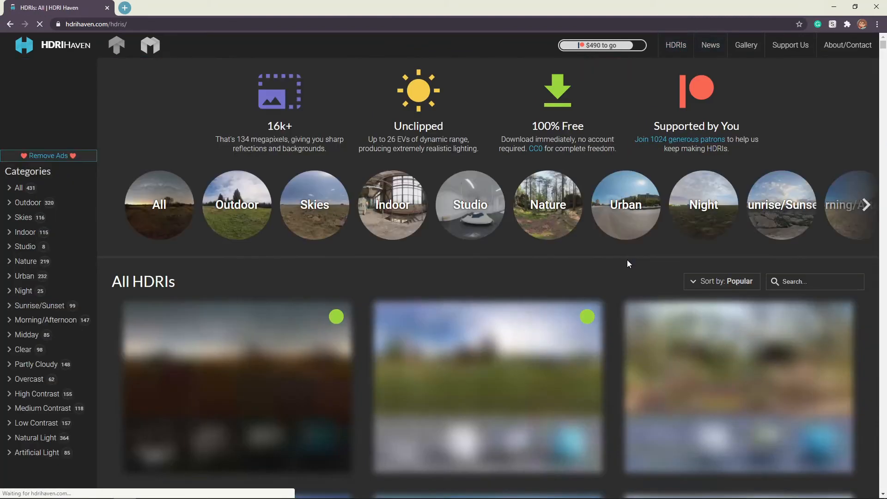
scroll(550, 302, down, 8)
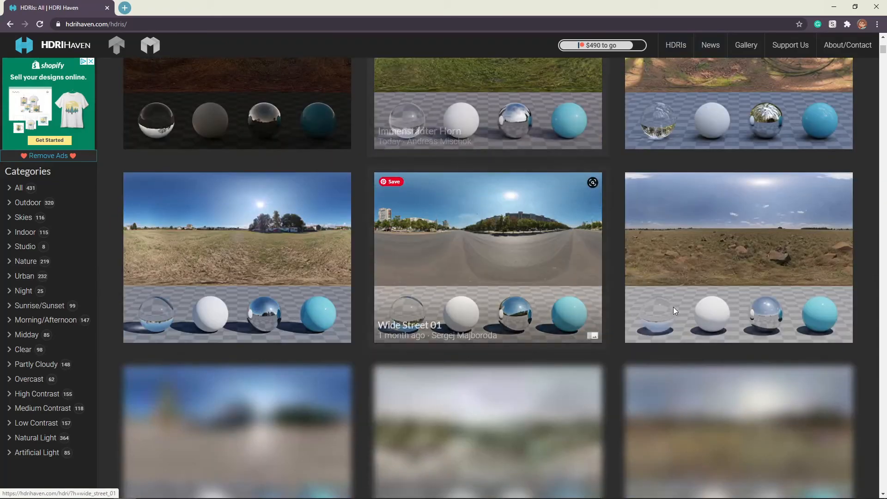
Filter the HDRI catalogue to the Nature category and browse its environments.
scroll(248, 240, up, 8)
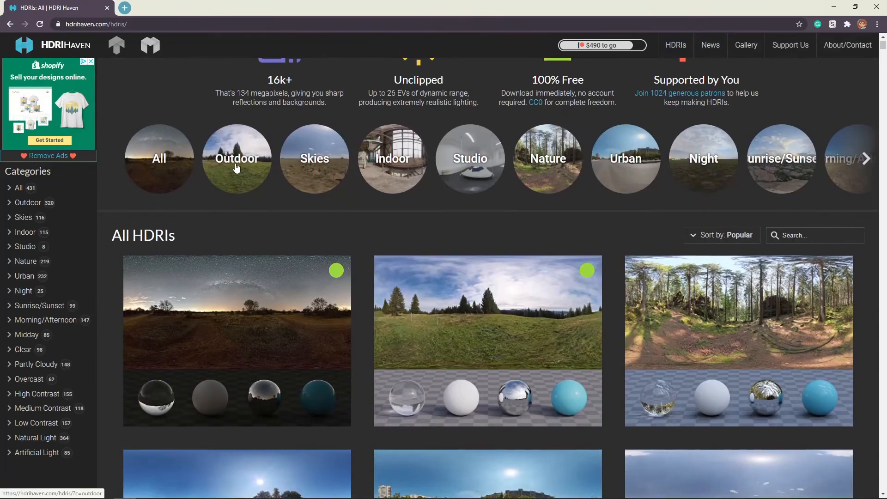
click(9, 263)
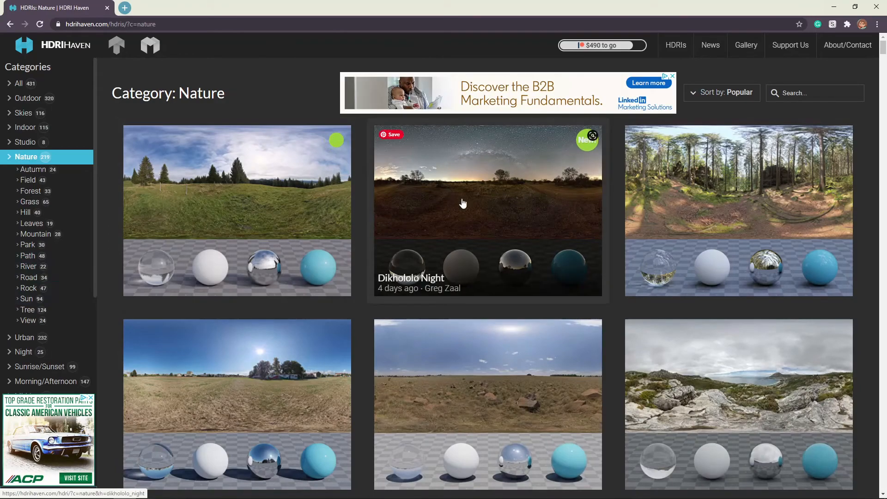
scroll(582, 392, down, 11)
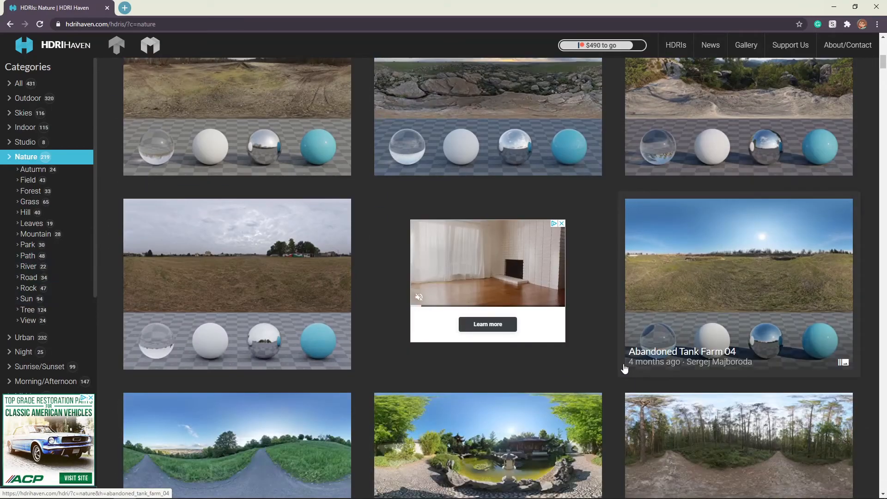
scroll(623, 371, down, 4)
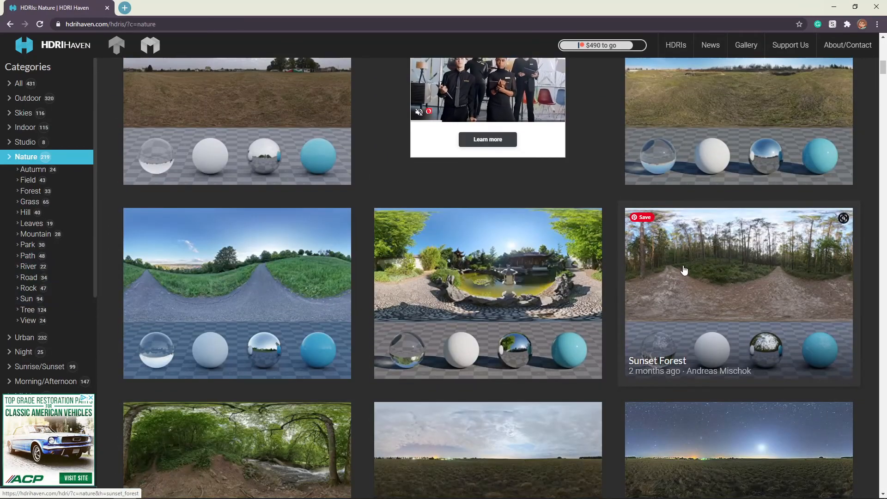
Open the Sunset Forest HDRI page and examine its available download resolutions.
click(657, 275)
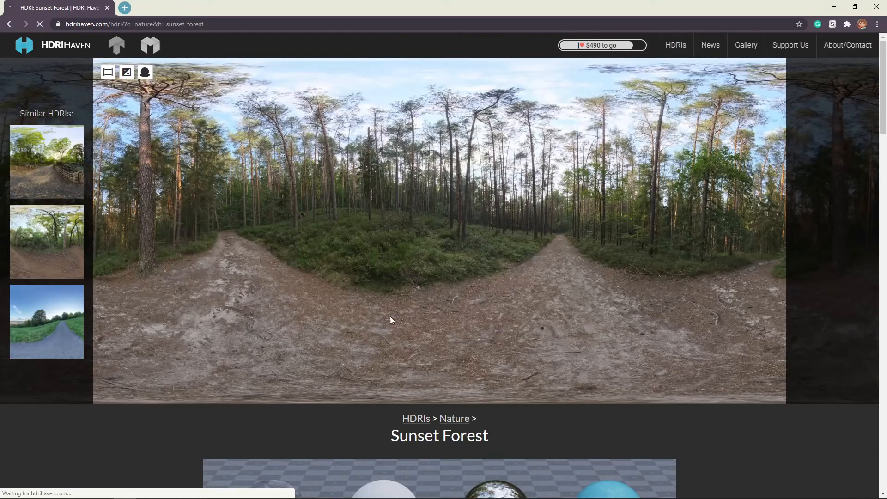
scroll(466, 170, down, 7)
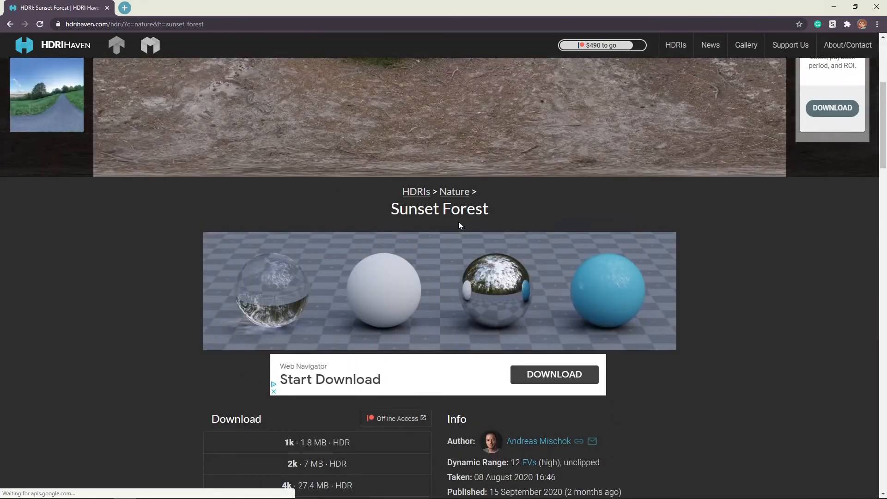
scroll(458, 224, down, 5)
scroll(458, 223, down, 5)
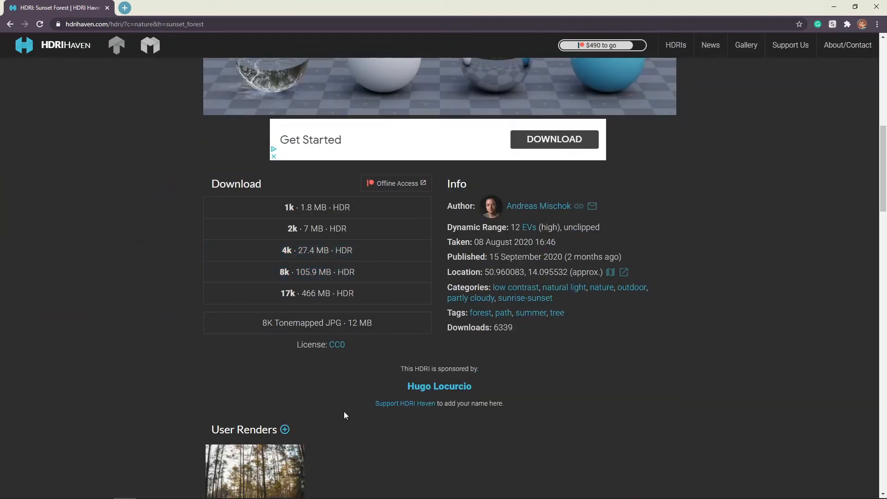
Switch to Blender, enable nodes for the world surface and set the background color to an Environment Texture.
mouse_move(291, 494)
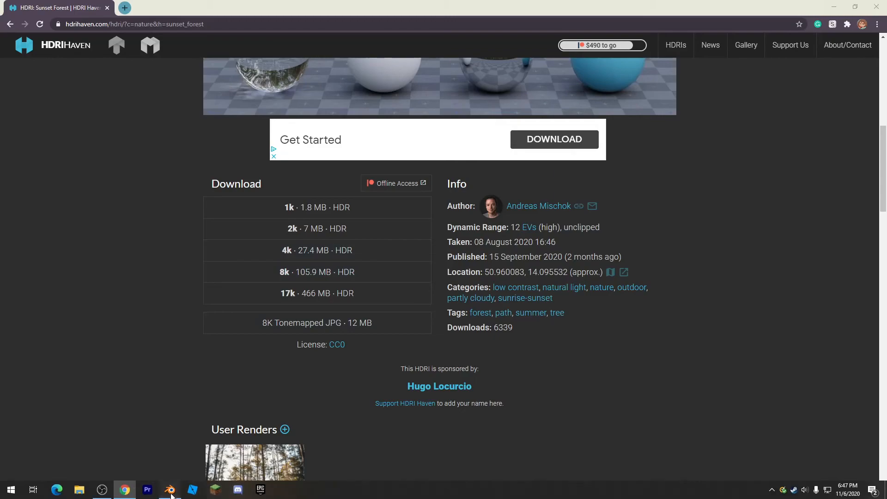
click(170, 491)
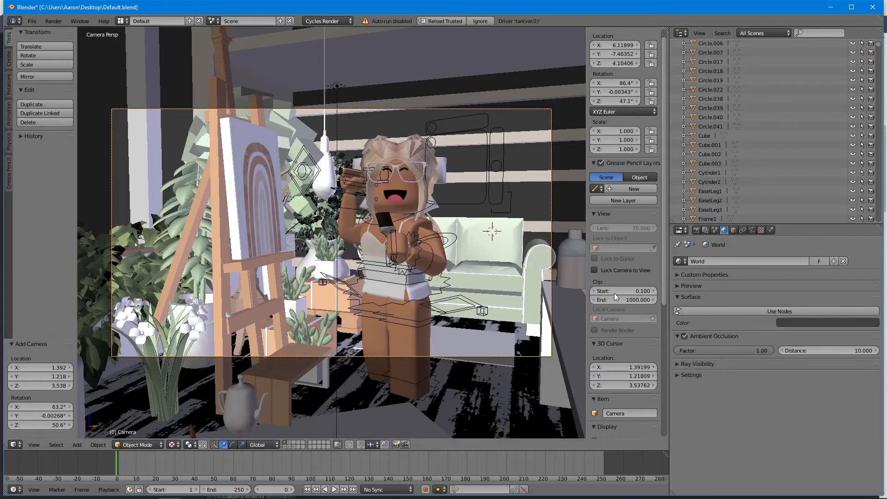
click(770, 312)
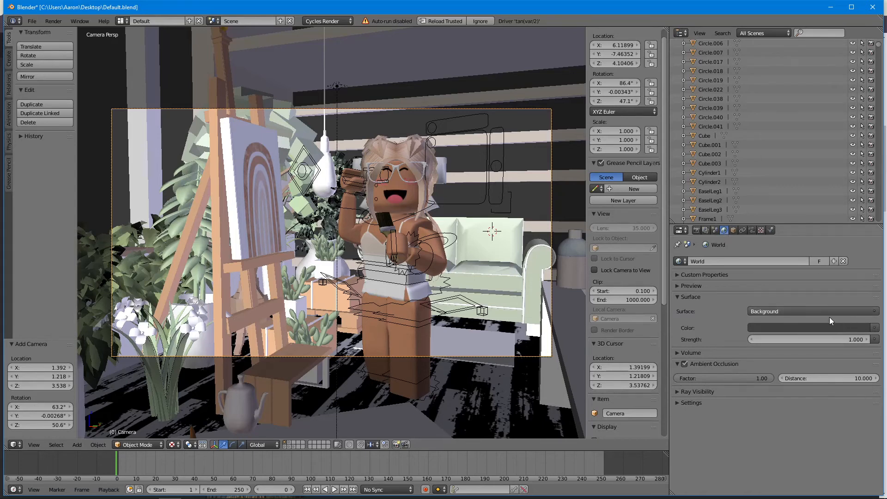
click(873, 313)
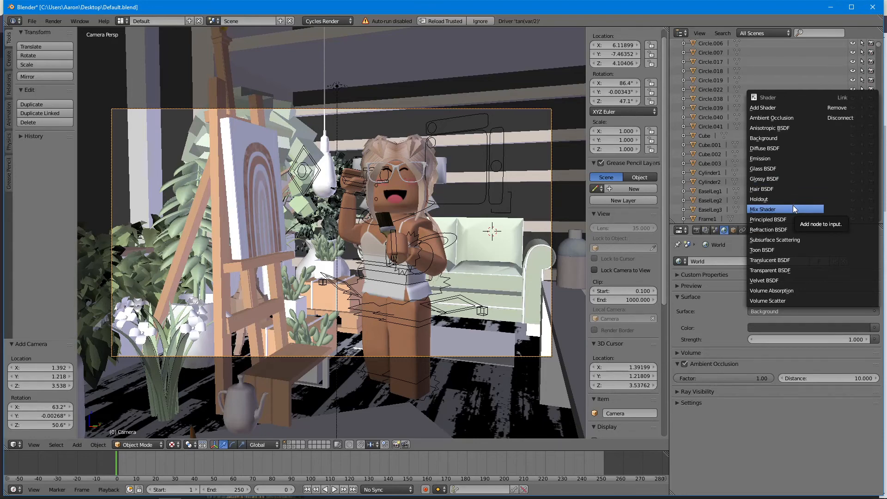
click(875, 329)
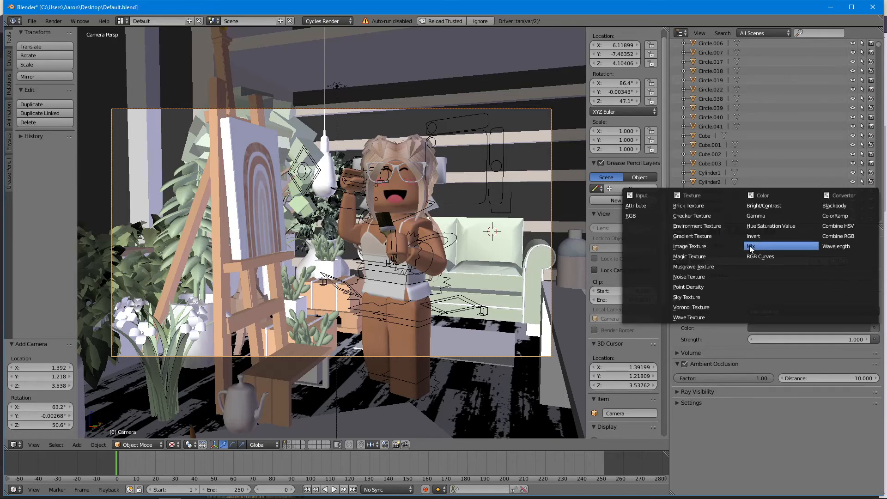
click(697, 228)
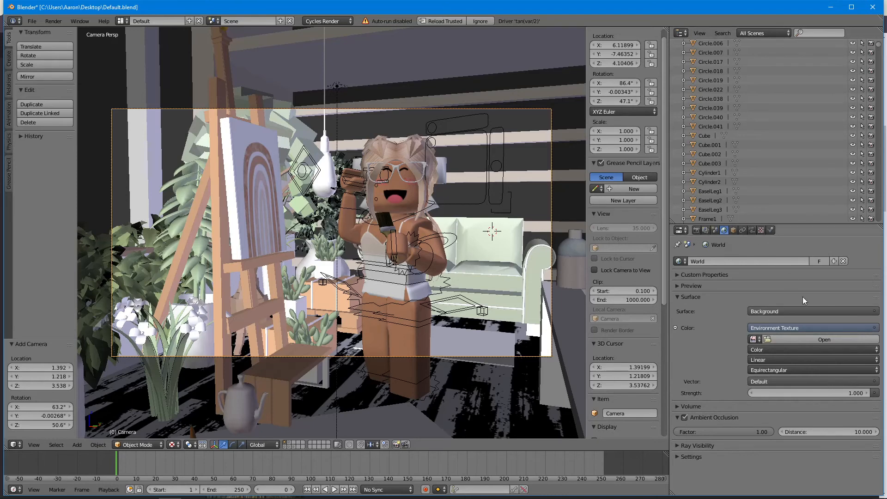
Load umhlanga_sunrise_4k.hdr from the Gfx tutorial folder as the world's environment texture.
click(782, 340)
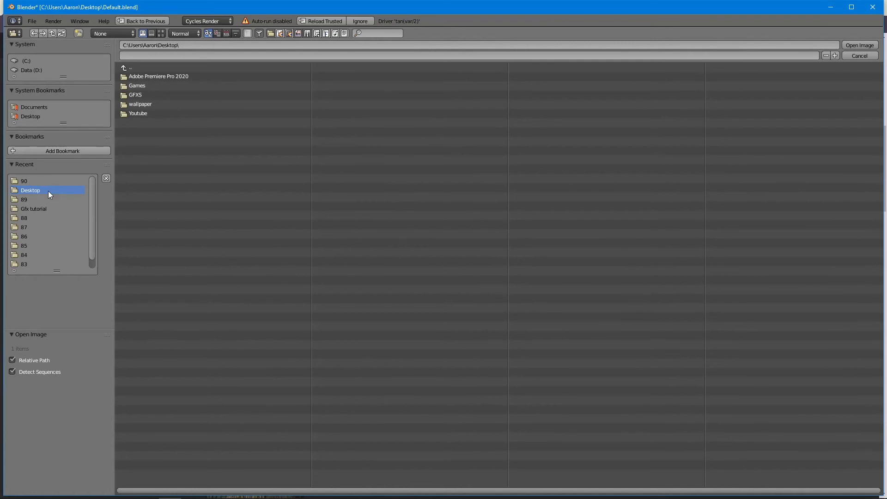
click(33, 206)
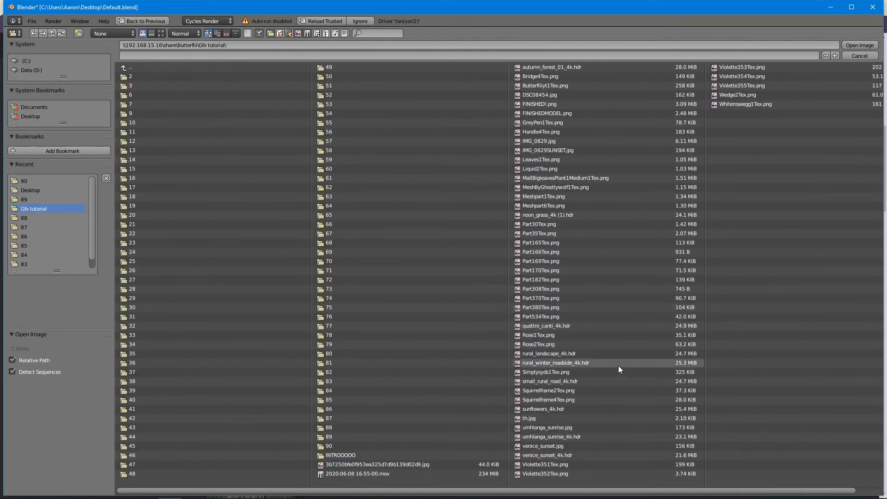
double_click(561, 435)
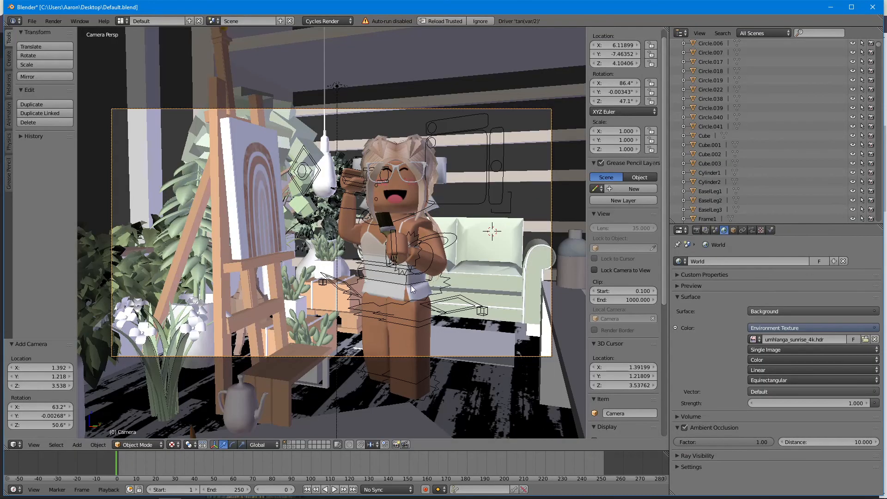
Preview the camera view with Rendered viewport shading and start rendering the image.
click(172, 442)
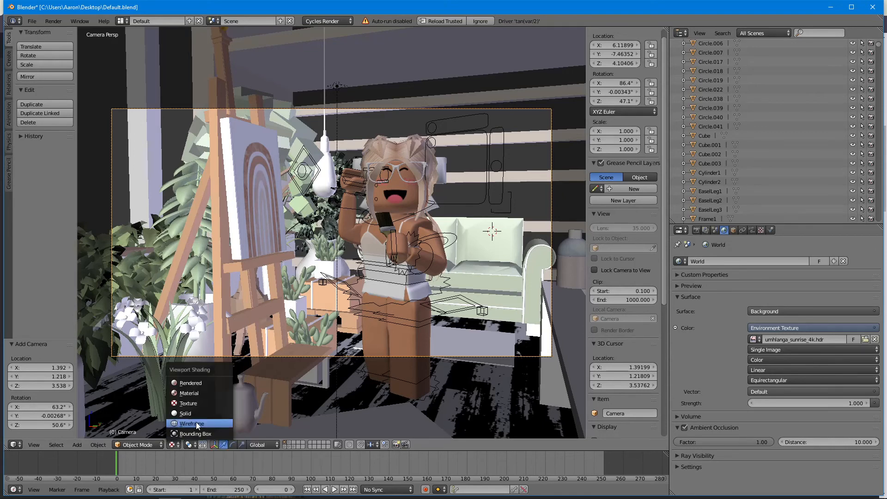
click(189, 383)
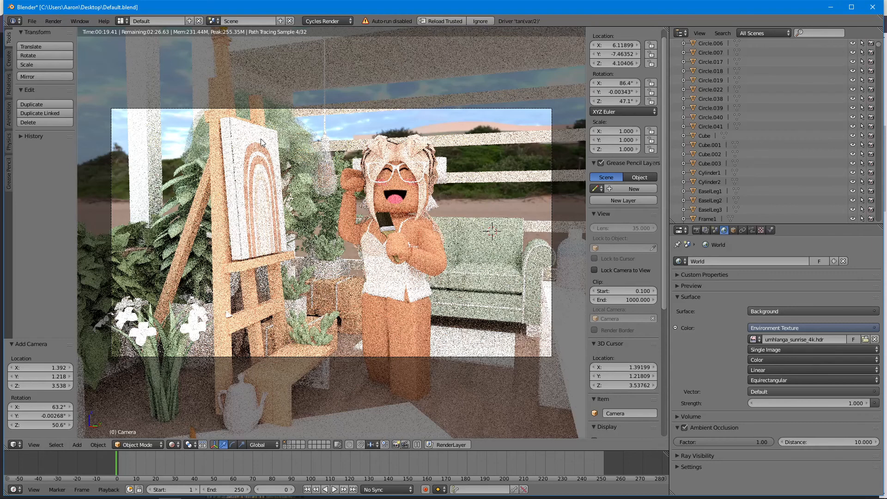
click(58, 22)
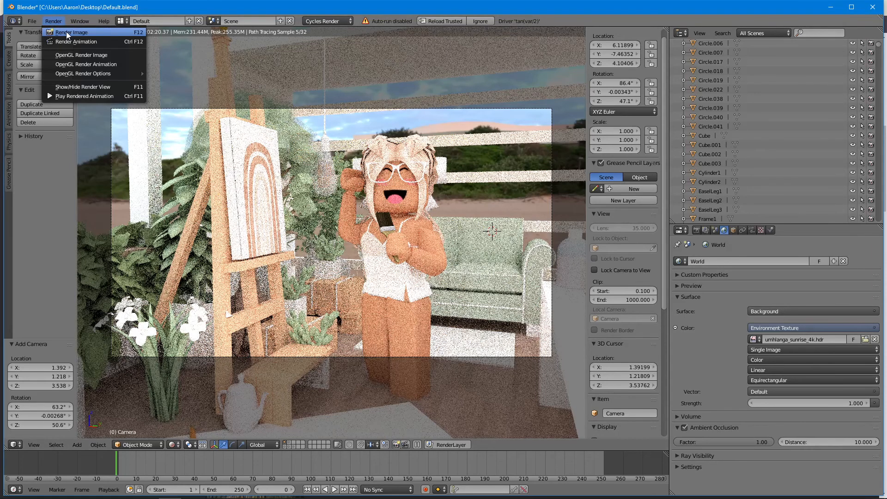
click(69, 32)
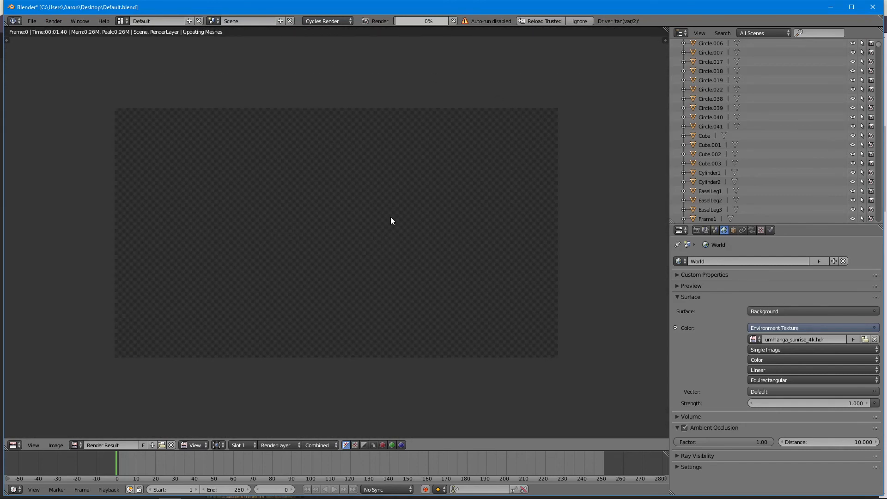